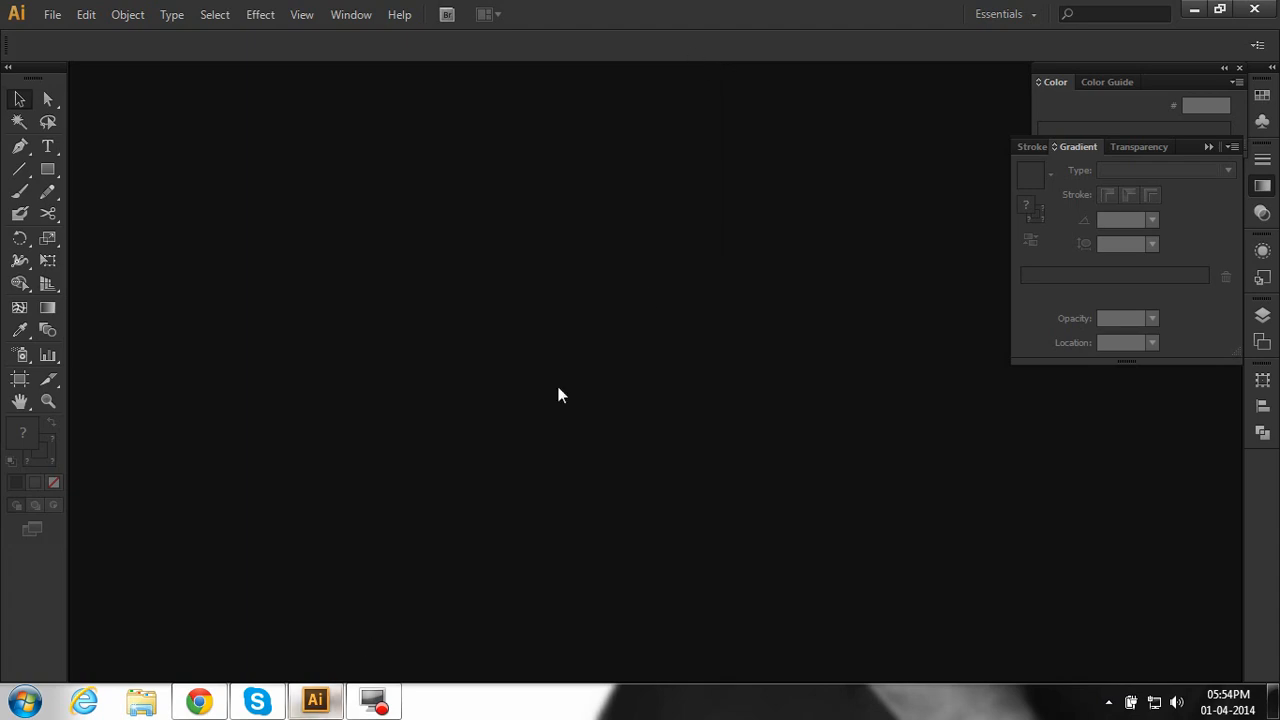
# - Start a new document and choose the Print profile
pyautogui.click(52, 14)
pyautogui.click(101, 40)
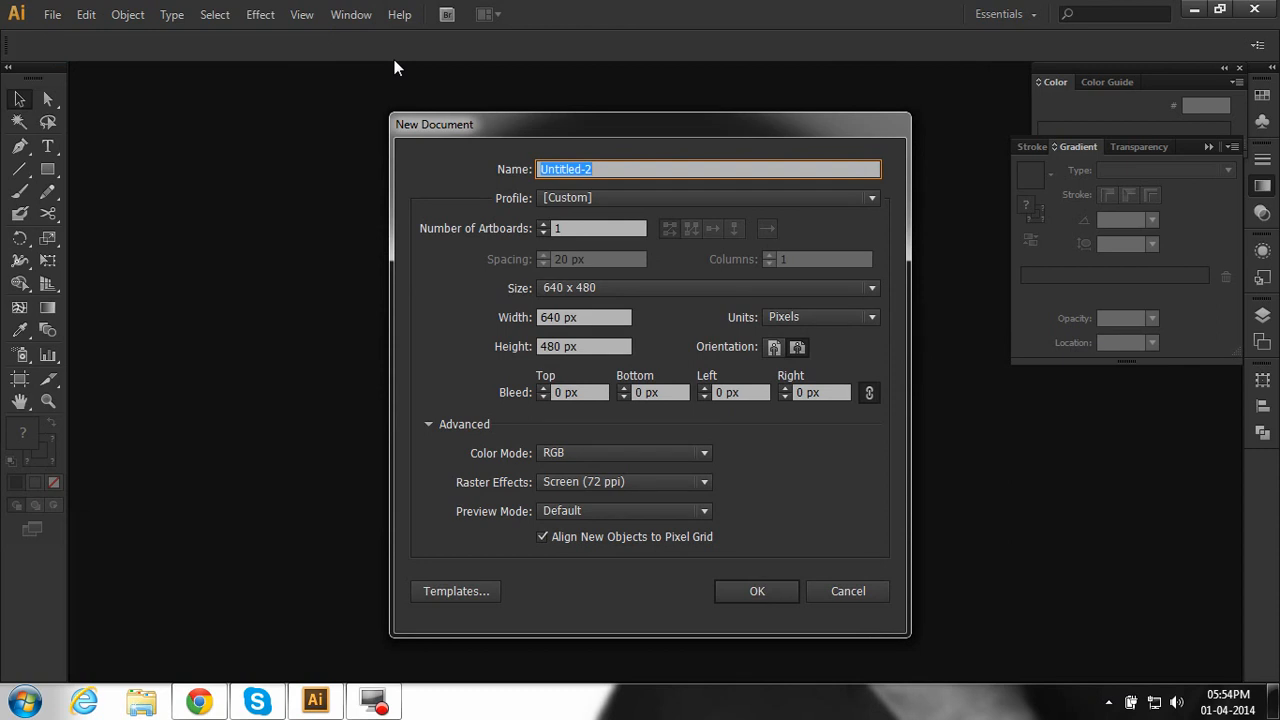
pyautogui.click(638, 200)
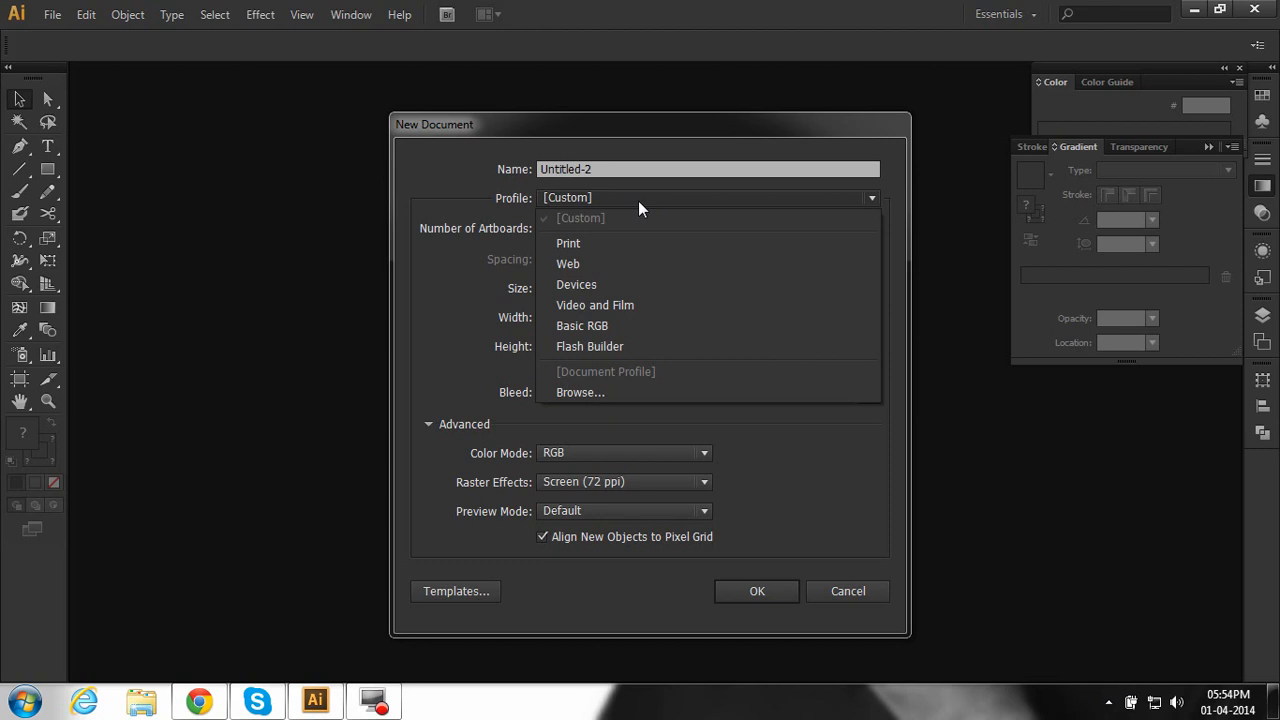
pyautogui.click(632, 242)
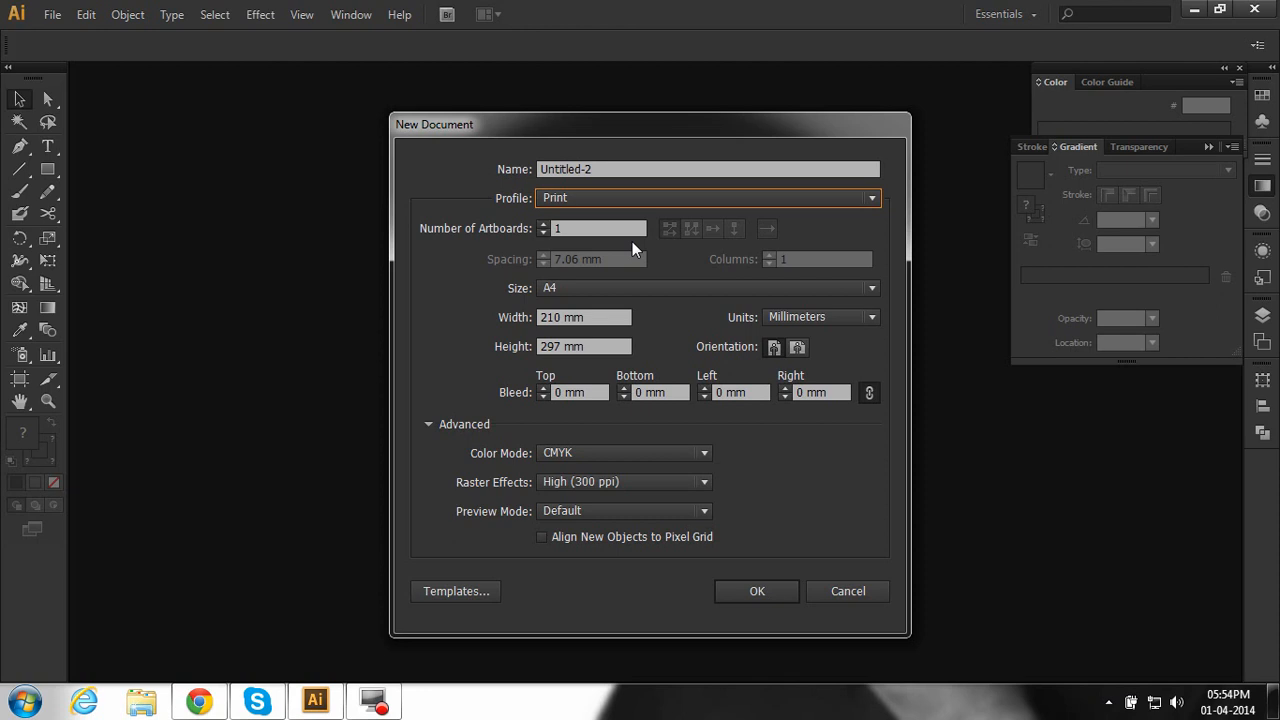
# - Switch the new document's profile to Web and review its available page sizes and units
pyautogui.click(650, 204)
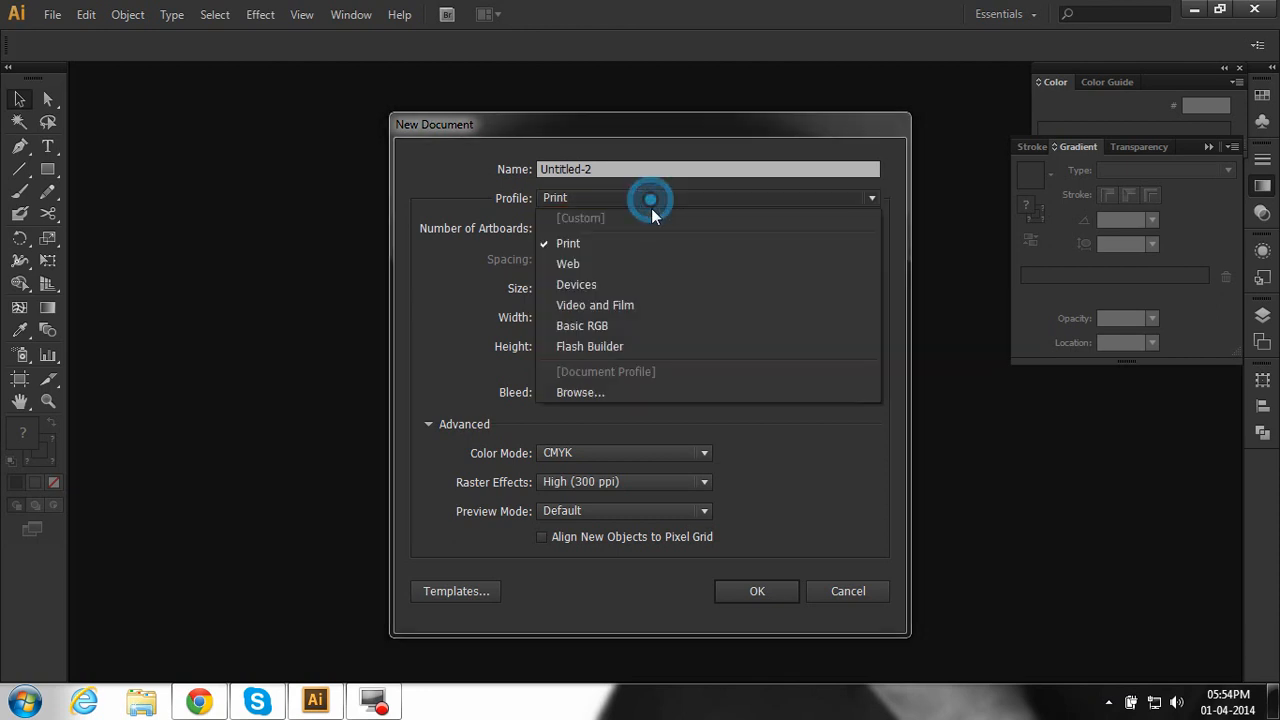
pyautogui.click(634, 263)
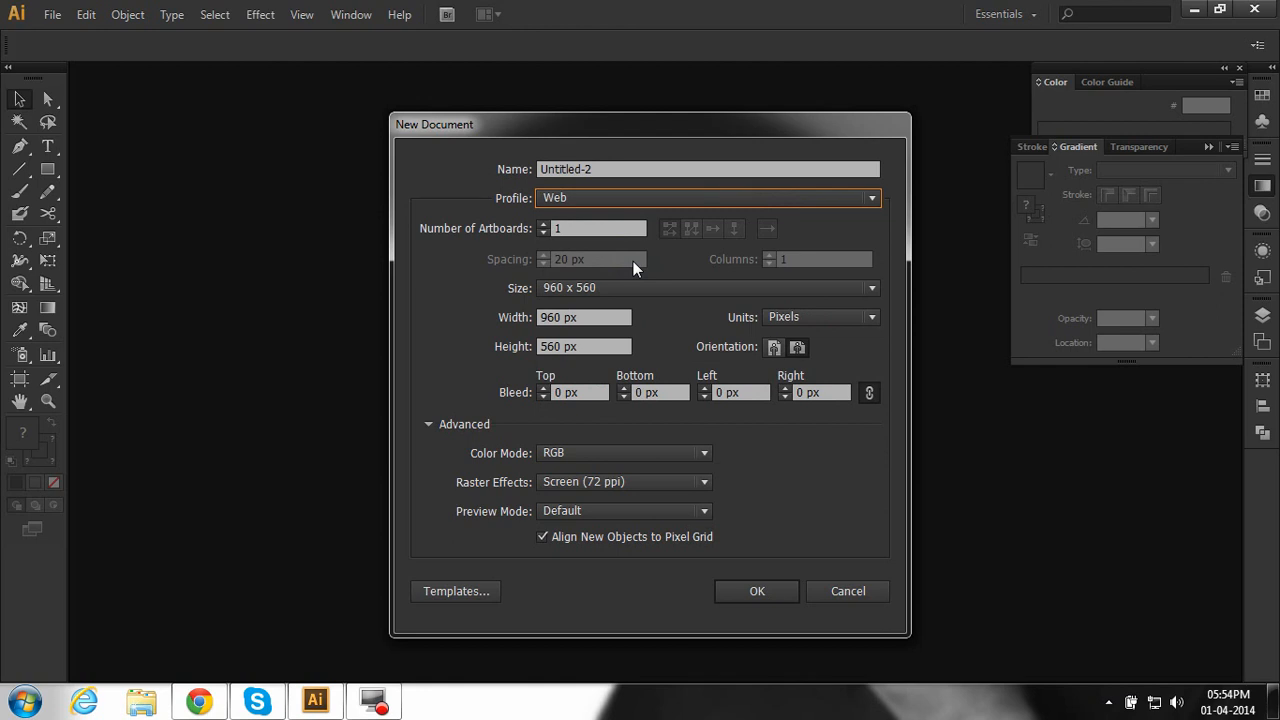
pyautogui.click(633, 290)
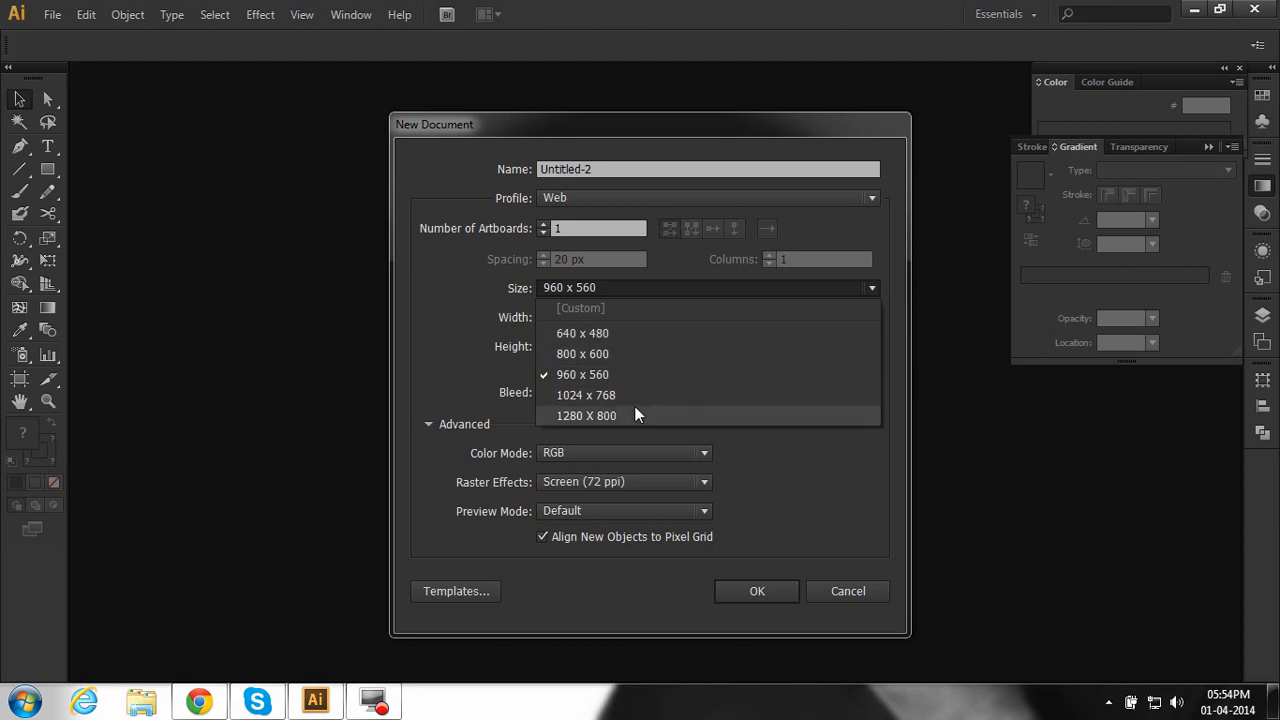
pyautogui.click(430, 355)
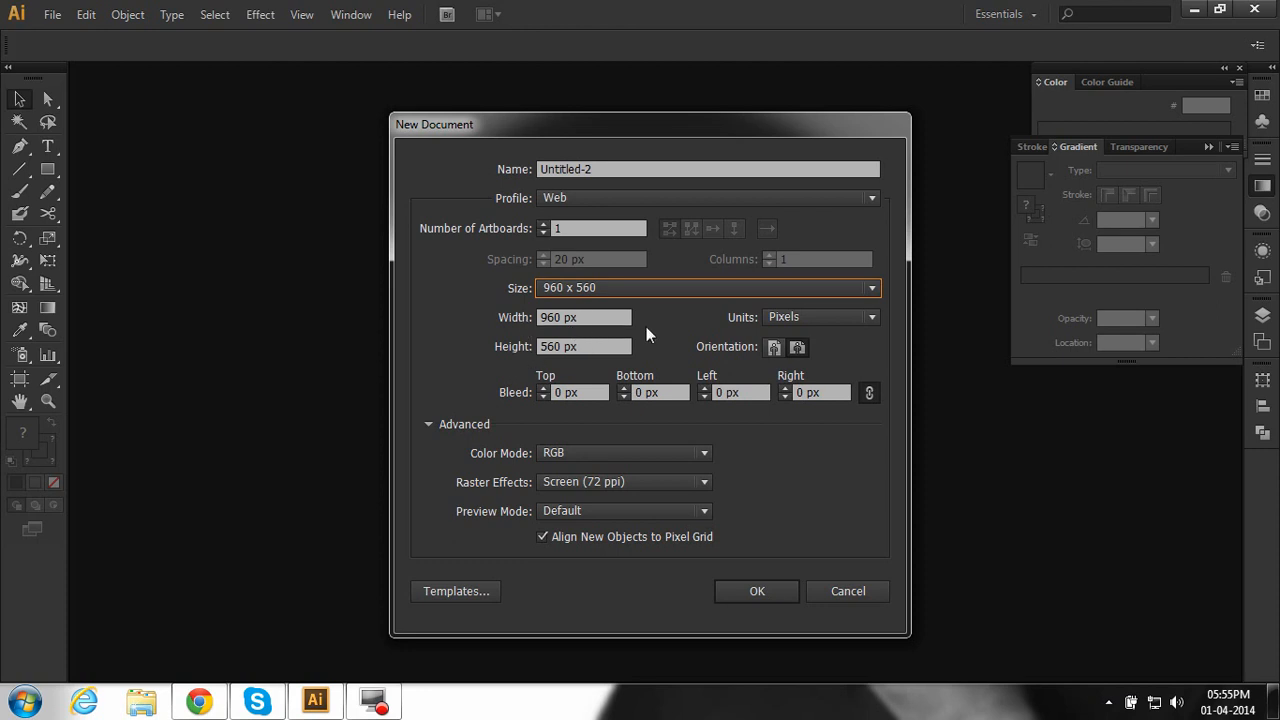
pyautogui.click(792, 316)
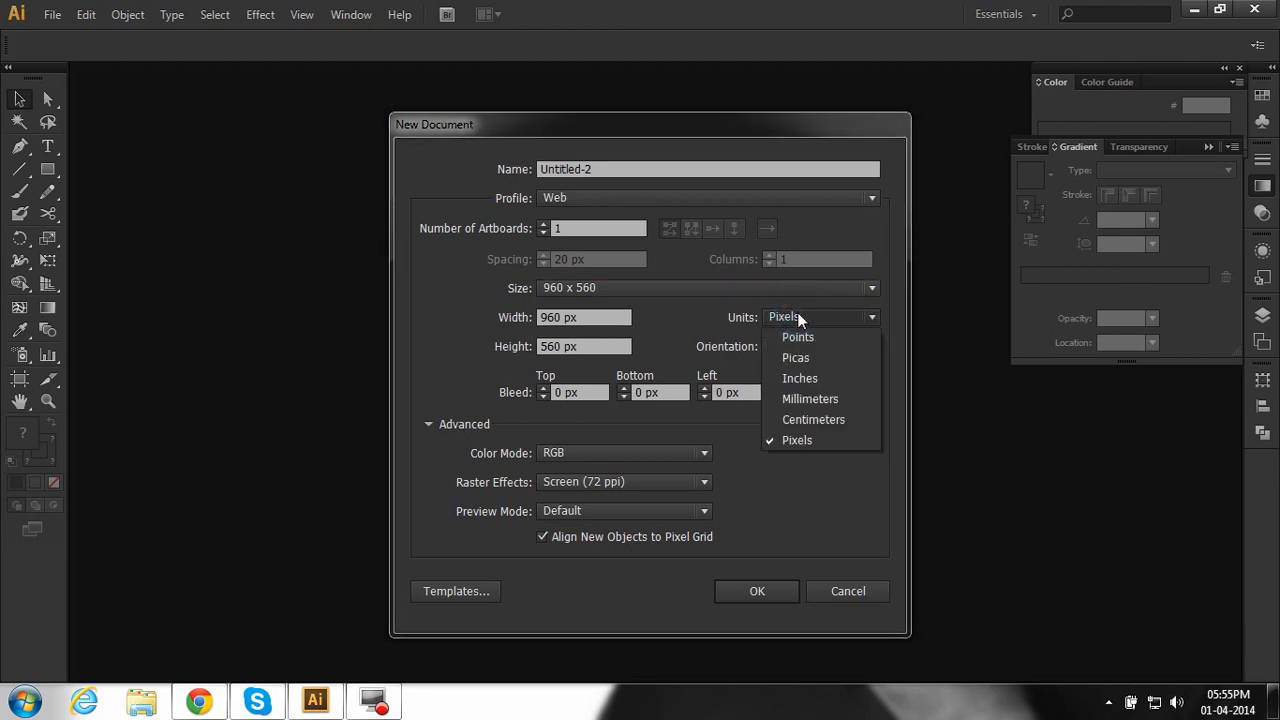
pyautogui.click(798, 317)
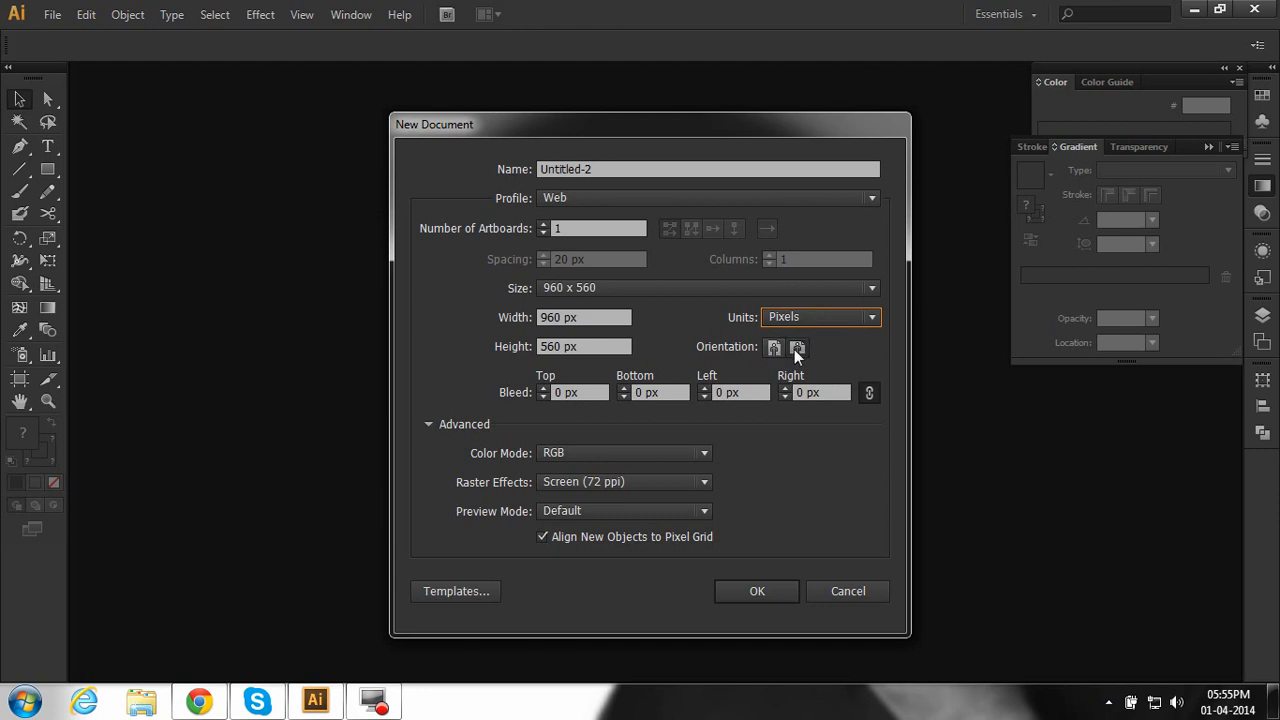
# - Create the new document with the Print profile, A4 size and landscape orientation, and collapse the Gradient panel
pyautogui.click(588, 199)
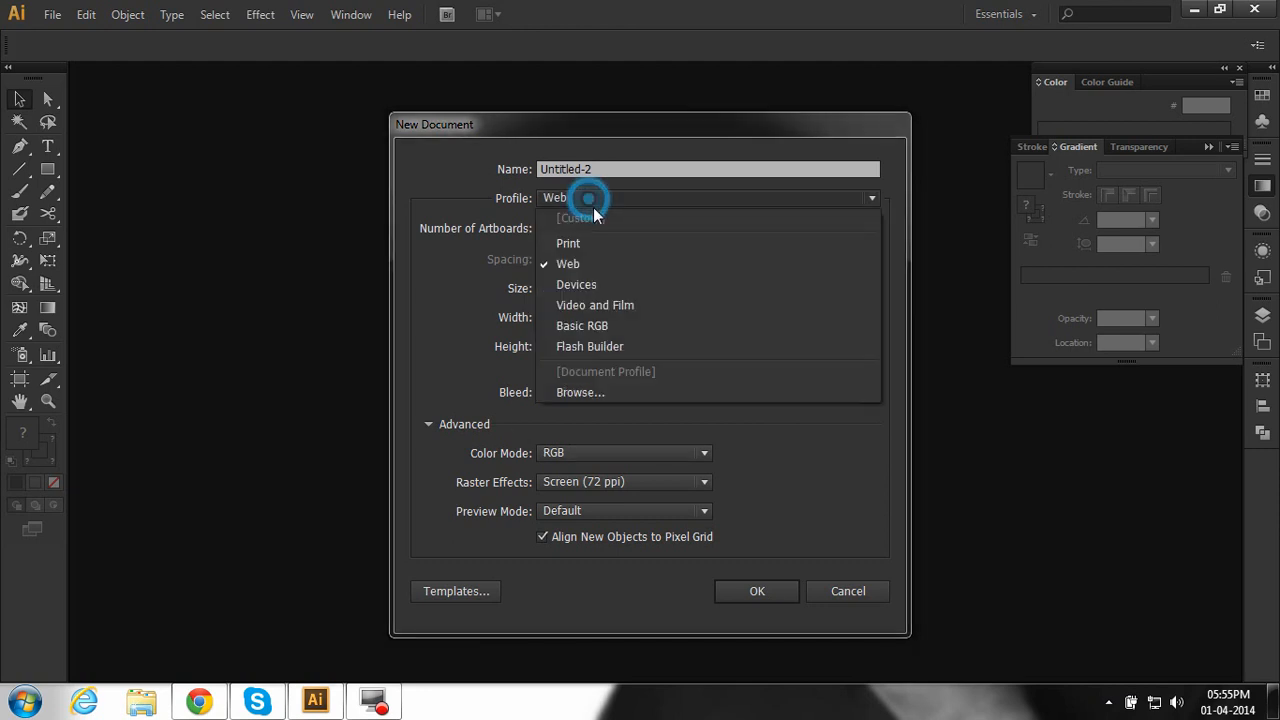
pyautogui.click(595, 241)
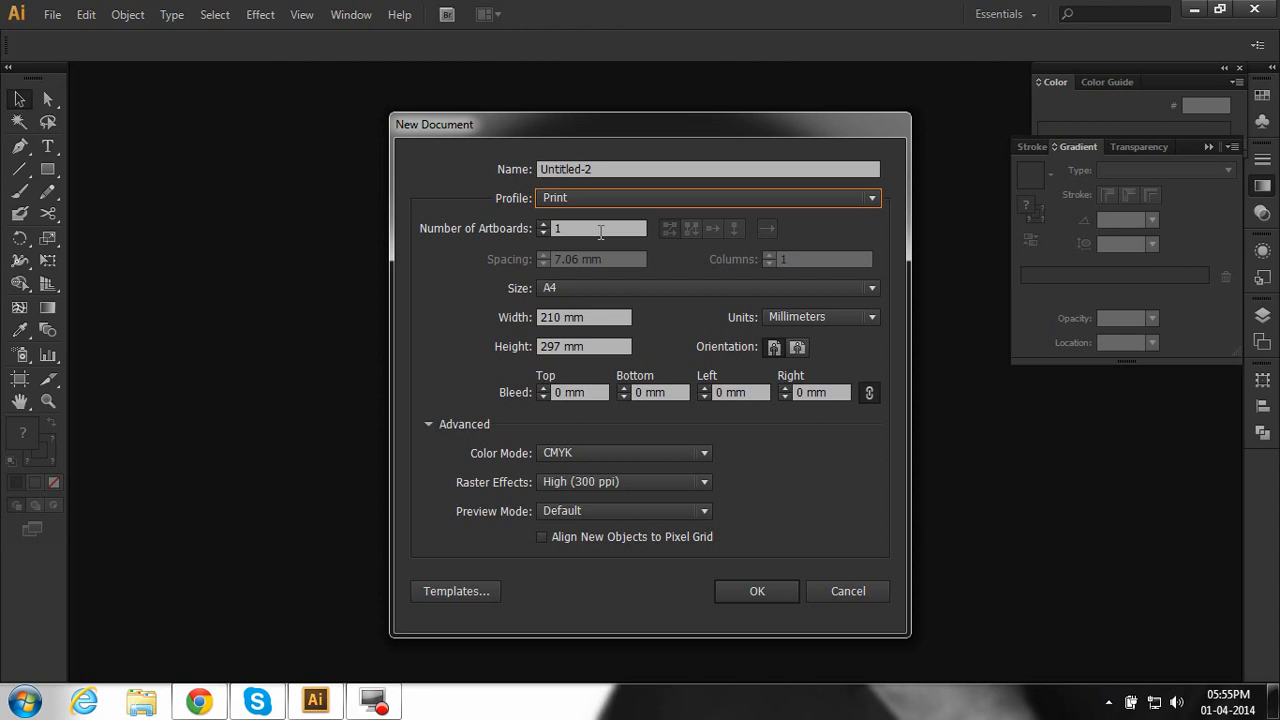
pyautogui.click(637, 286)
pyautogui.click(602, 391)
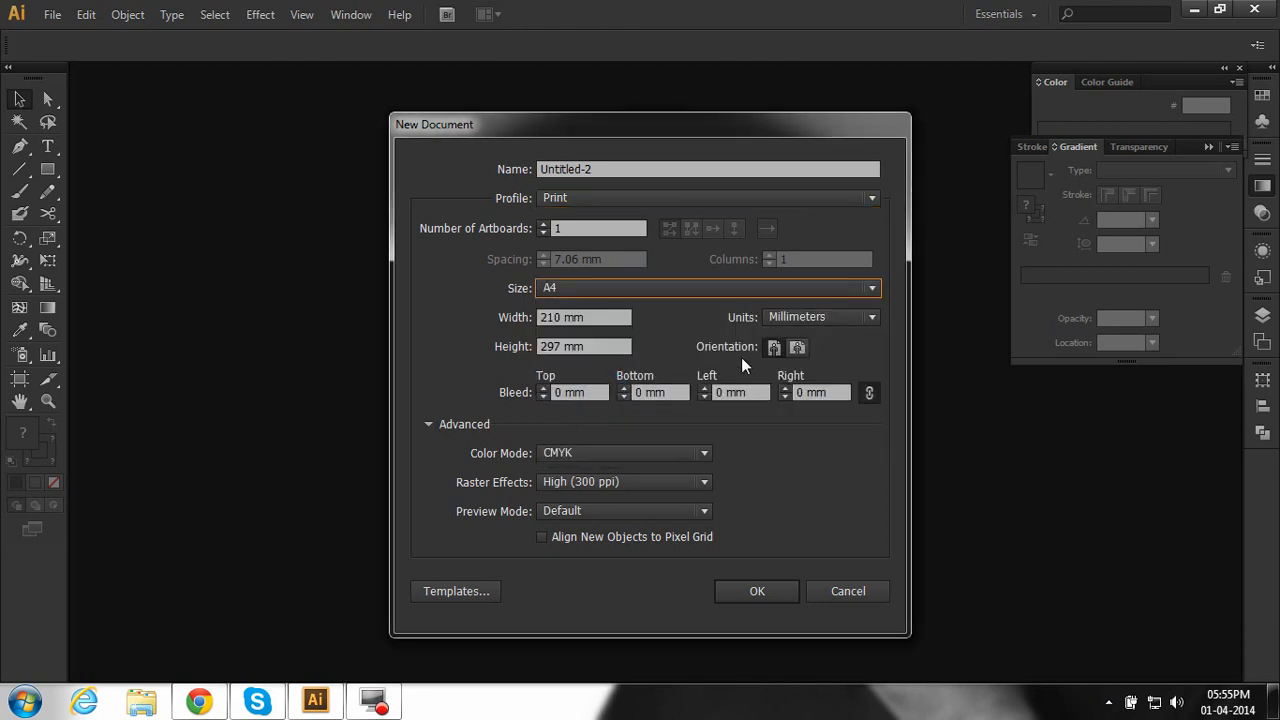
pyautogui.click(796, 347)
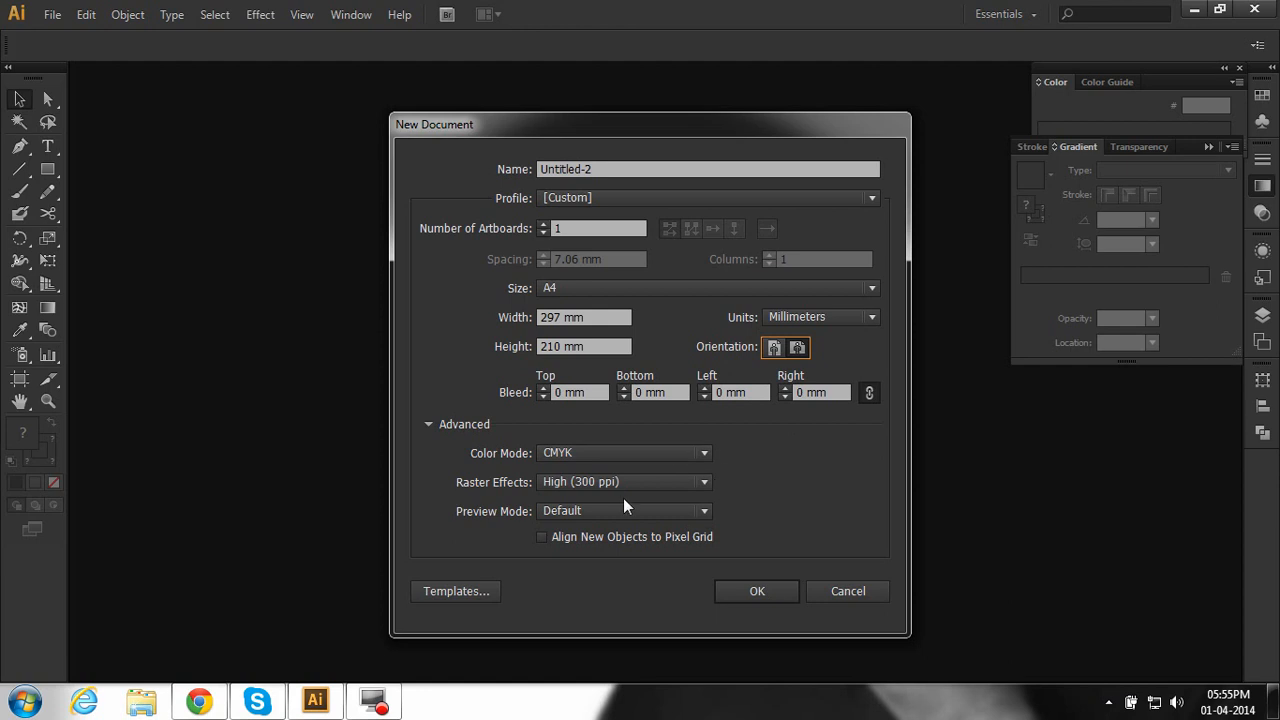
pyautogui.click(755, 592)
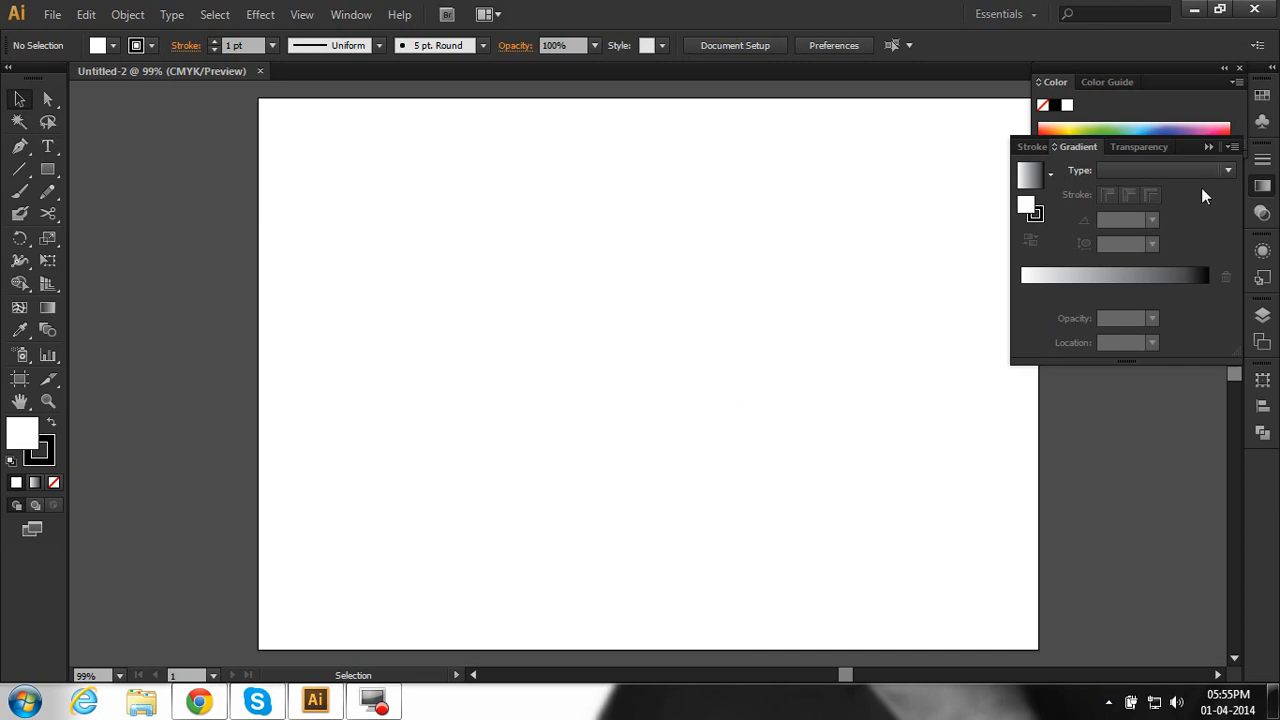
pyautogui.click(1209, 148)
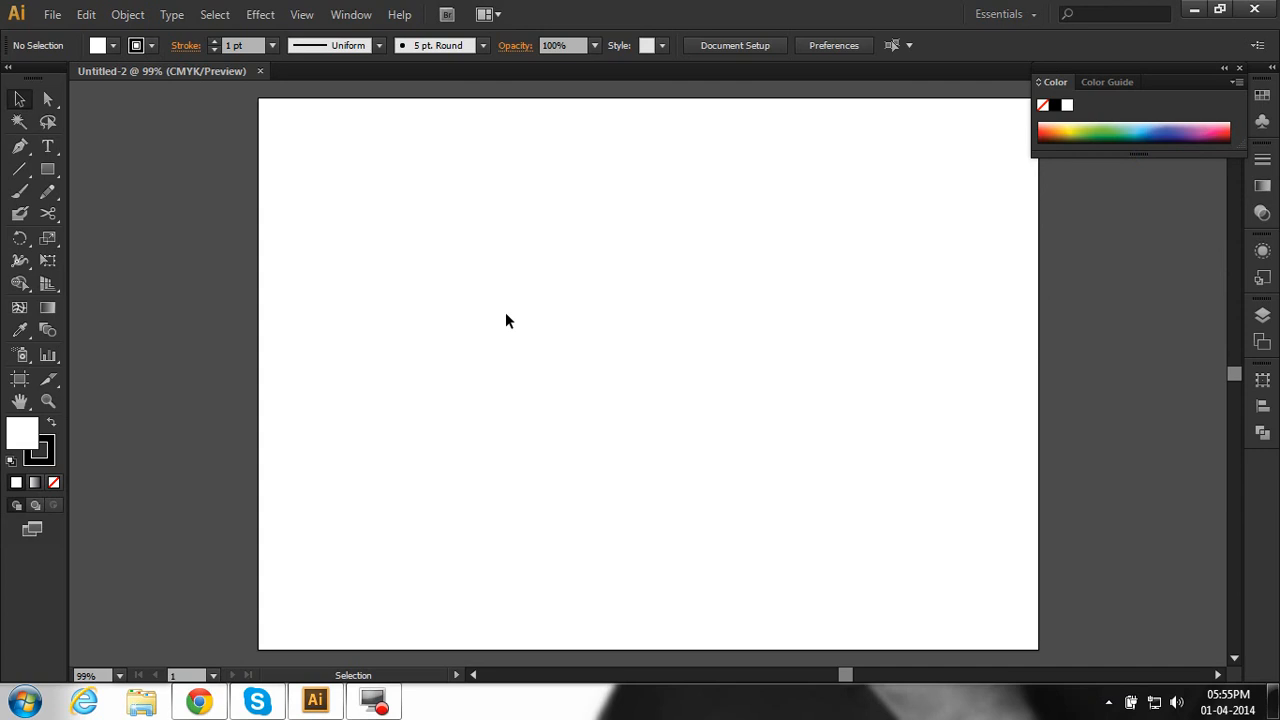
# - Add a first name as a line of text in the upper-left area of the artboard and select it as an object
pyautogui.click(47, 146)
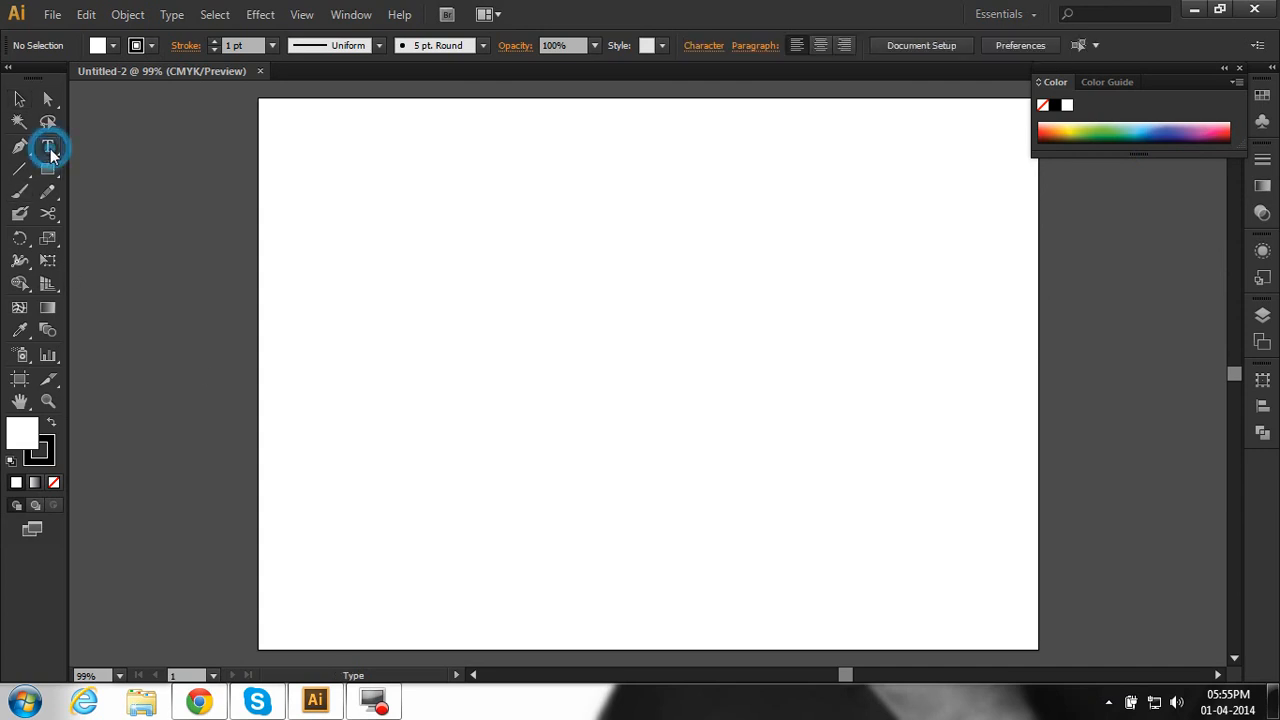
pyautogui.click(380, 260)
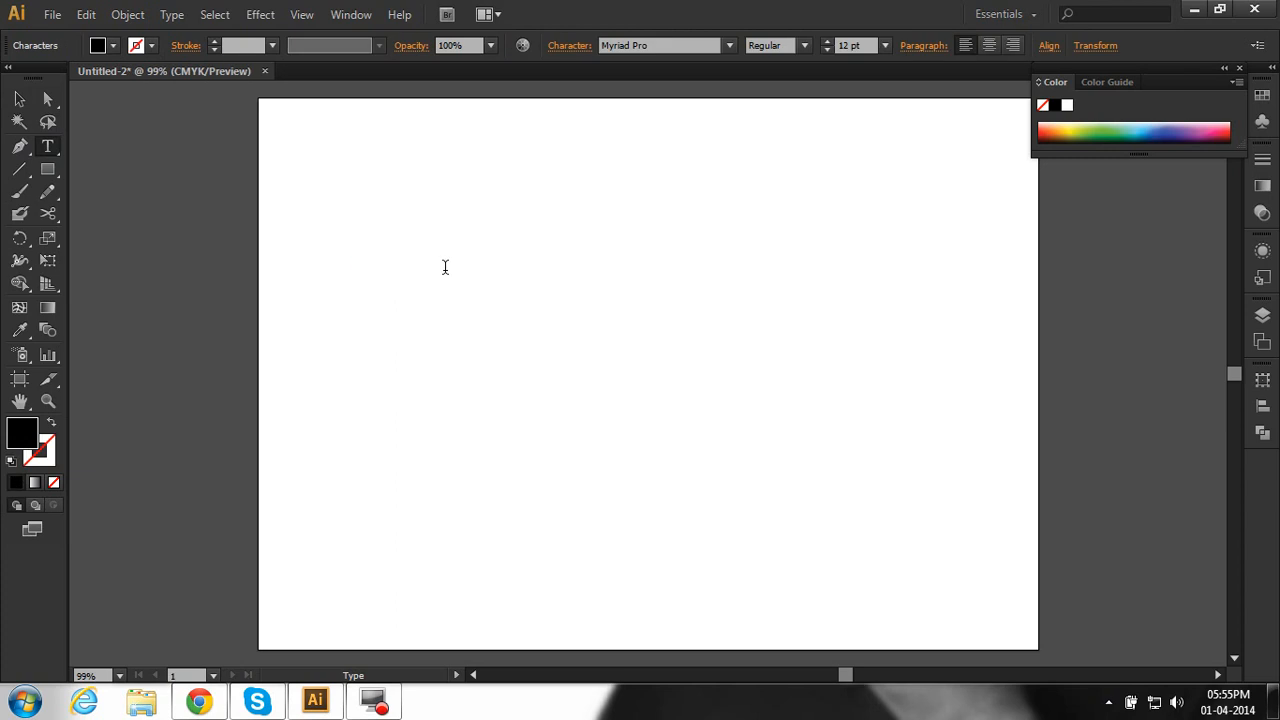
pyautogui.write('Steve')
pyautogui.click(28, 98)
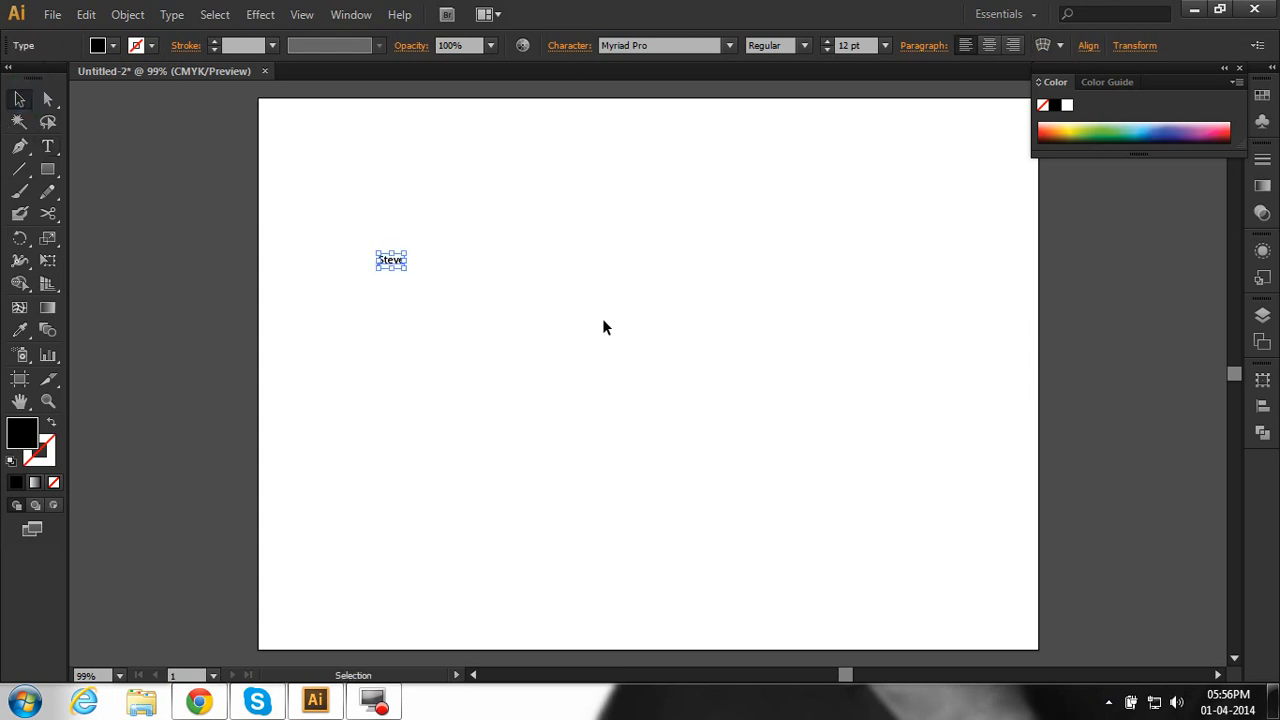
# - Set the name text's font size to 48 pt
pyautogui.click(672, 48)
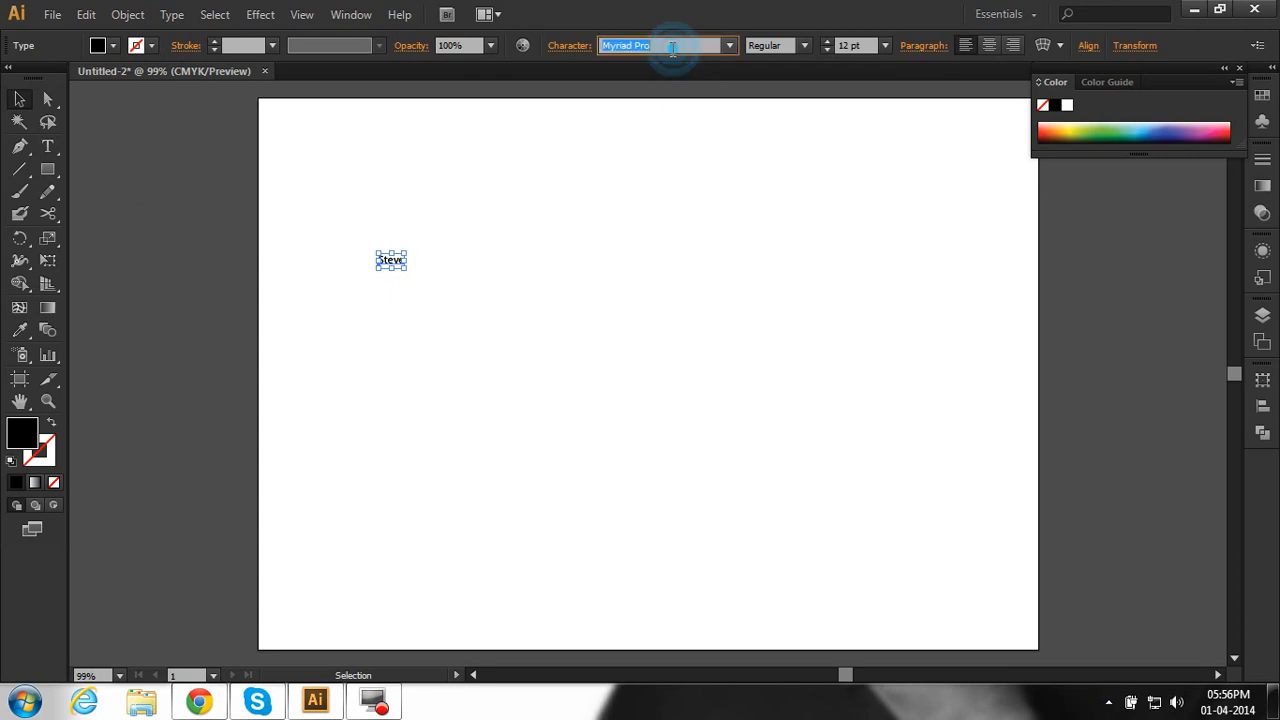
pyautogui.click(885, 45)
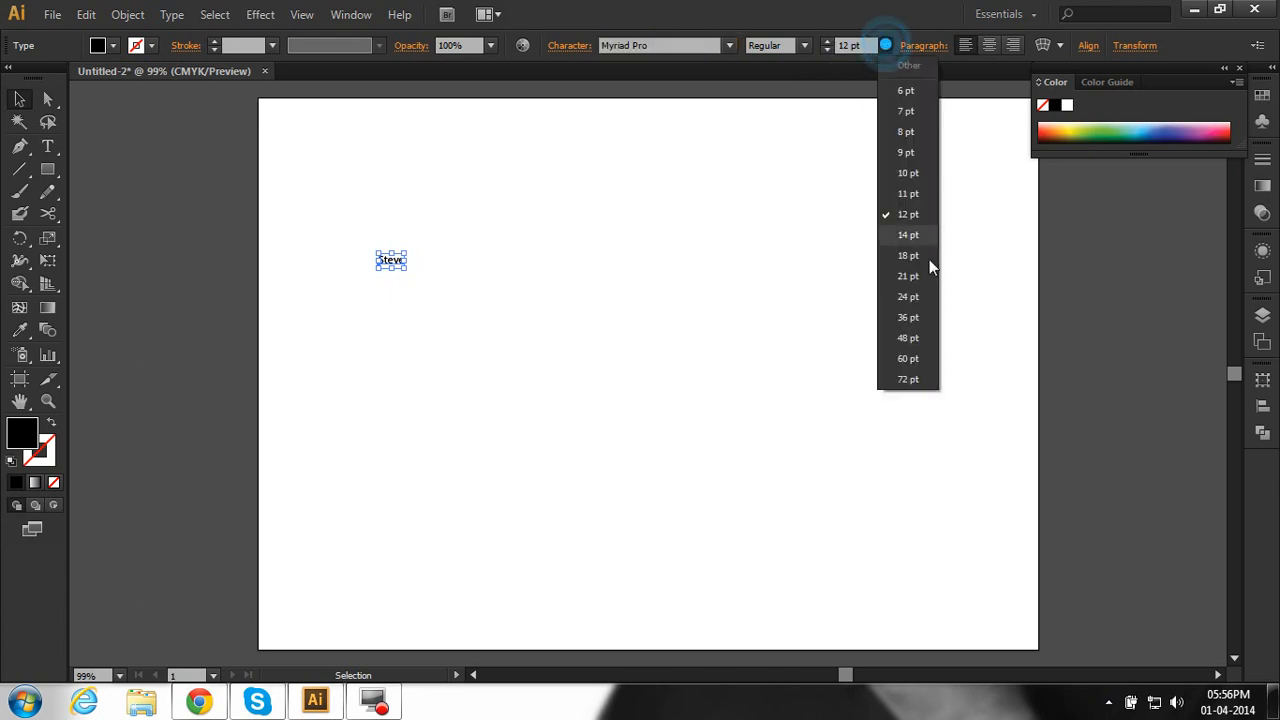
pyautogui.click(926, 338)
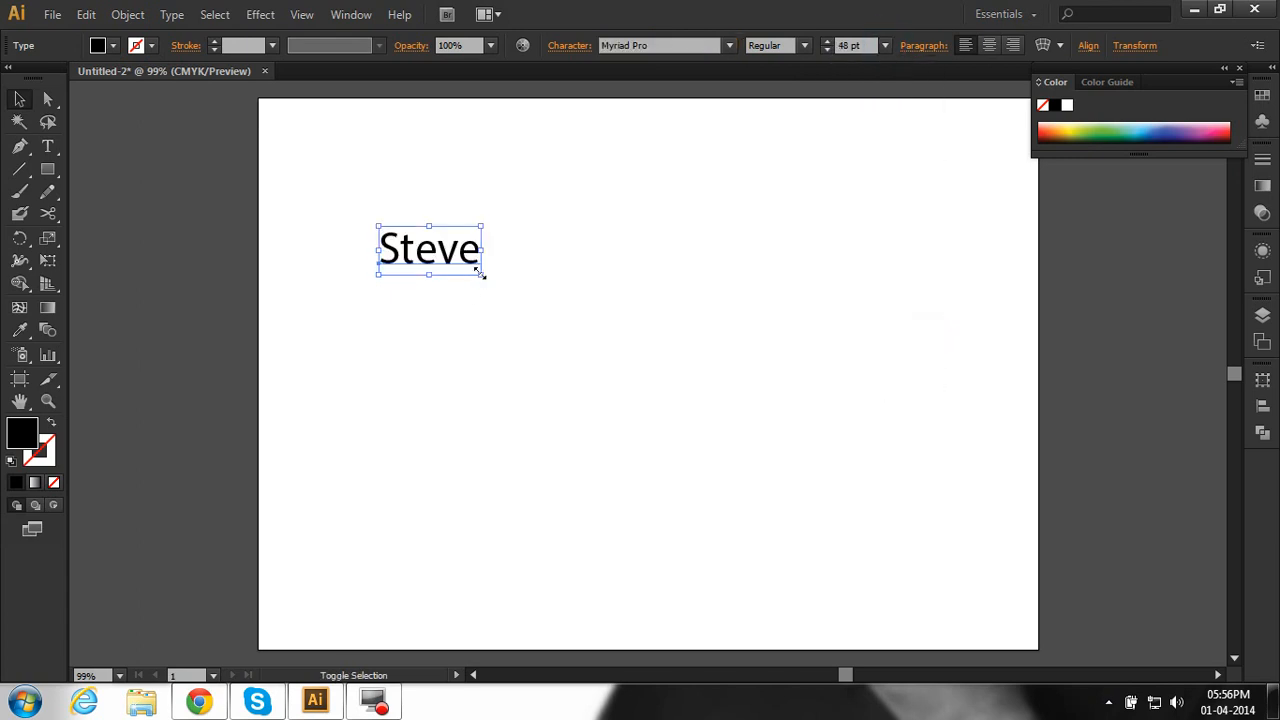
# - Scale the name text up proportionally to about 161 pt and move it toward the upper middle of the artboard
pyautogui.moveTo(480, 272); pyautogui.dragTo(600, 380)
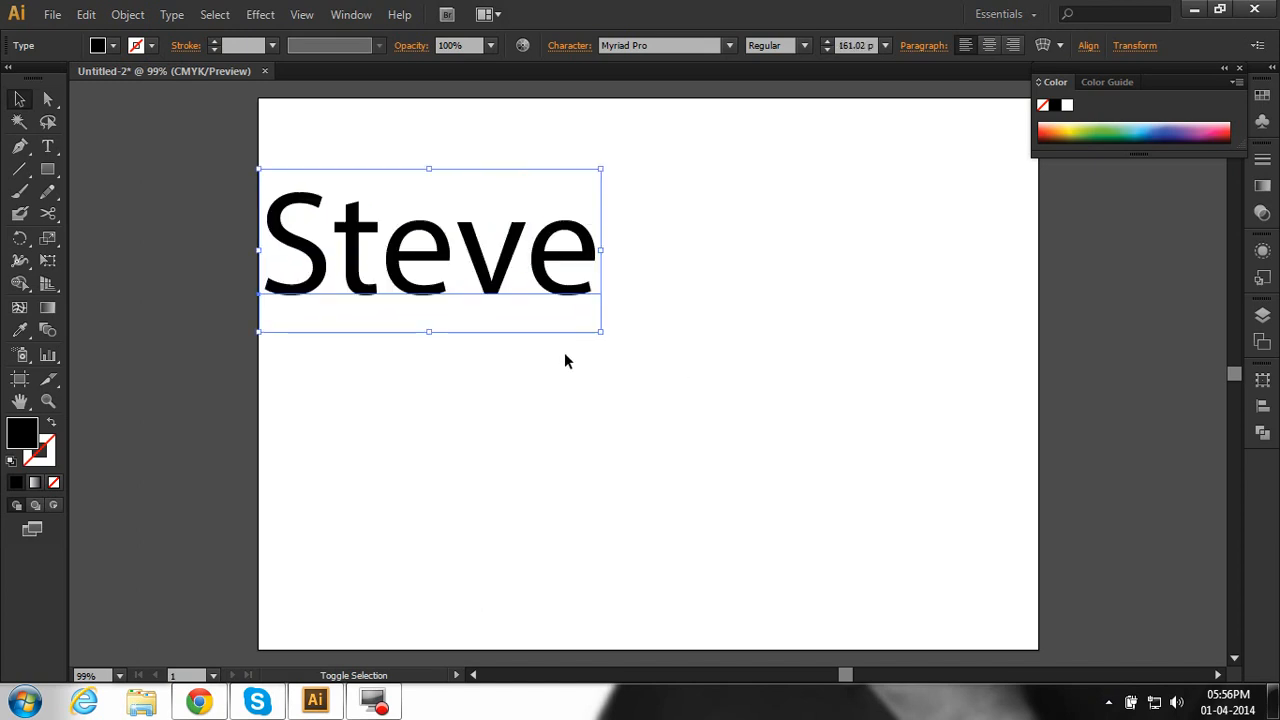
pyautogui.moveTo(412, 278); pyautogui.dragTo(580, 306)
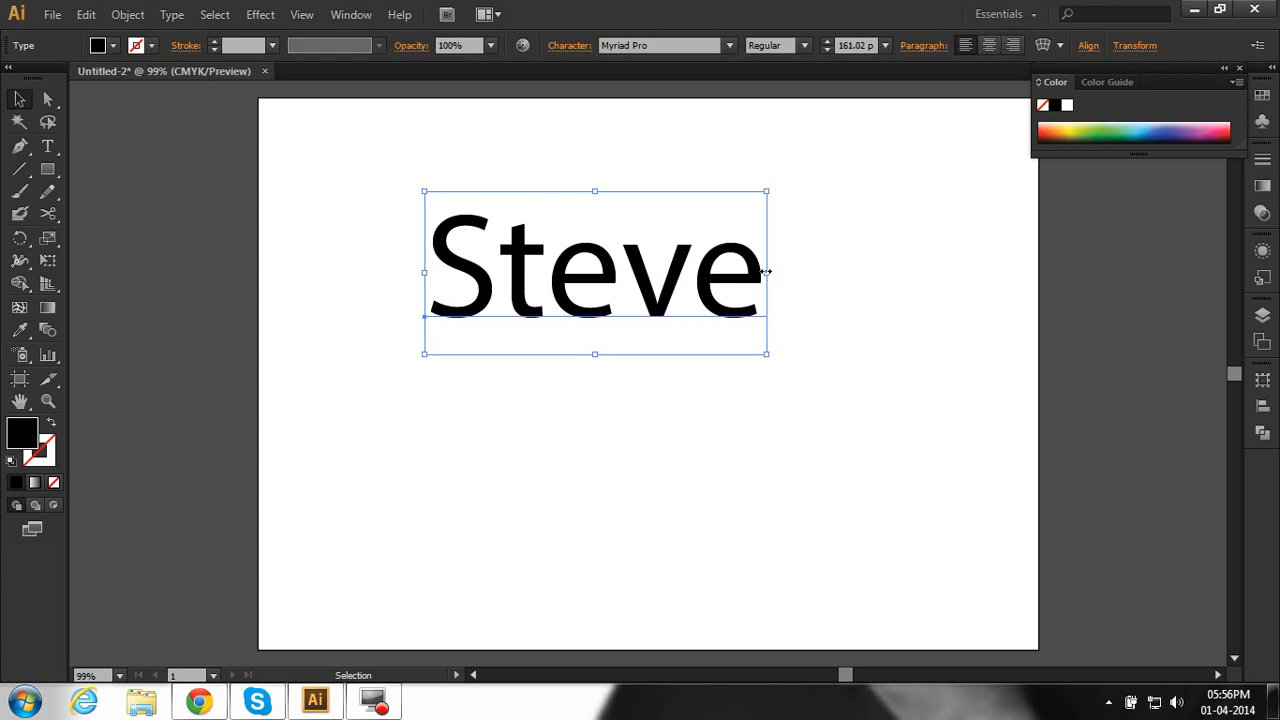
# - Try stretching the name text wider and taller, and undo both changes
pyautogui.moveTo(767, 270)
pyautogui.mouseDown()
pyautogui.moveTo(883, 244)
pyautogui.moveTo(987, 246)
pyautogui.mouseUp()
pyautogui.moveTo(703, 354); pyautogui.dragTo(675, 588)
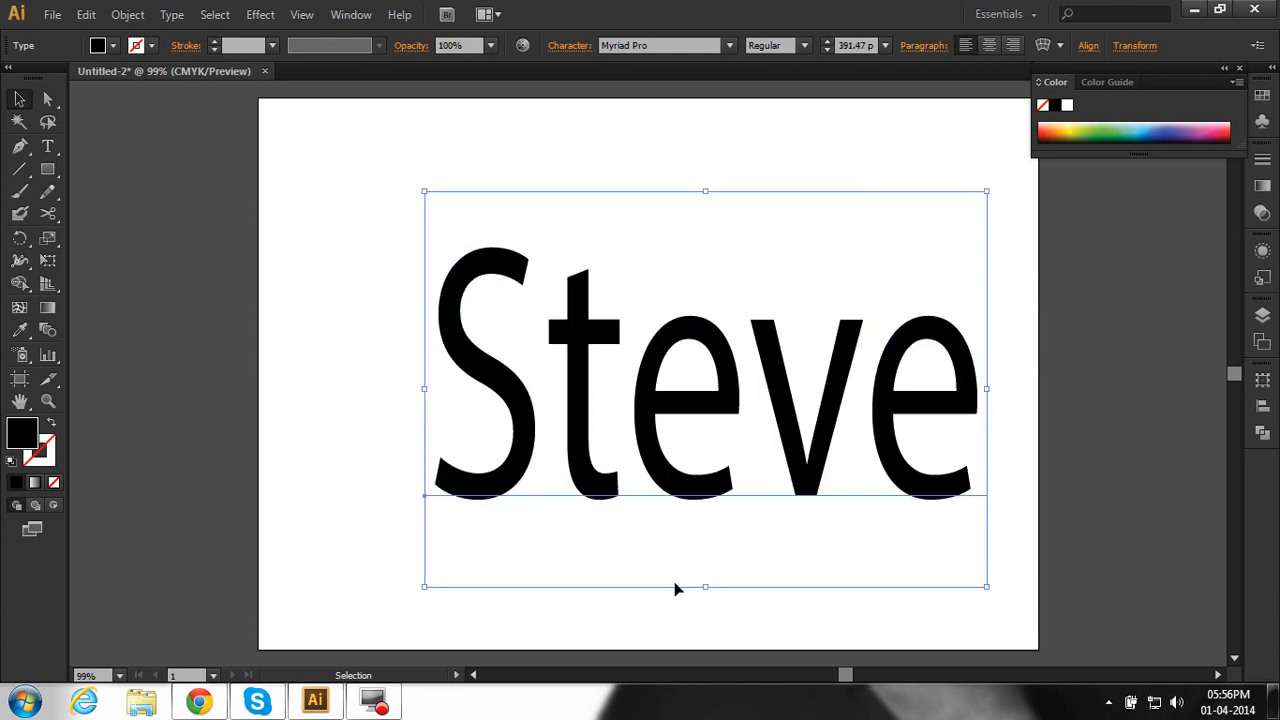
pyautogui.hotkey('ctrl', 'z')
pyautogui.hotkey('ctrl', 'z')
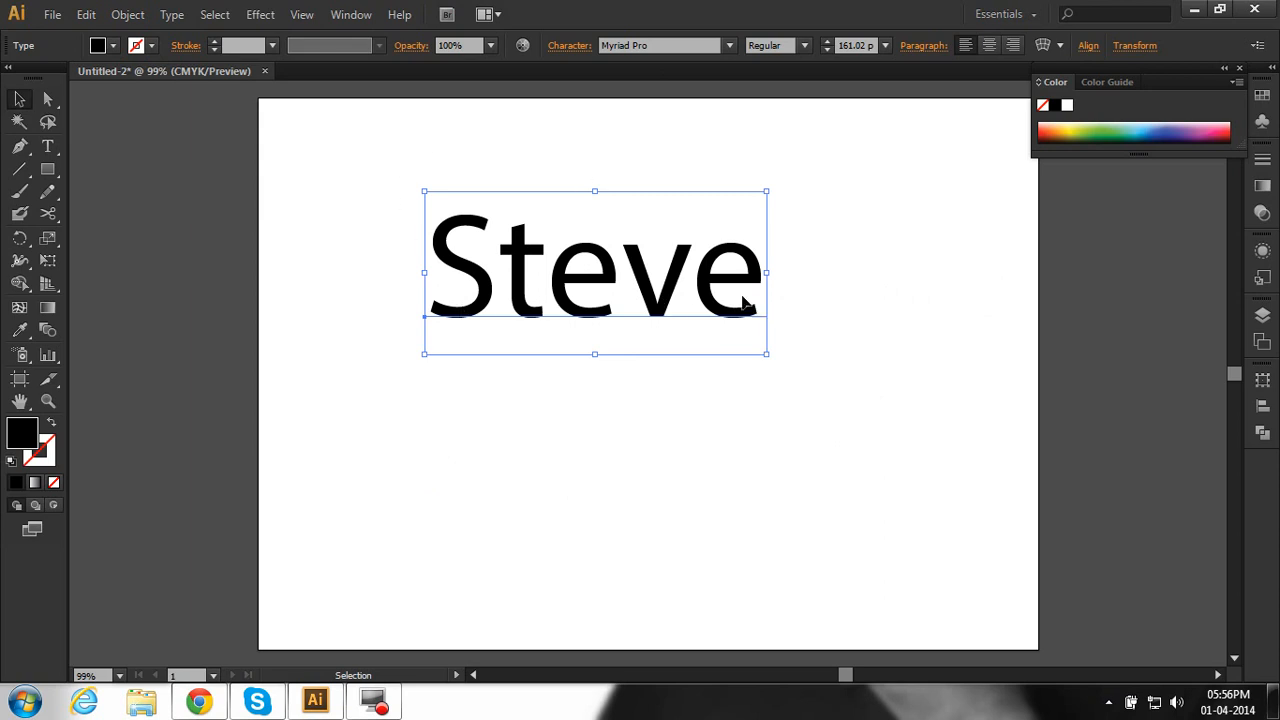
# - Move the name text slightly lower and to the right on the artboard, keeping it selected
pyautogui.moveTo(660, 283); pyautogui.dragTo(676, 313)
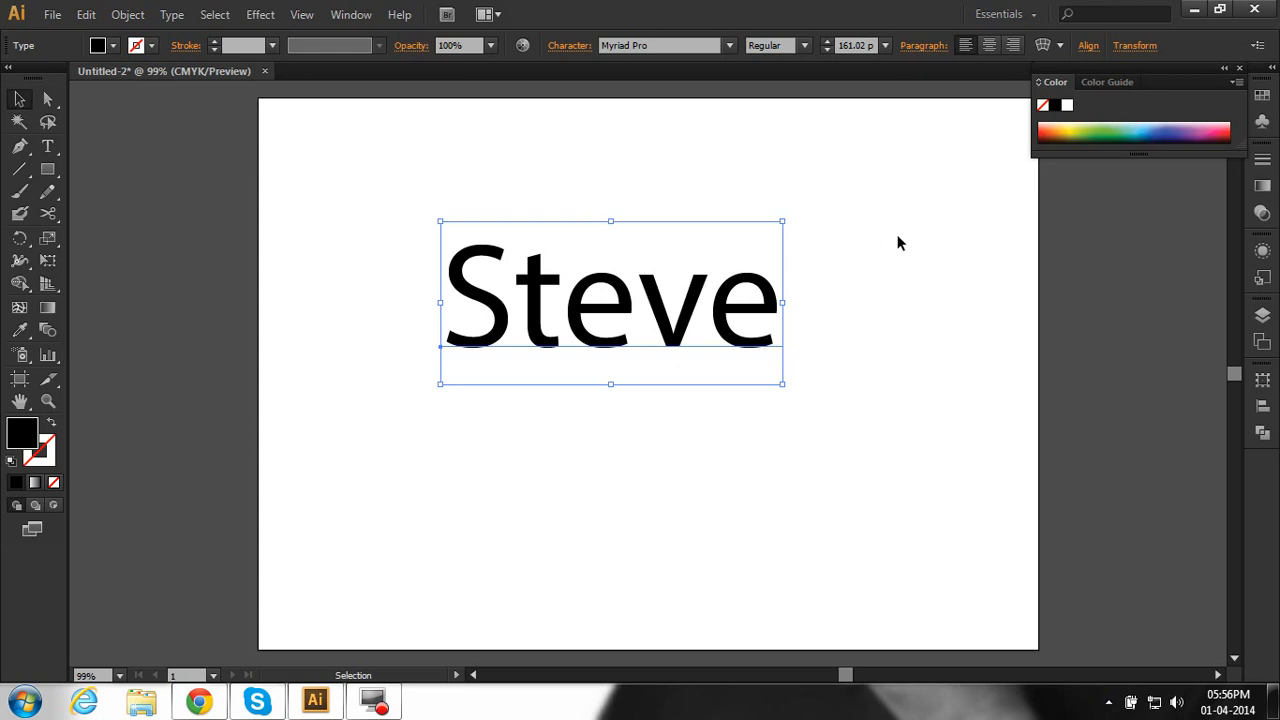
pyautogui.click(832, 228)
pyautogui.click(707, 300)
# - Try blue and yellow fills on the name text, settle on red, and deselect it
pyautogui.click(113, 45)
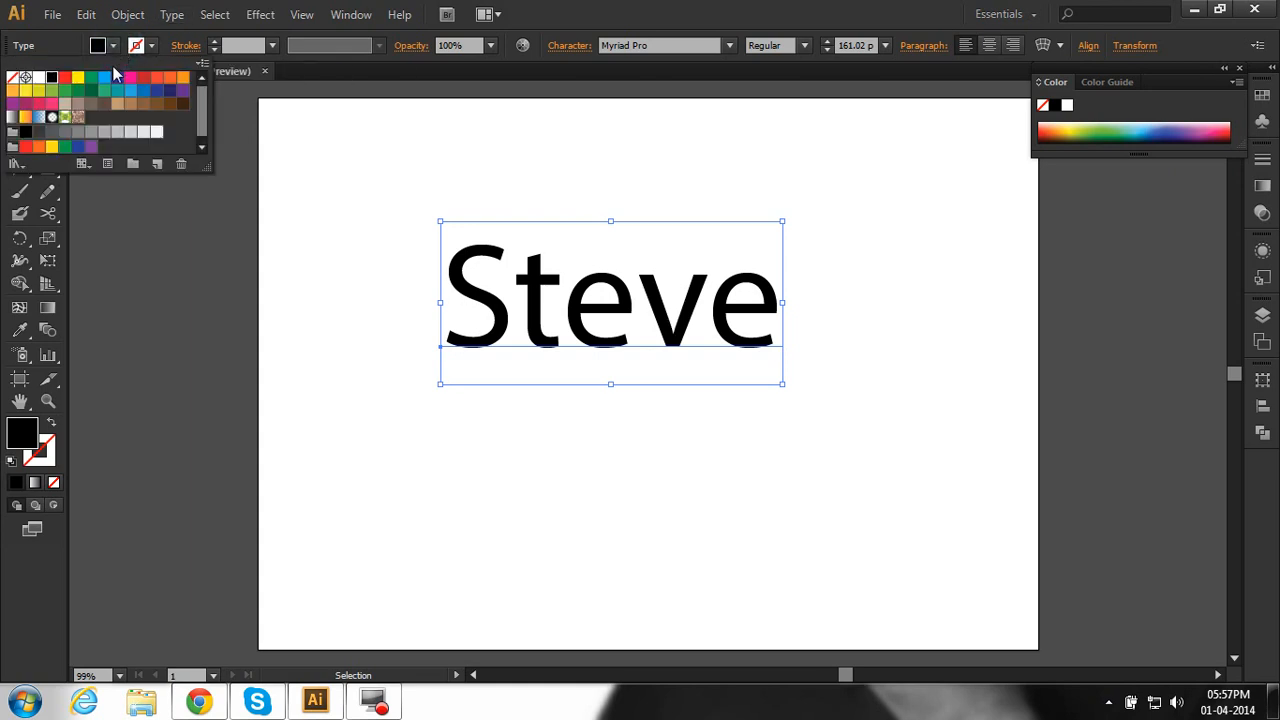
pyautogui.click(104, 77)
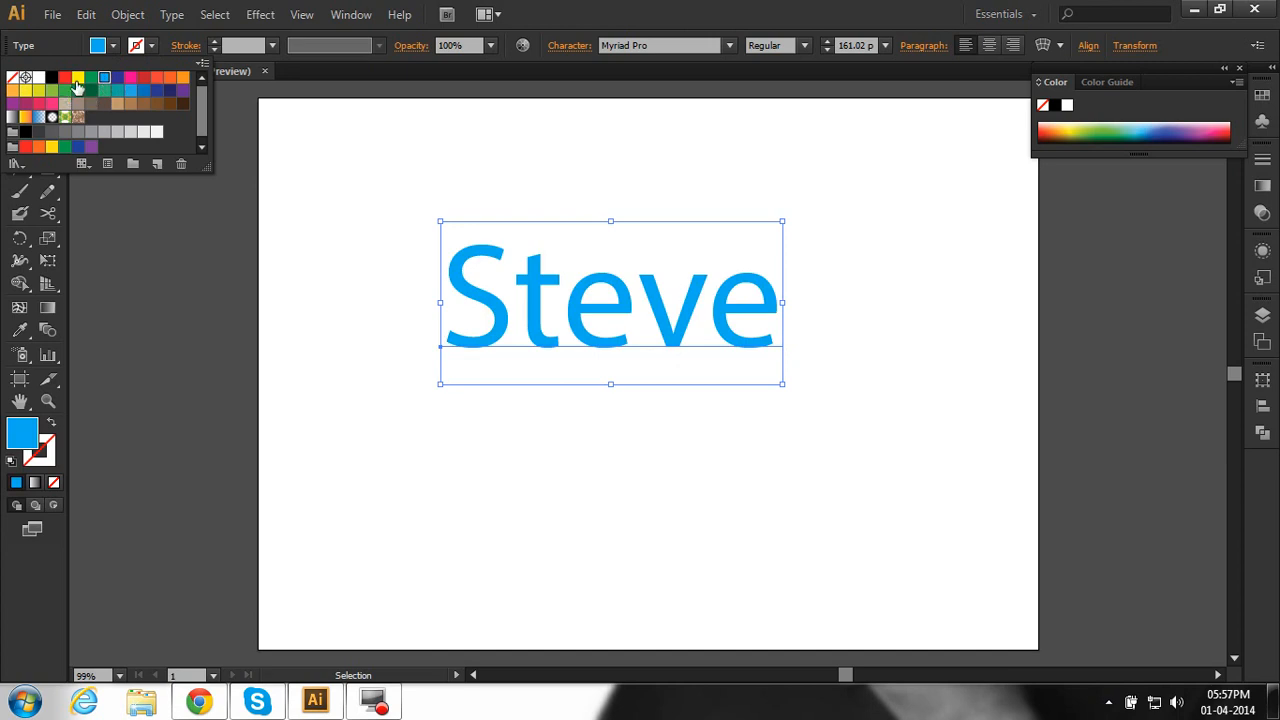
pyautogui.click(78, 78)
pyautogui.click(64, 77)
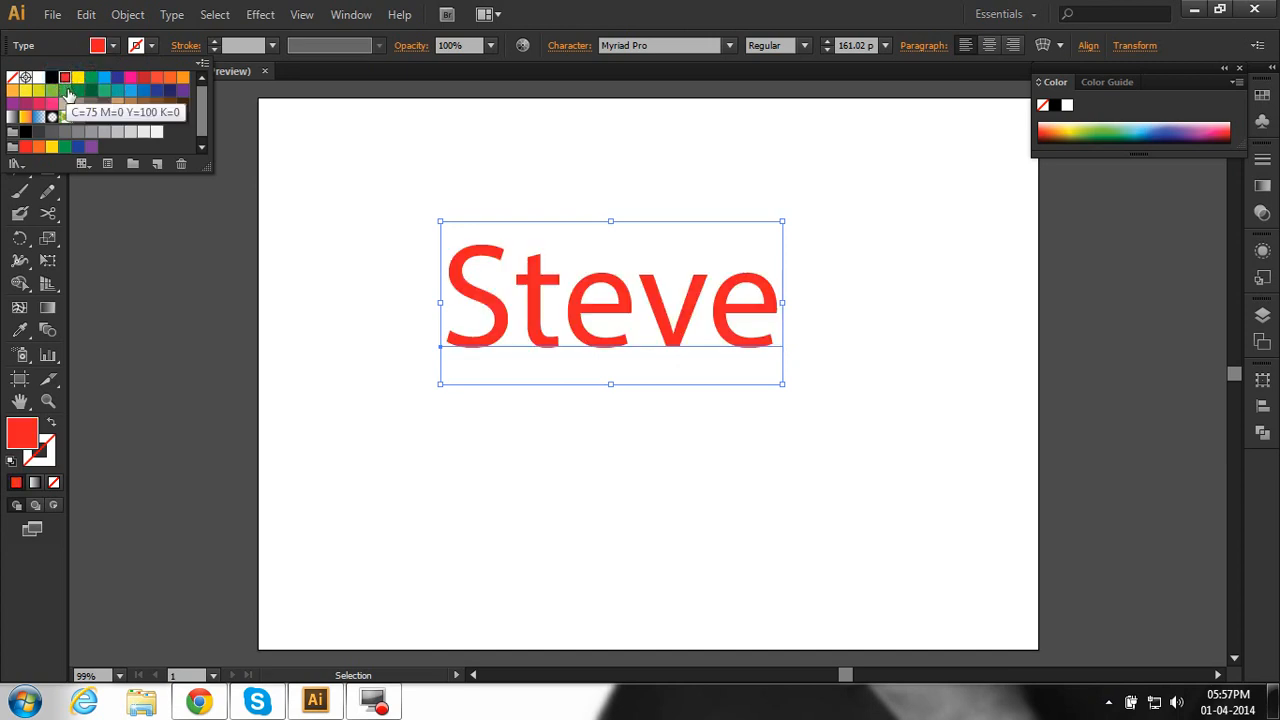
pyautogui.click(643, 139)
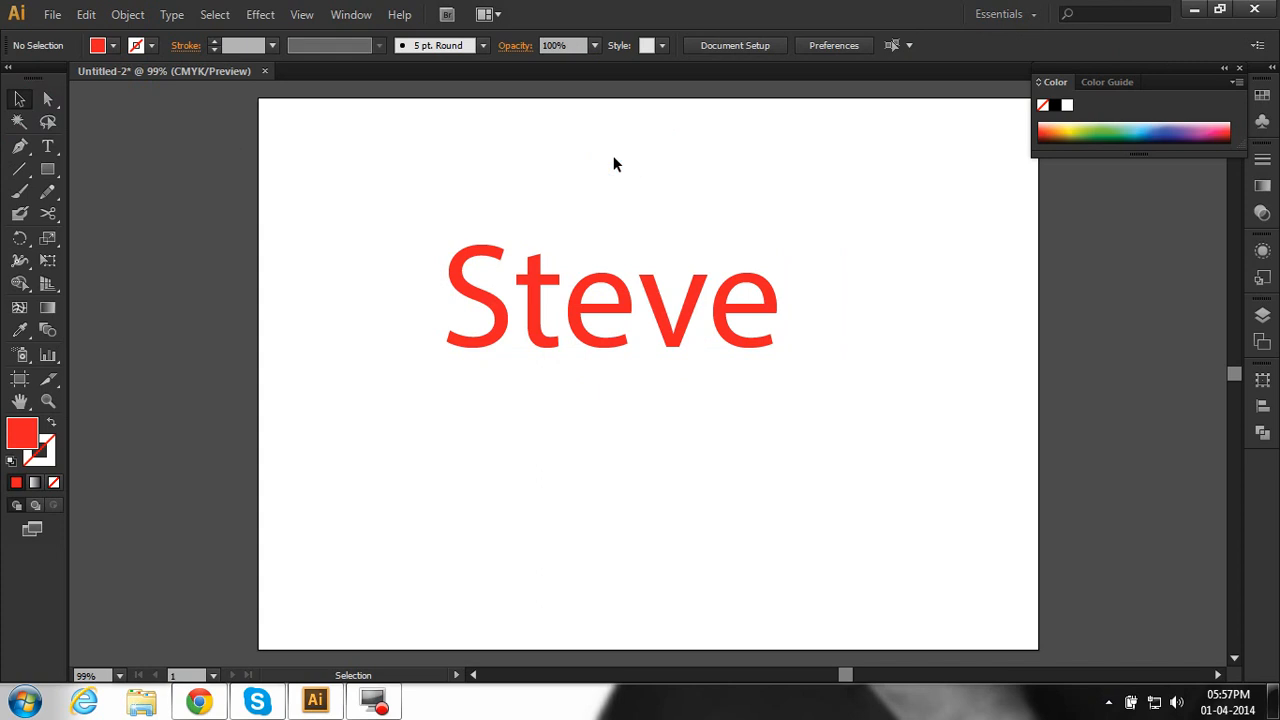
# - Select the name text and give it a black stroke
pyautogui.click(546, 280)
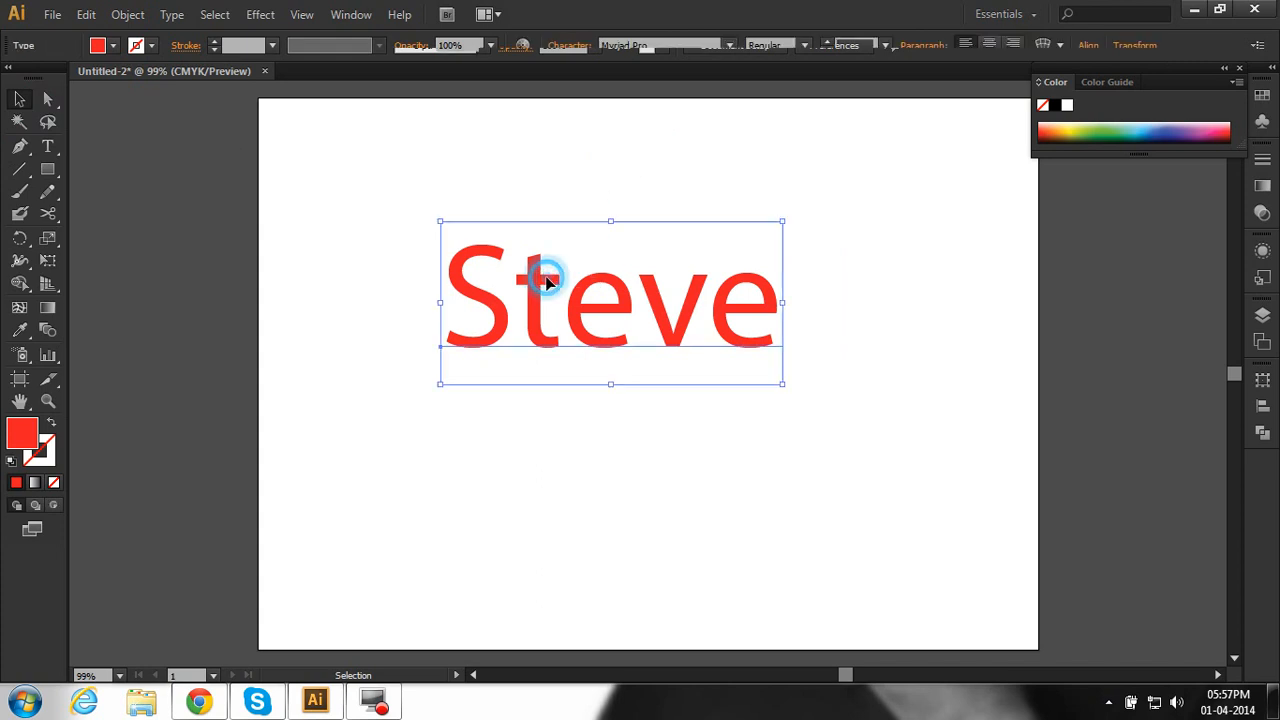
pyautogui.click(148, 45)
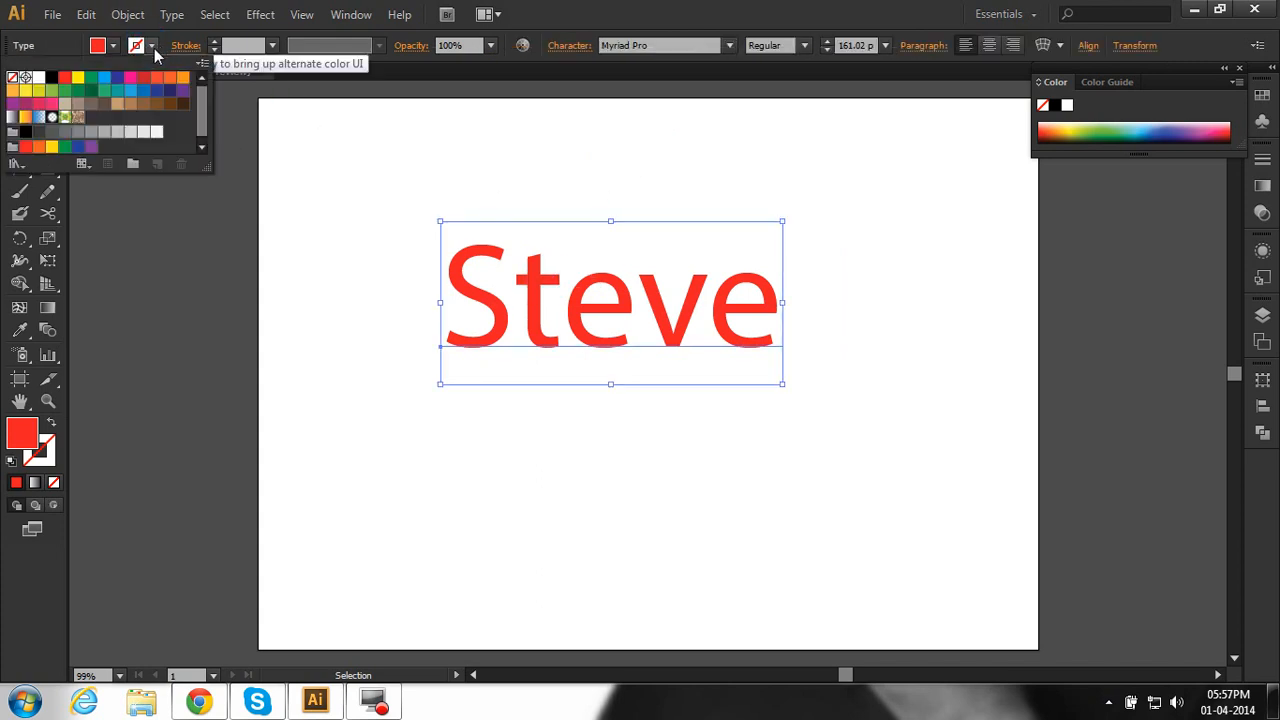
pyautogui.click(52, 77)
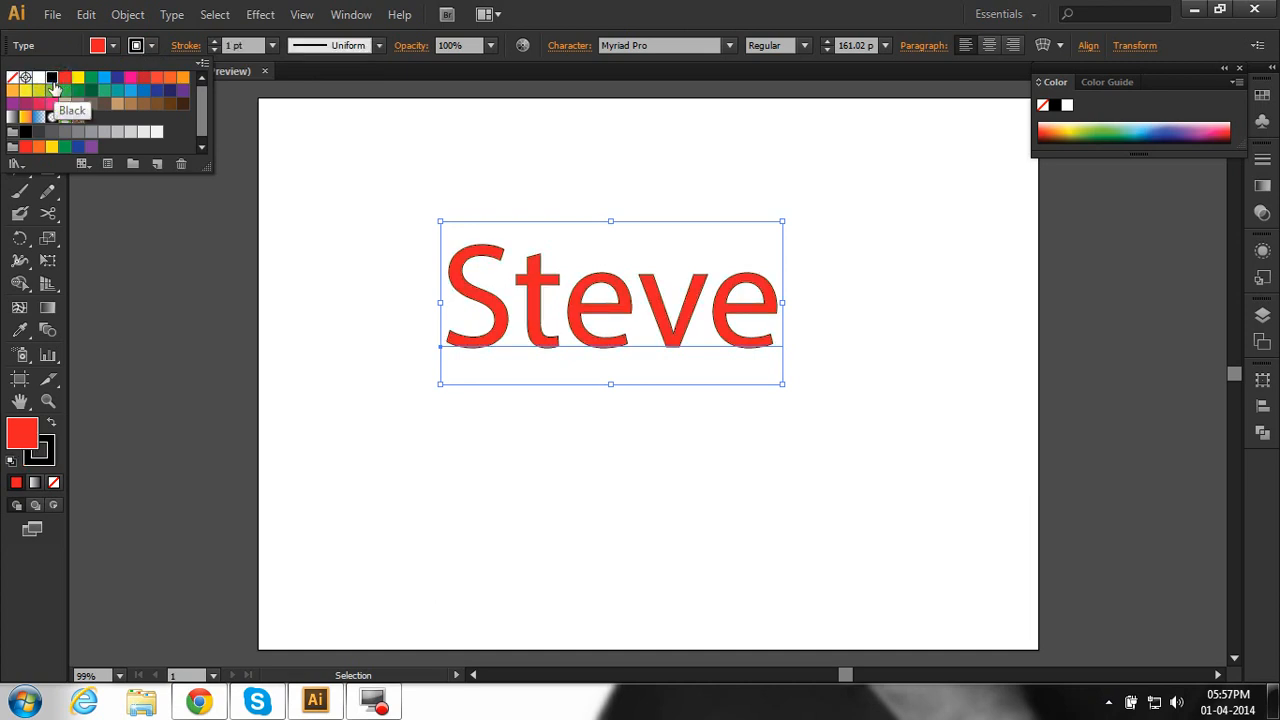
# - Raise the name text's stroke weight in steps, lower it to 0 pt, and reselect the text
pyautogui.click(214, 41)
pyautogui.click(214, 41)
pyautogui.click(214, 41)
pyautogui.click(214, 41)
pyautogui.click(214, 41)
pyautogui.click(214, 41)
pyautogui.click(214, 41)
pyautogui.click(214, 50)
pyautogui.click(214, 50)
pyautogui.click(214, 50)
pyautogui.click(214, 50)
pyautogui.click(214, 50)
pyautogui.click(214, 50)
pyautogui.click(214, 50)
pyautogui.click(214, 50)
pyautogui.click(429, 158)
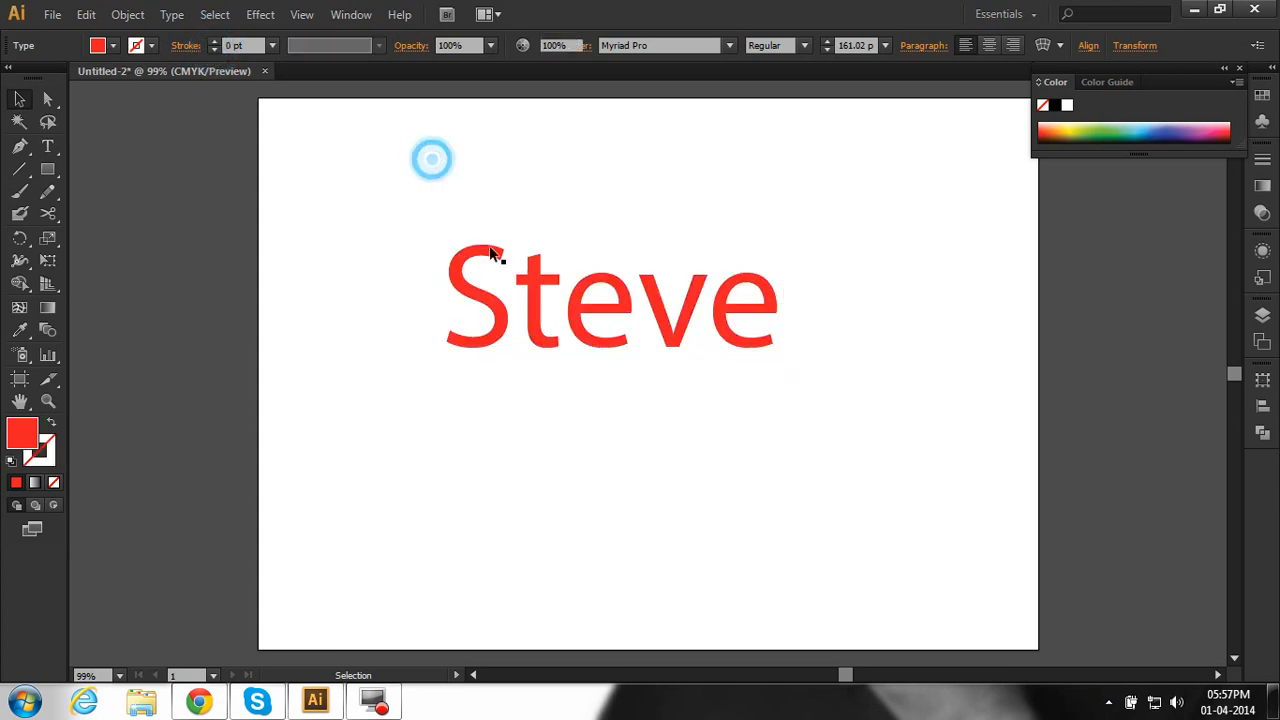
pyautogui.click(507, 322)
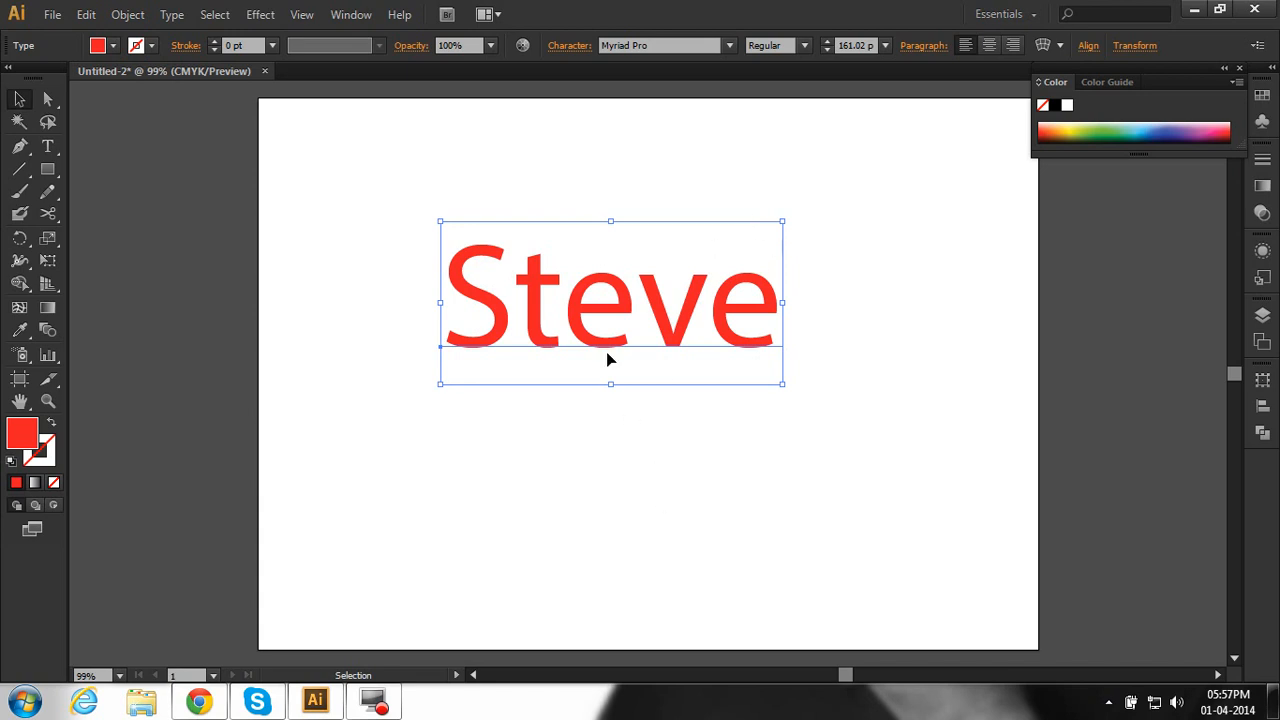
# - Convert the selected name text to outlines and deselect it
pyautogui.rightClick(579, 304)
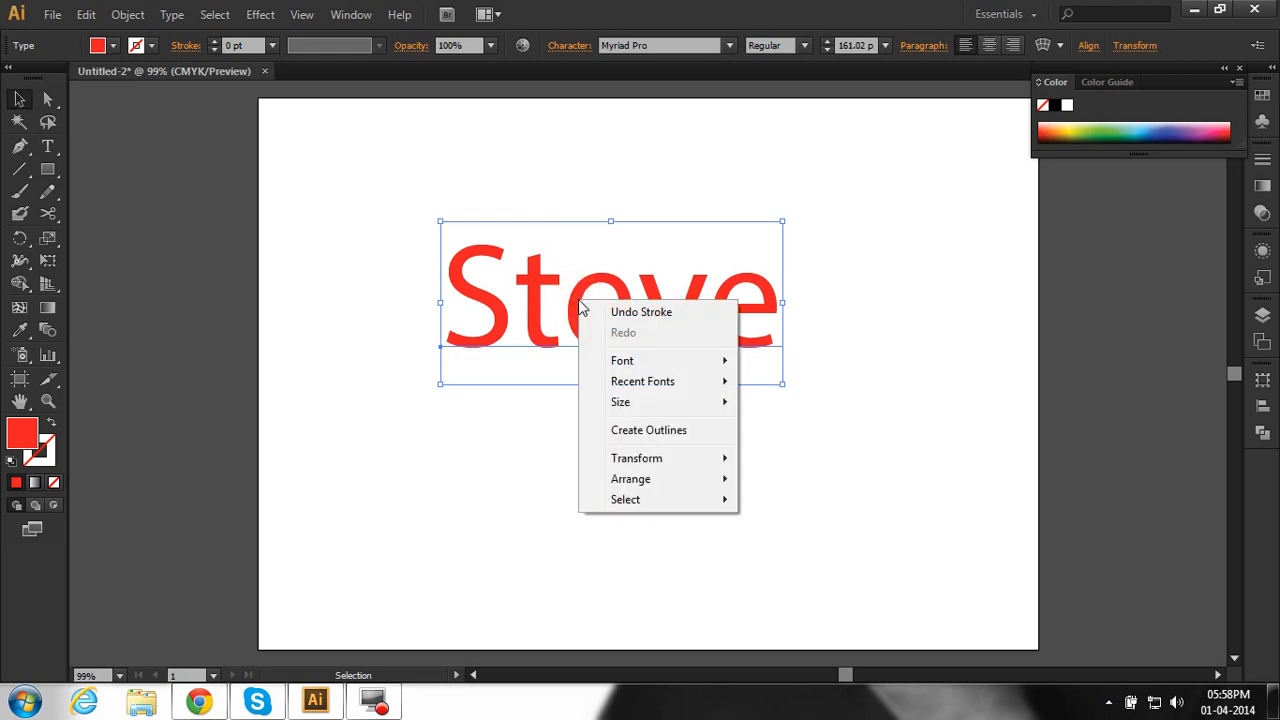
pyautogui.click(650, 431)
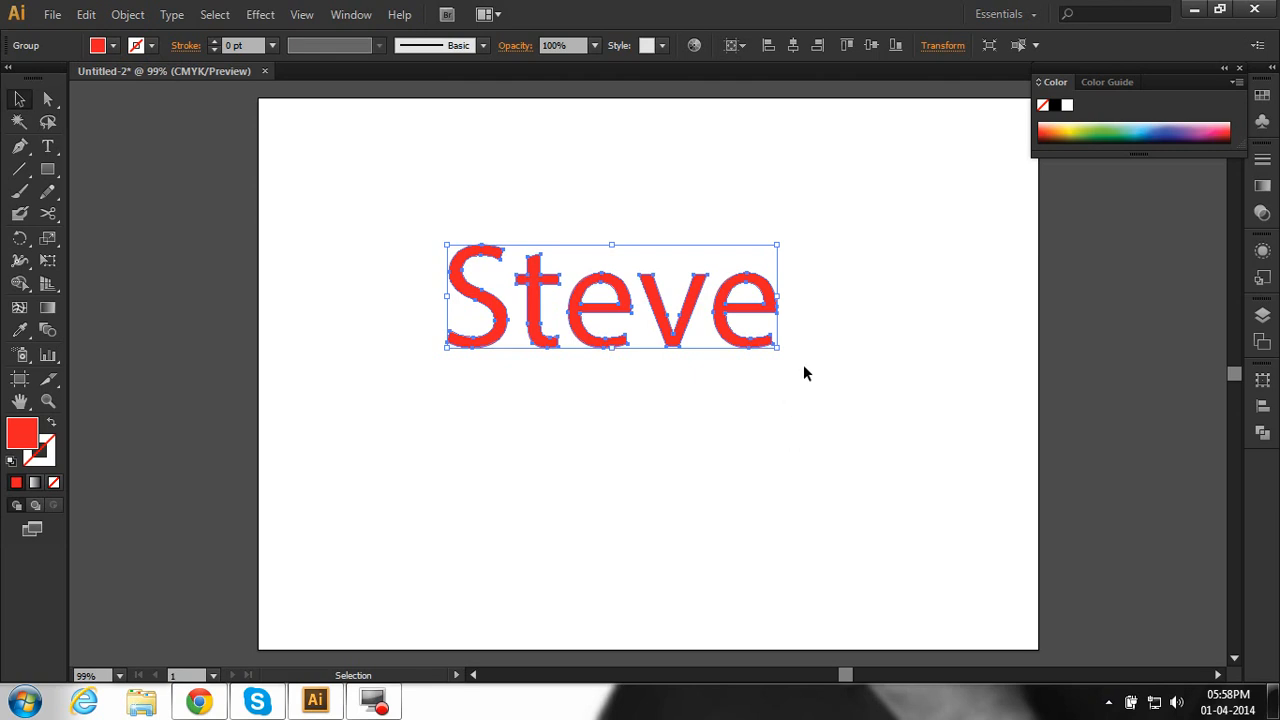
pyautogui.rightClick(658, 318)
pyautogui.click(603, 386)
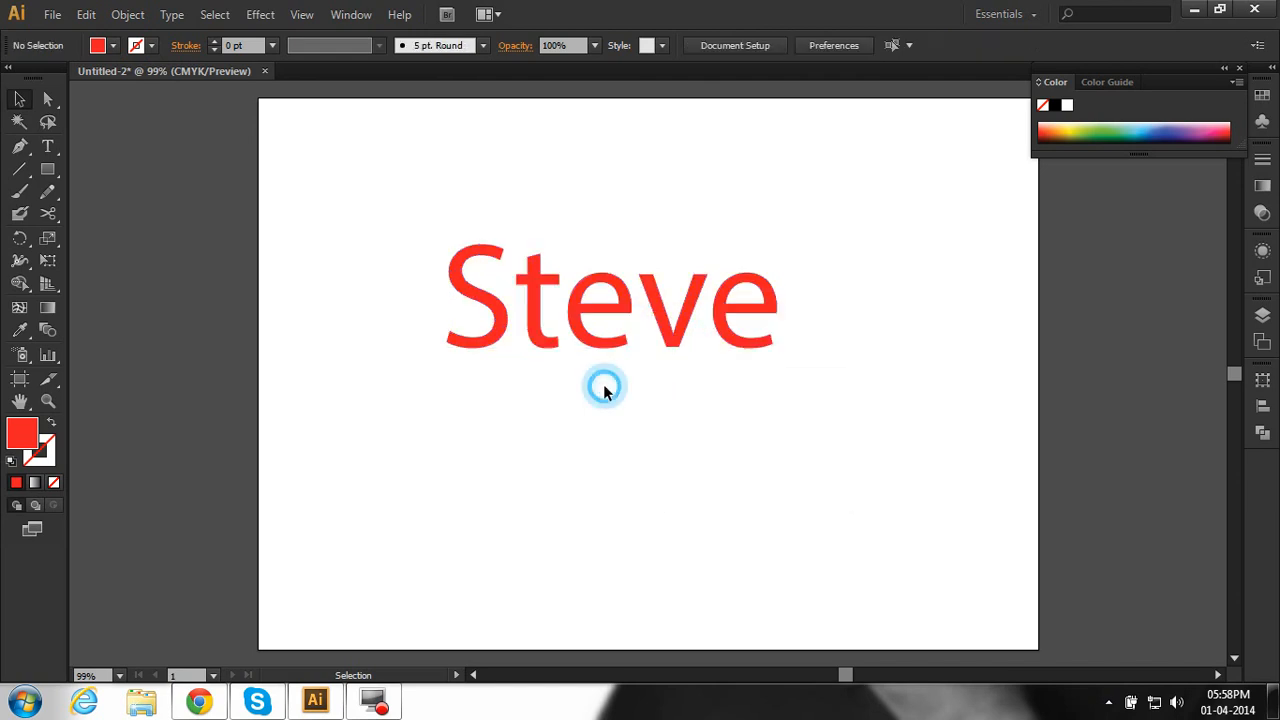
# - Select the outlined name, ungroup its letters, and clear the selection
pyautogui.click(810, 280)
pyautogui.click(690, 335)
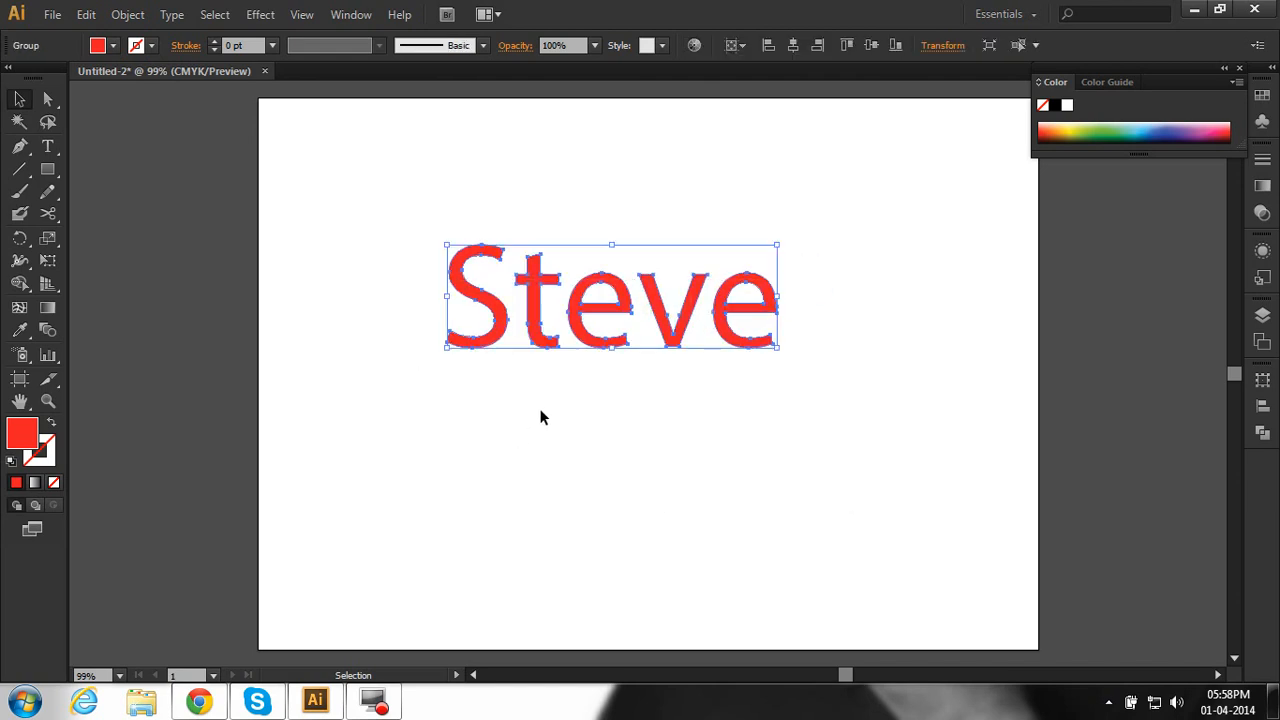
pyautogui.click(651, 387)
pyautogui.moveTo(909, 226); pyautogui.dragTo(458, 409)
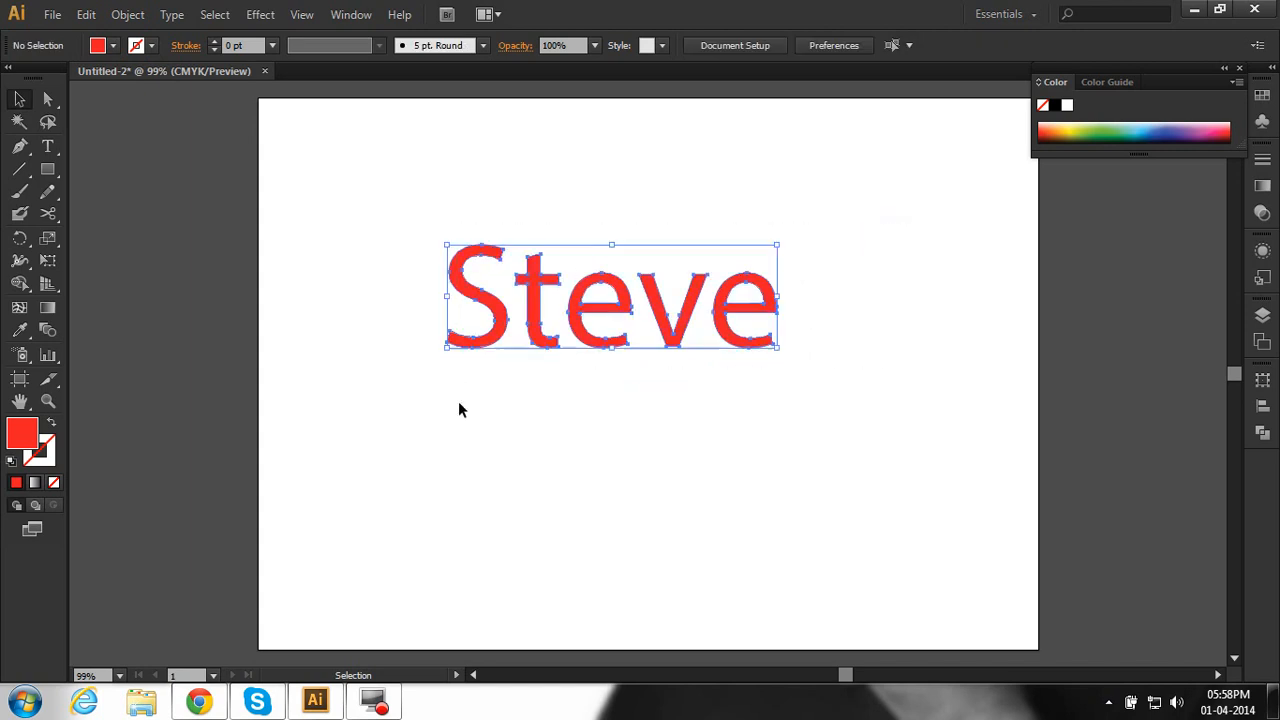
pyautogui.rightClick(516, 329)
pyautogui.click(574, 440)
pyautogui.click(722, 426)
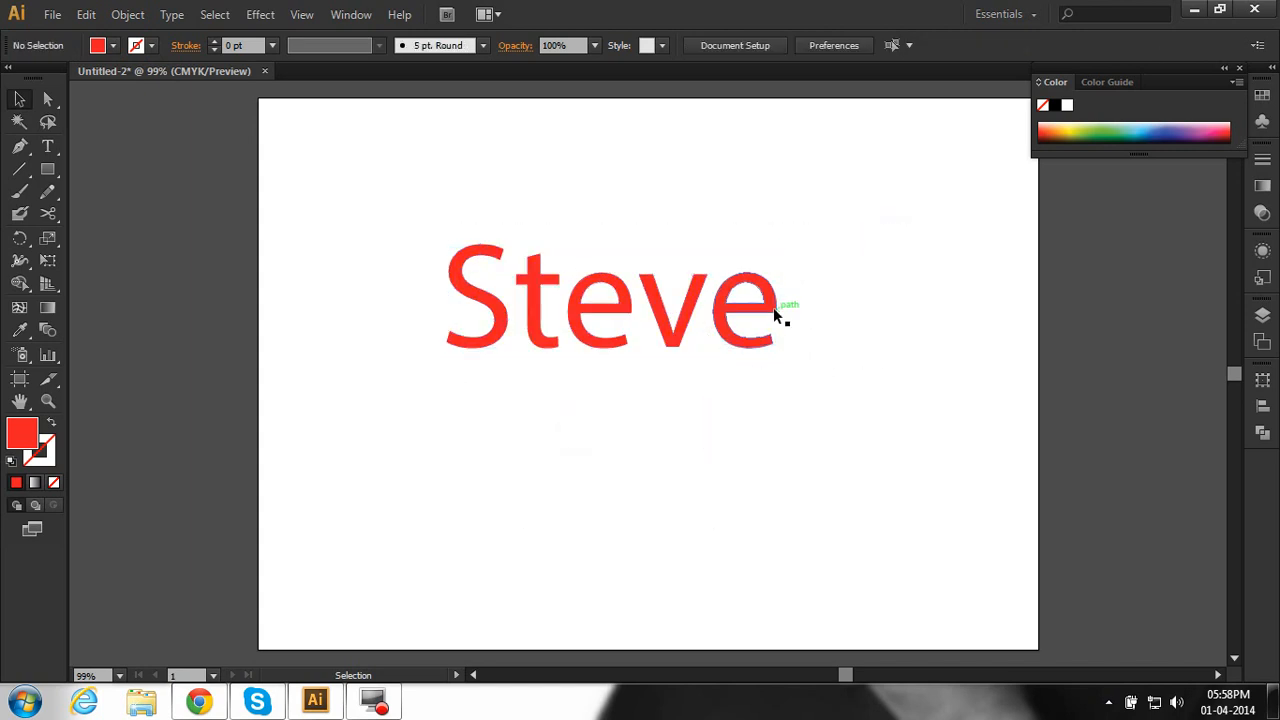
# - Move all five letters of the outlined name apart, scattering them individually across the upper and middle artboard
pyautogui.moveTo(773, 307); pyautogui.dragTo(826, 275)
pyautogui.moveTo(700, 306); pyautogui.dragTo(734, 417)
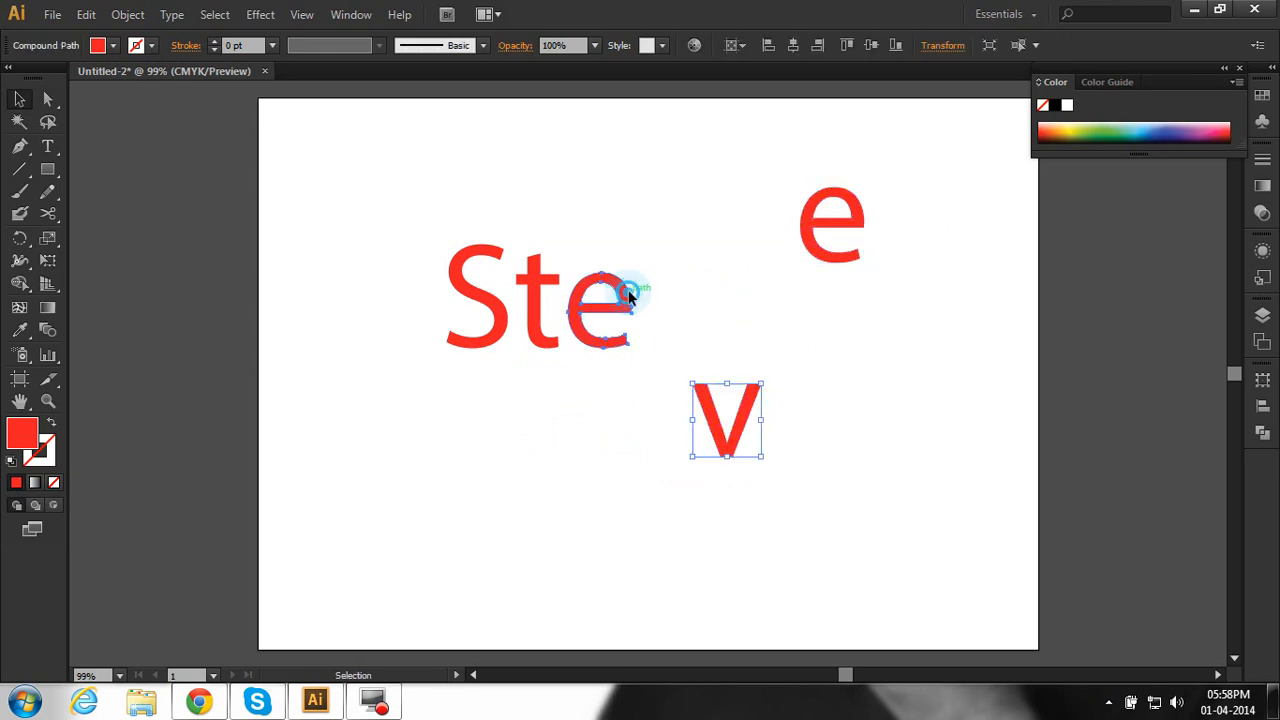
pyautogui.moveTo(634, 300); pyautogui.dragTo(660, 203)
pyautogui.moveTo(527, 305); pyautogui.dragTo(539, 390)
pyautogui.moveTo(478, 297); pyautogui.dragTo(398, 237)
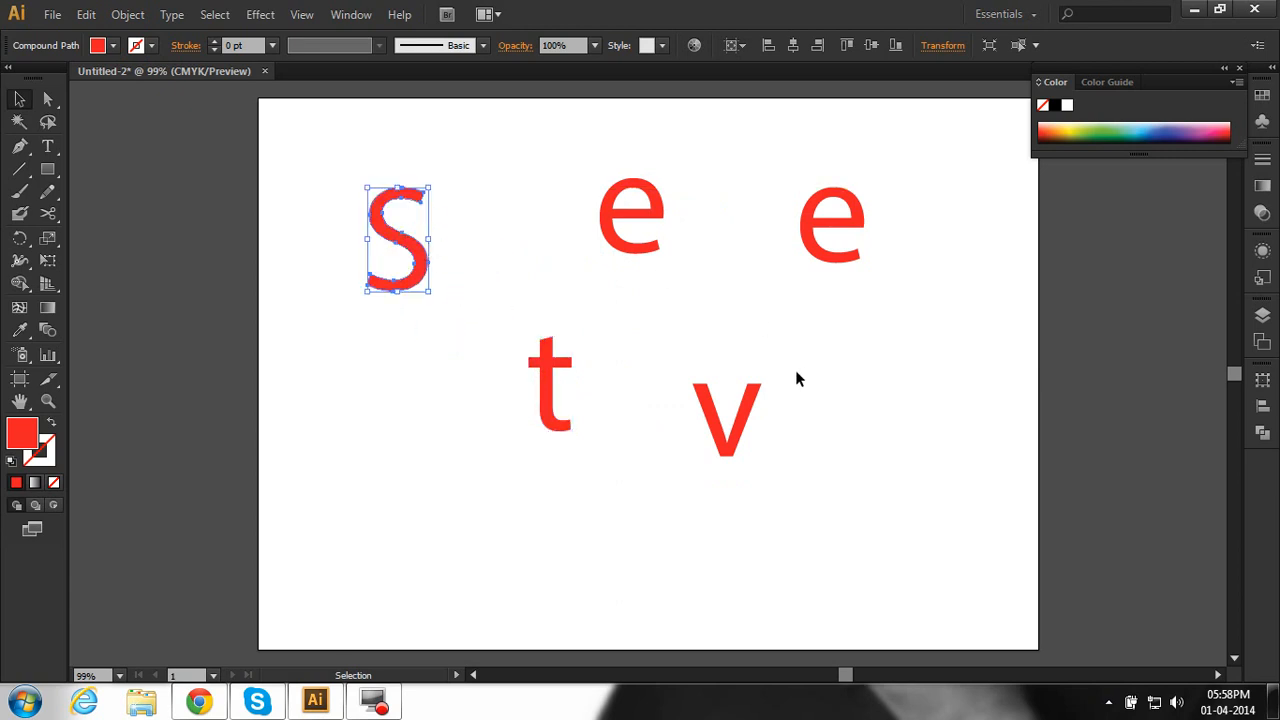
# - Move the lowered t and v up so that all letters form one widely spaced row
pyautogui.moveTo(549, 395); pyautogui.dragTo(494, 233)
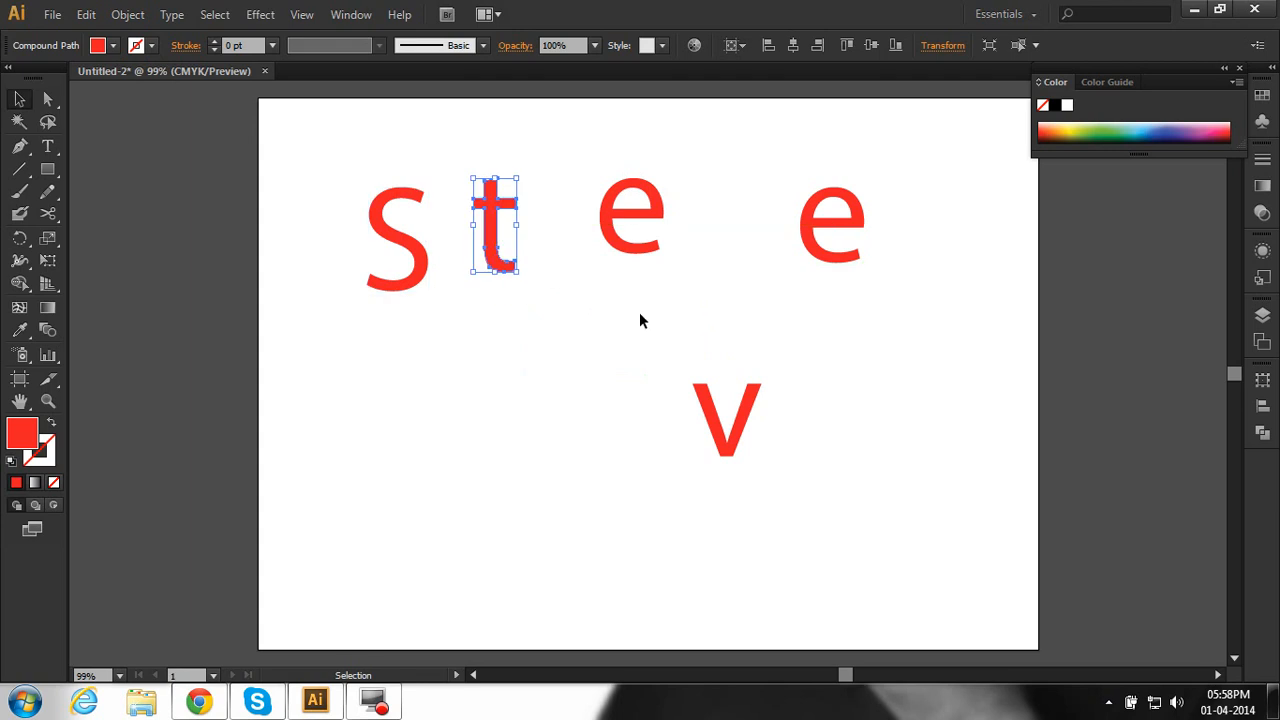
pyautogui.moveTo(730, 430); pyautogui.dragTo(729, 231)
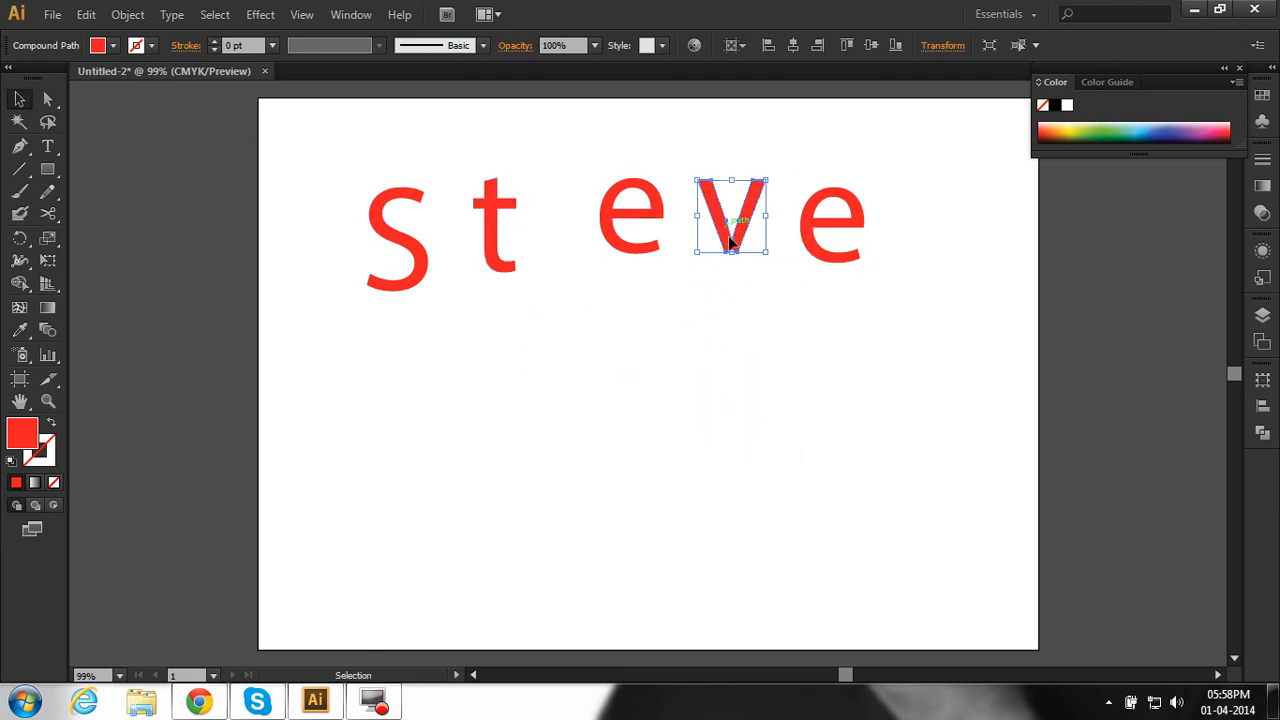
pyautogui.click(731, 423)
# - Undo the individual letter moves and the ungrouping, and deselect the outlined name
pyautogui.press('ctrl')
pyautogui.hotkey('ctrl', 'z')
pyautogui.hotkey('ctrl', 'z')
pyautogui.hotkey('ctrl', 'z')
pyautogui.hotkey('ctrl', 'z')
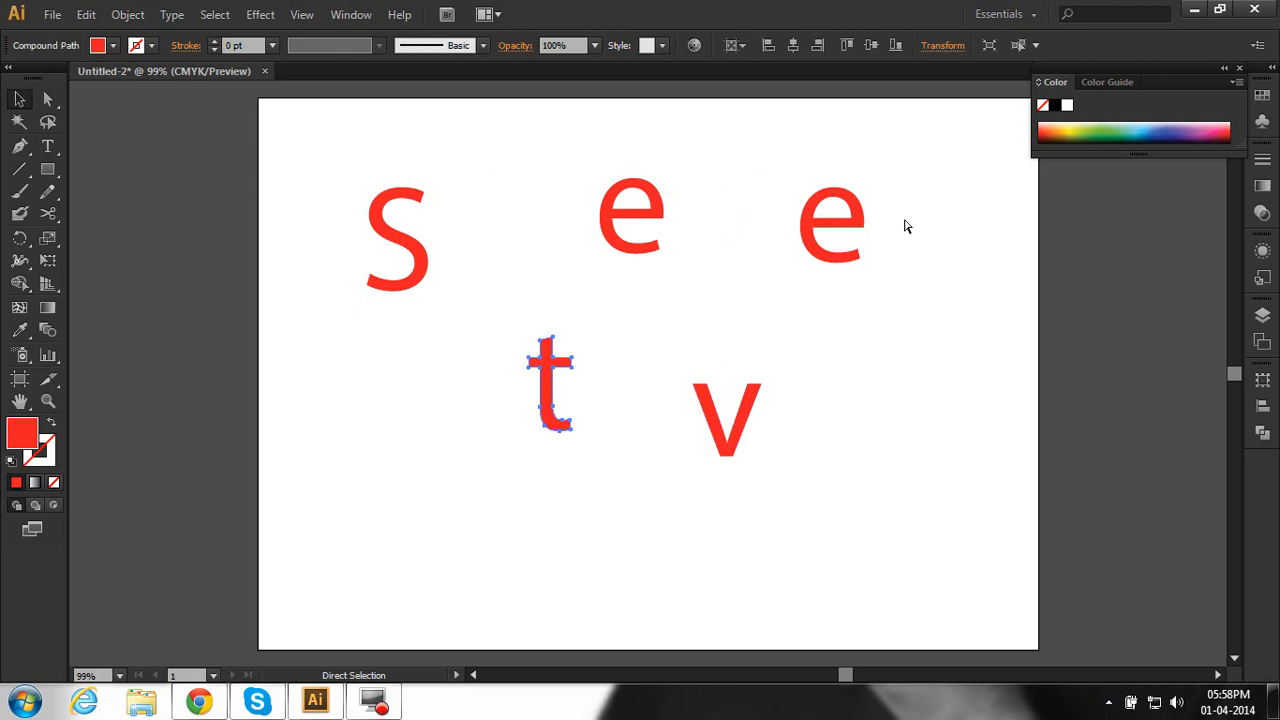
pyautogui.hotkey('ctrl', 'z')
pyautogui.hotkey('ctrl', 'z')
pyautogui.hotkey('ctrl', 'z')
pyautogui.hotkey('ctrl', 'z')
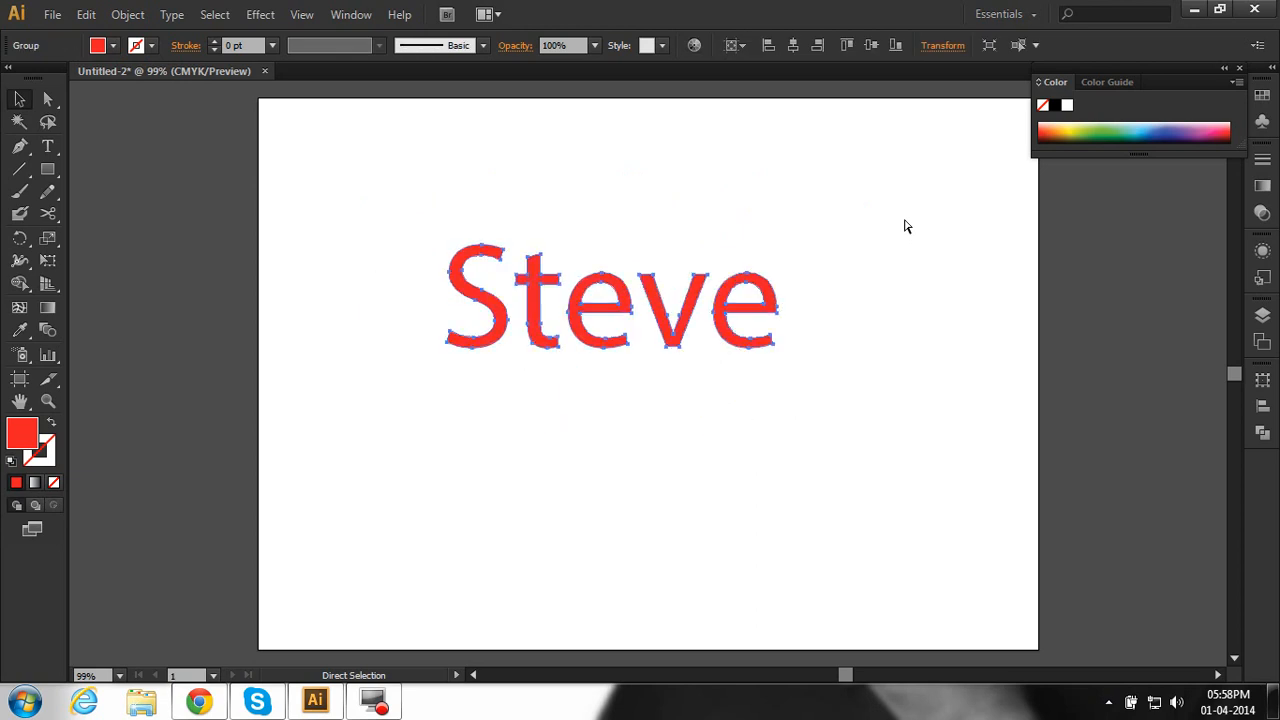
pyautogui.click(884, 336)
# - Choose the Area Type tool for the type slot and draw a rectangle centred below the outlined name
pyautogui.click(47, 146)
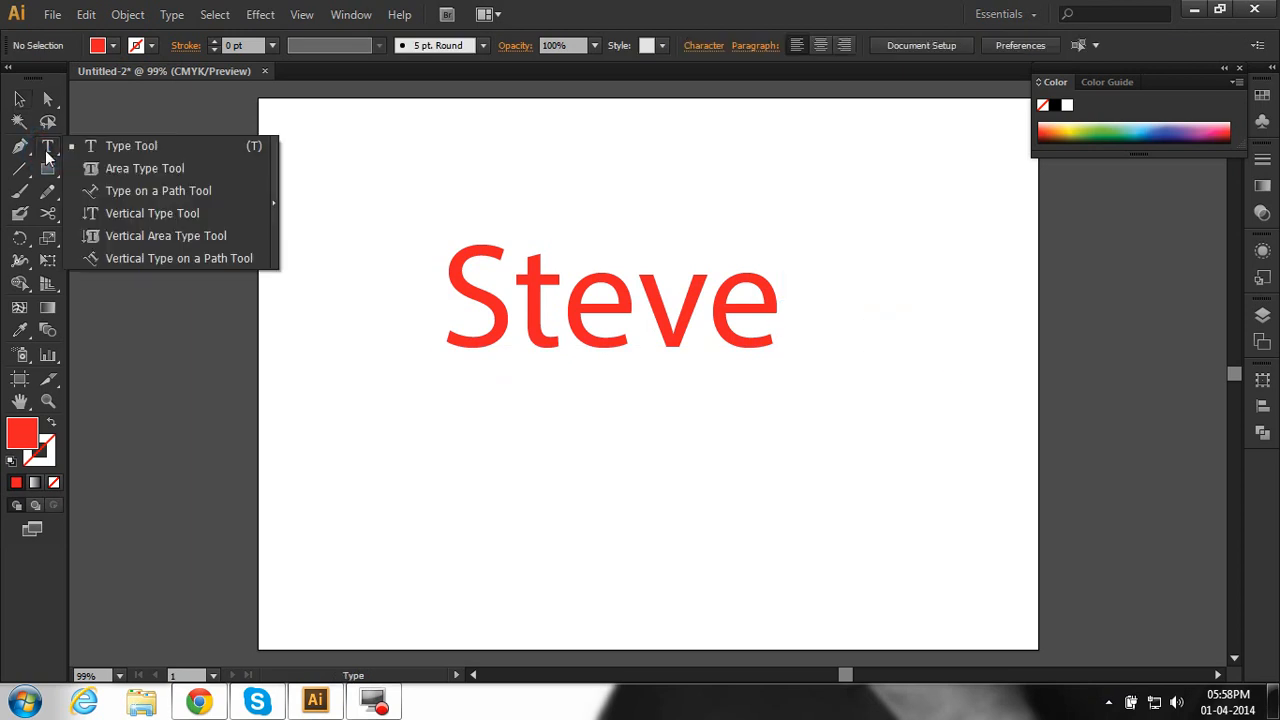
pyautogui.click(112, 172)
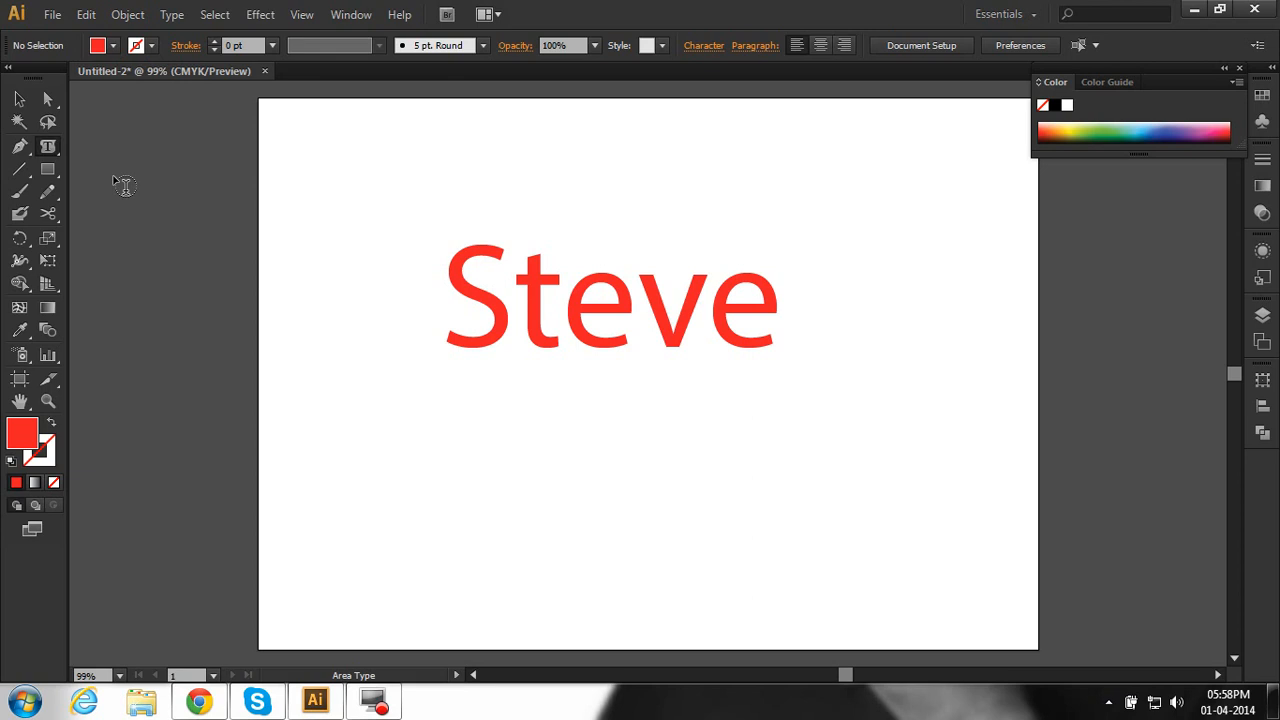
pyautogui.moveTo(47, 169); pyautogui.dragTo(80, 165)
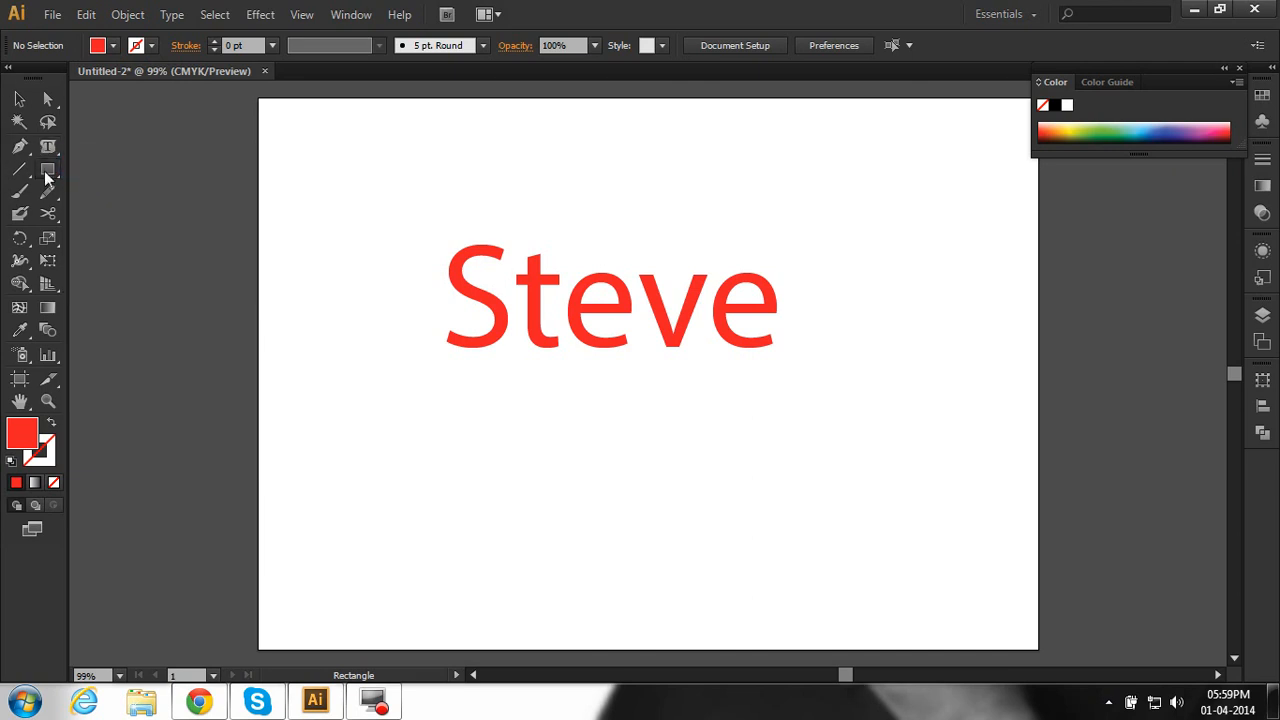
pyautogui.moveTo(508, 398); pyautogui.dragTo(752, 519)
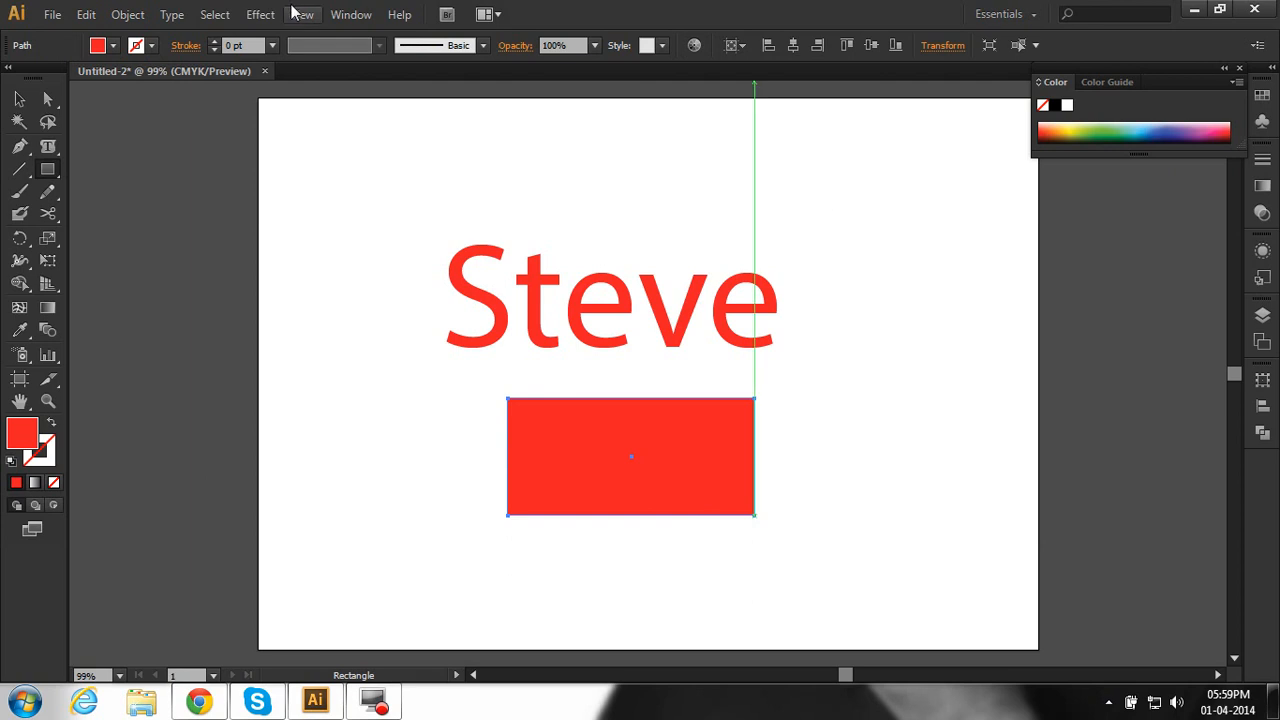
# - Remove the rectangle's fill and give it a black stroke
pyautogui.click(108, 48)
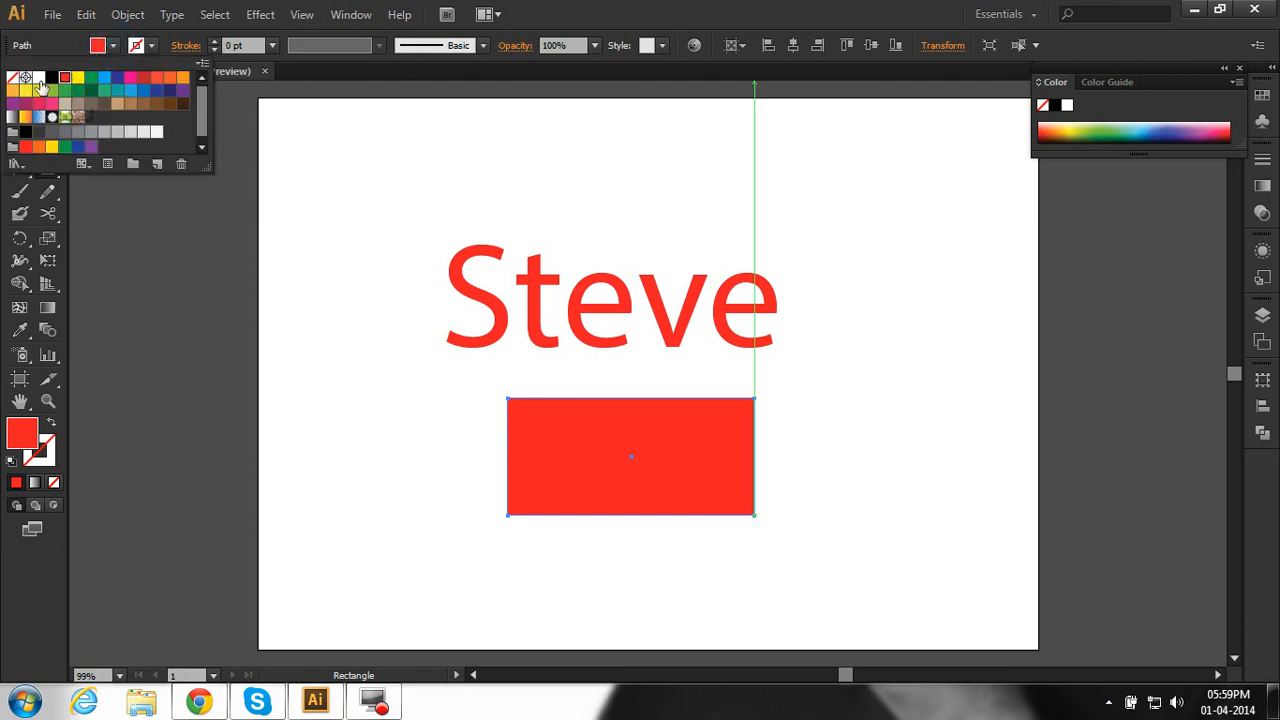
pyautogui.click(13, 78)
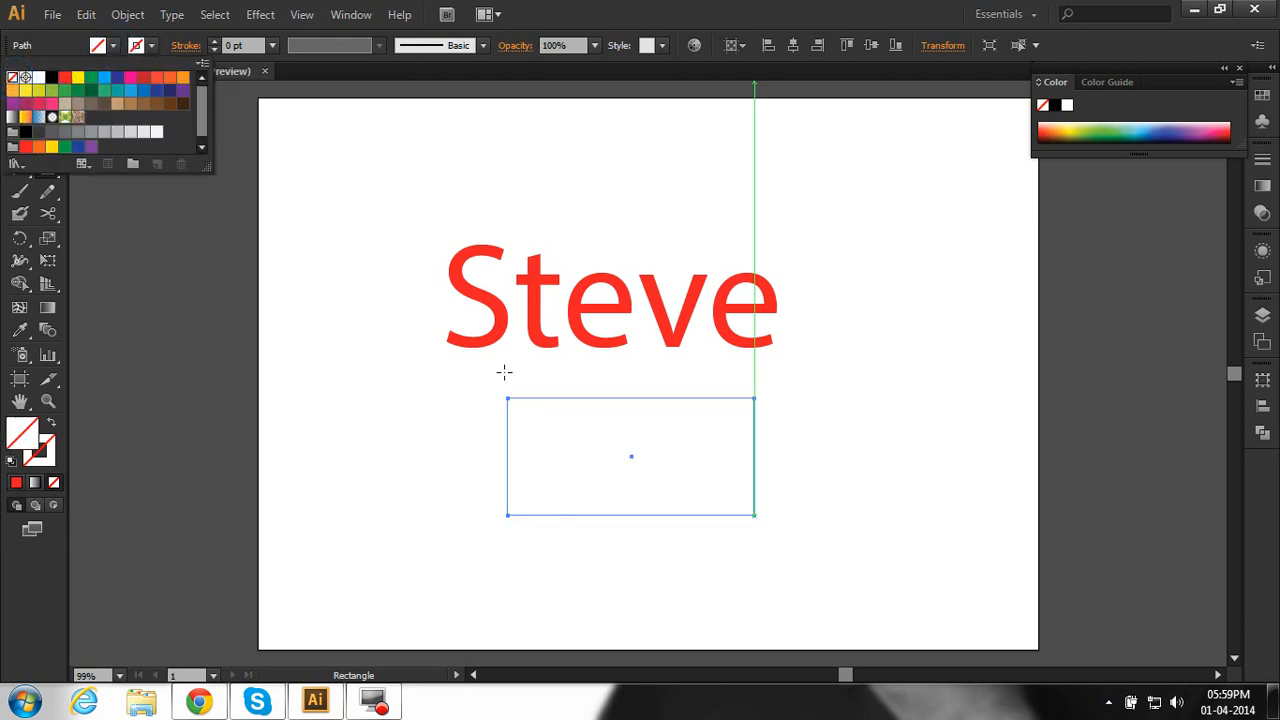
pyautogui.click(440, 369)
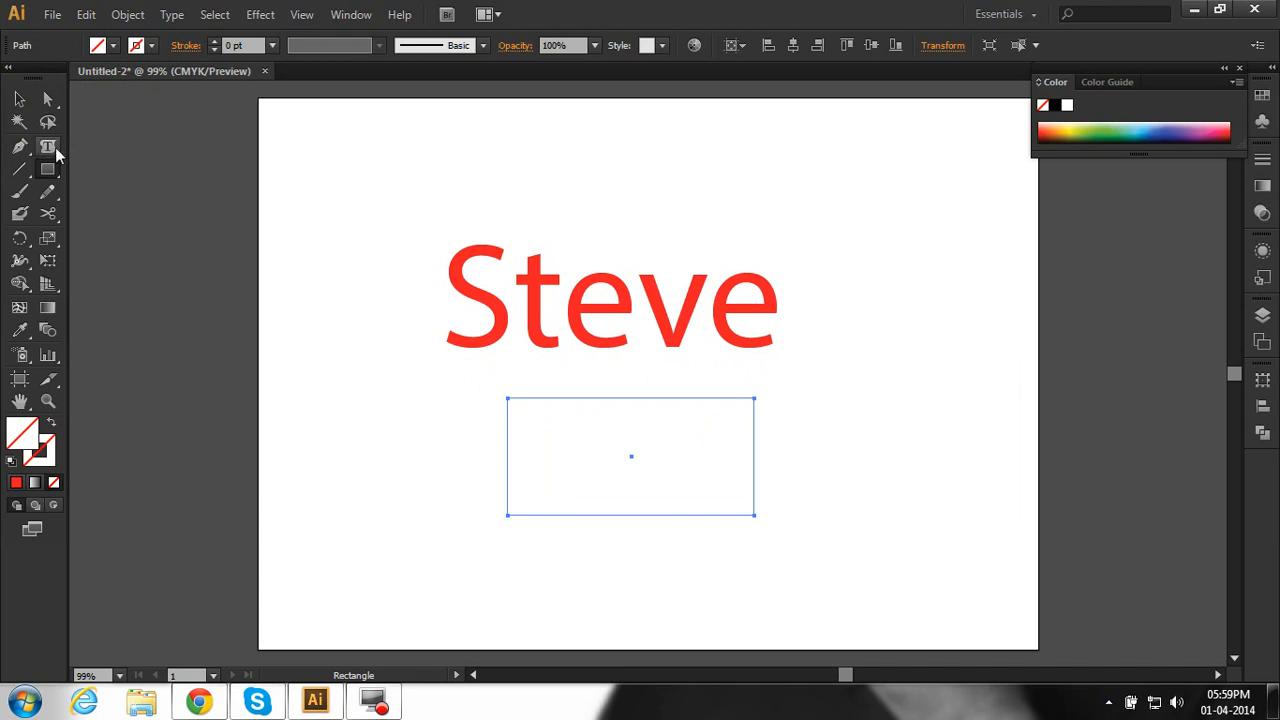
pyautogui.click(151, 45)
pyautogui.click(52, 77)
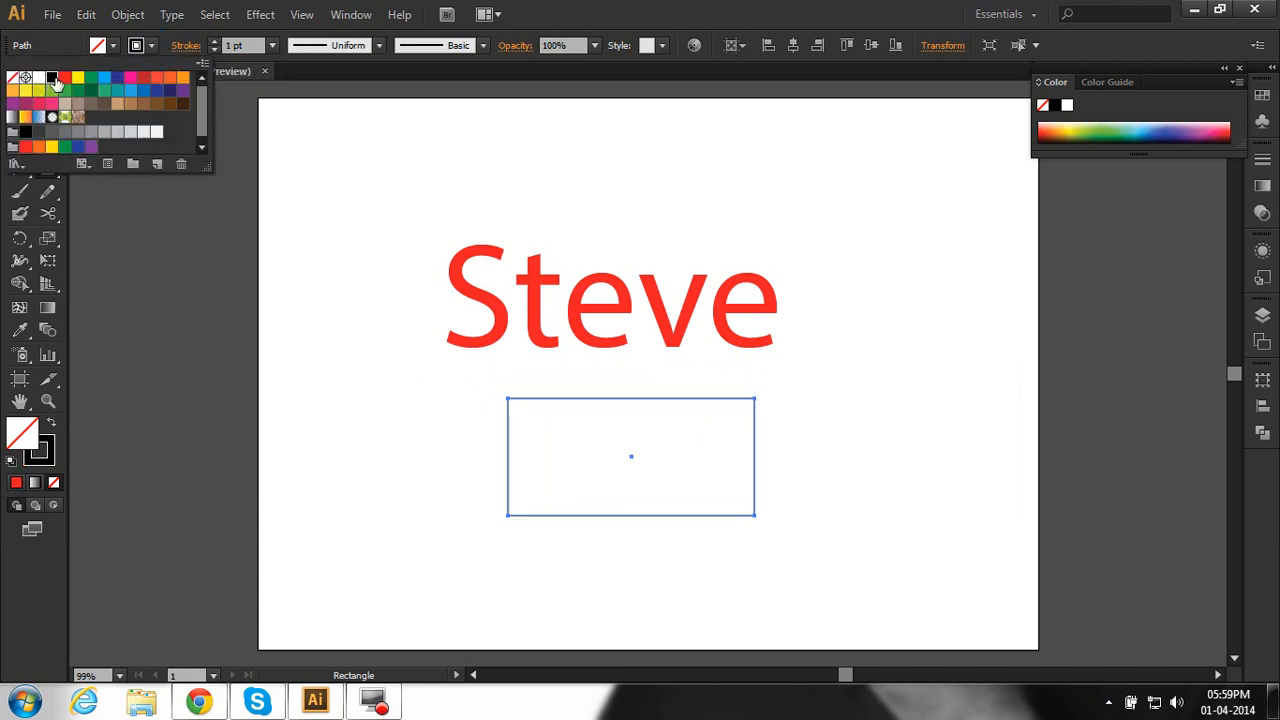
pyautogui.click(332, 185)
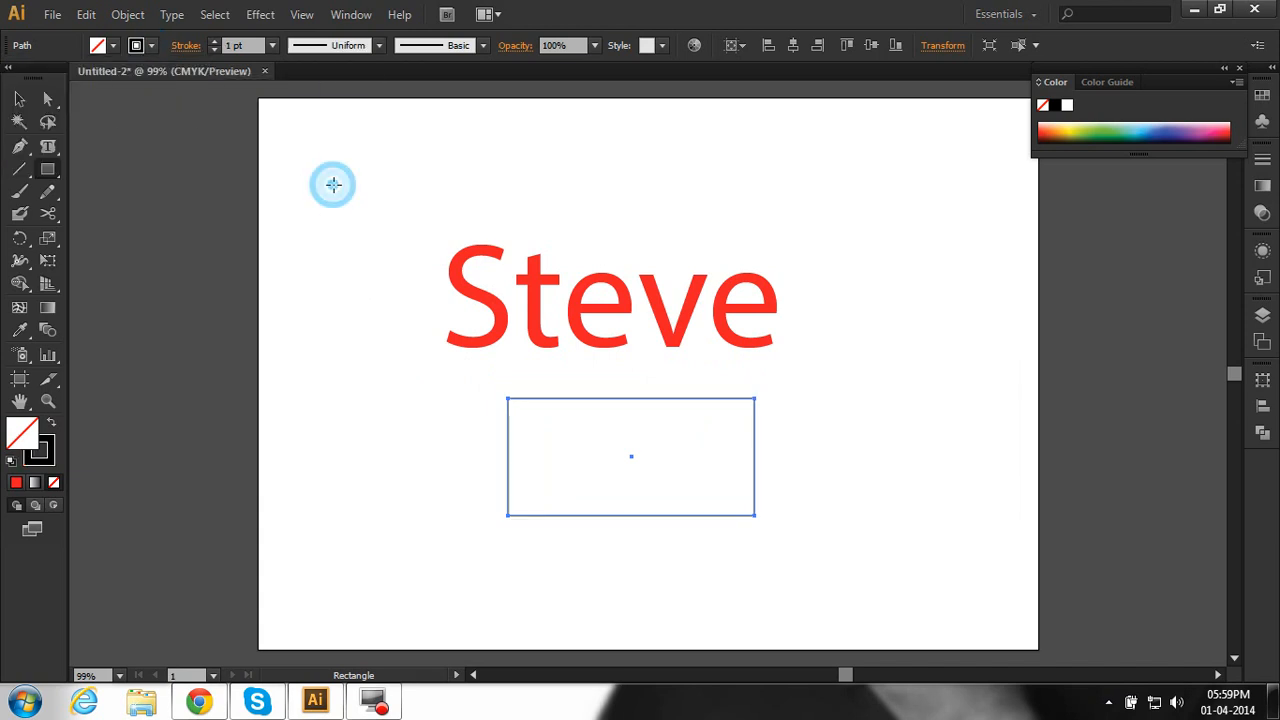
# - Turn the rectangle into an area type frame and enter the name in lowercase inside it
pyautogui.click(52, 150)
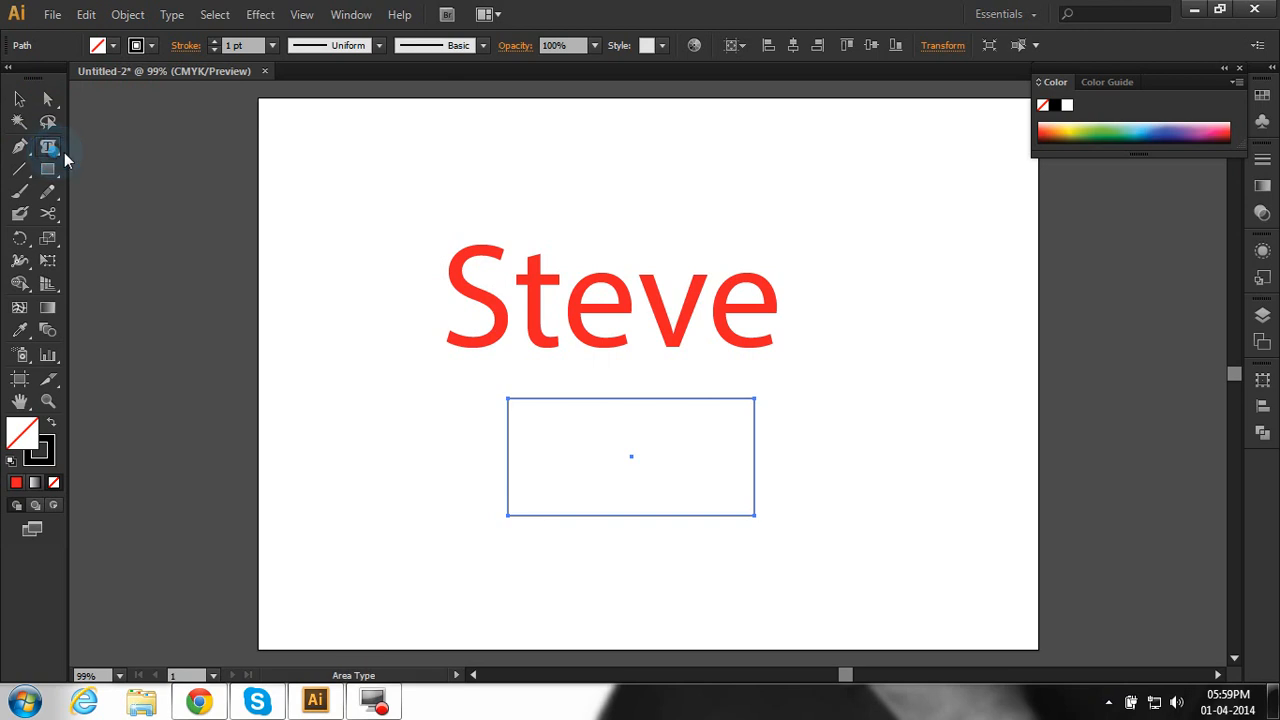
pyautogui.click(508, 402)
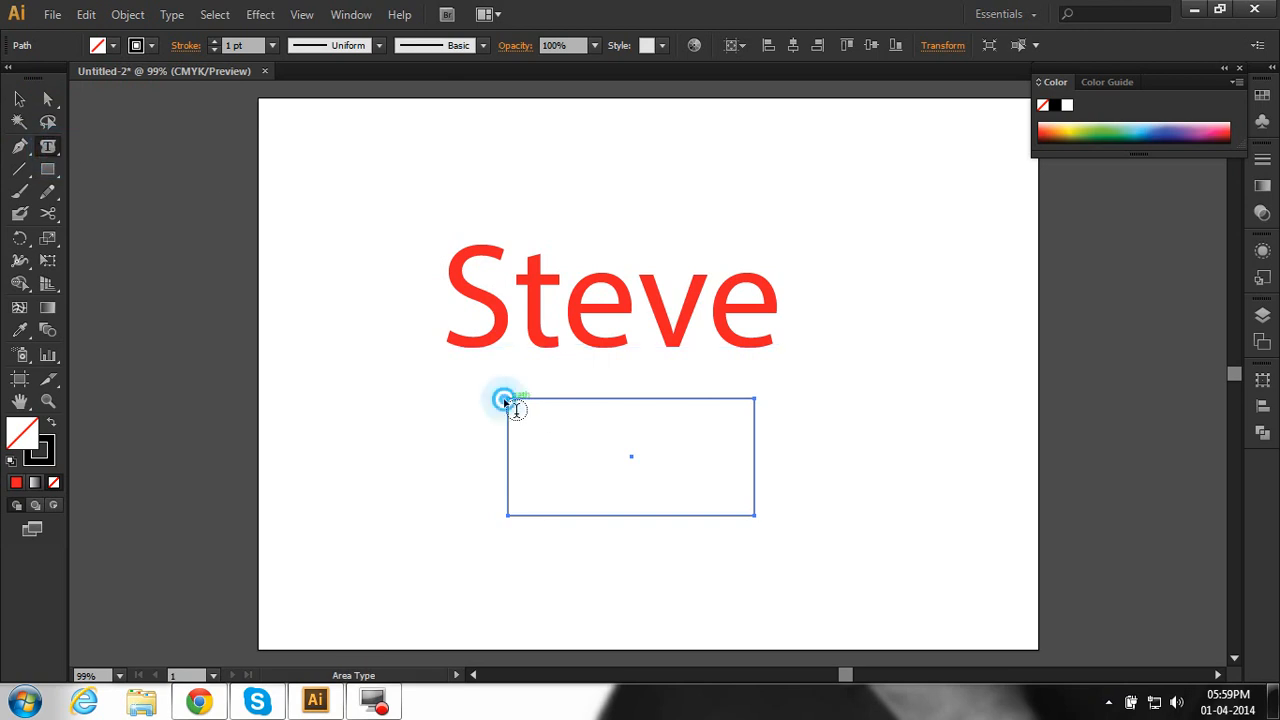
pyautogui.click(48, 147)
pyautogui.click(48, 147)
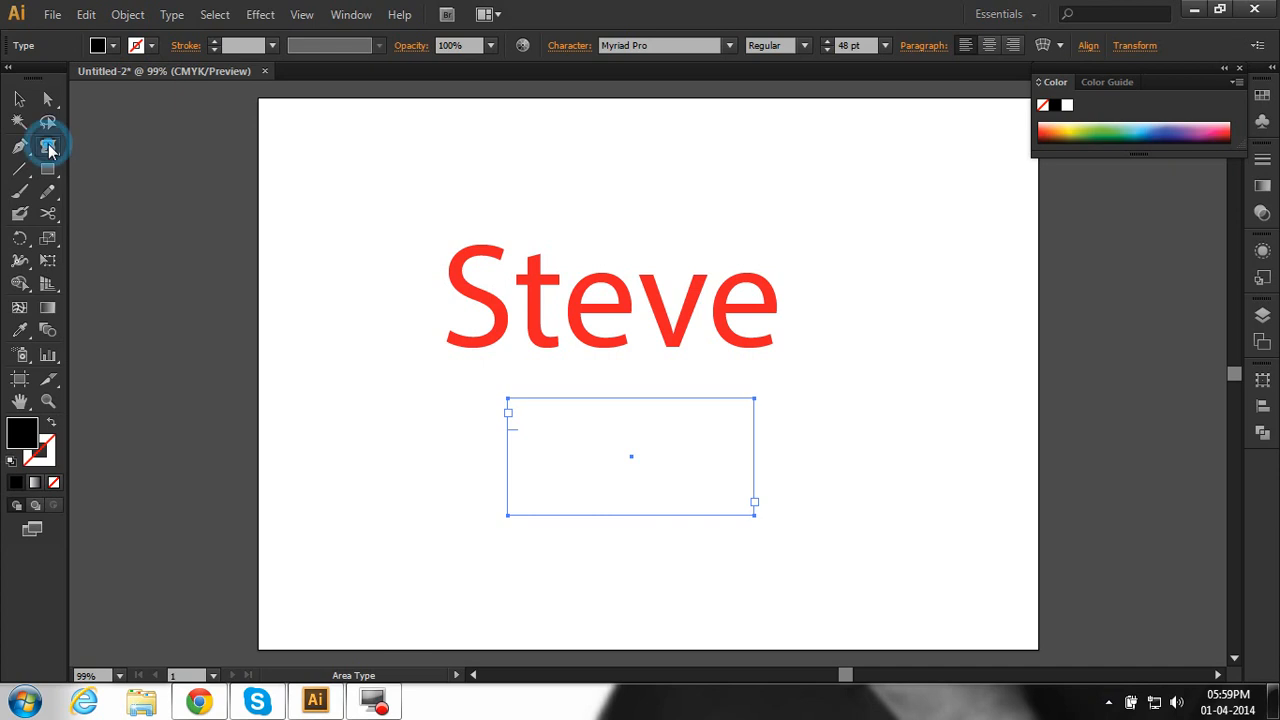
pyautogui.click(510, 403)
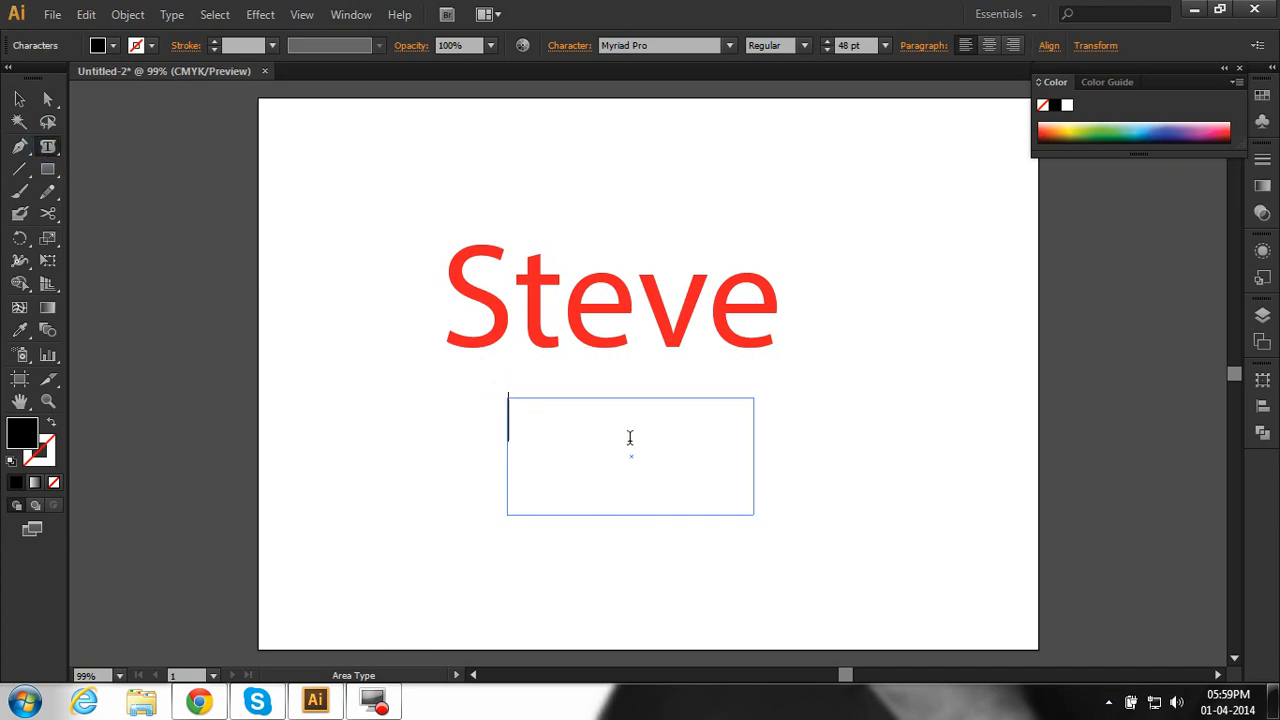
pyautogui.write('steve')
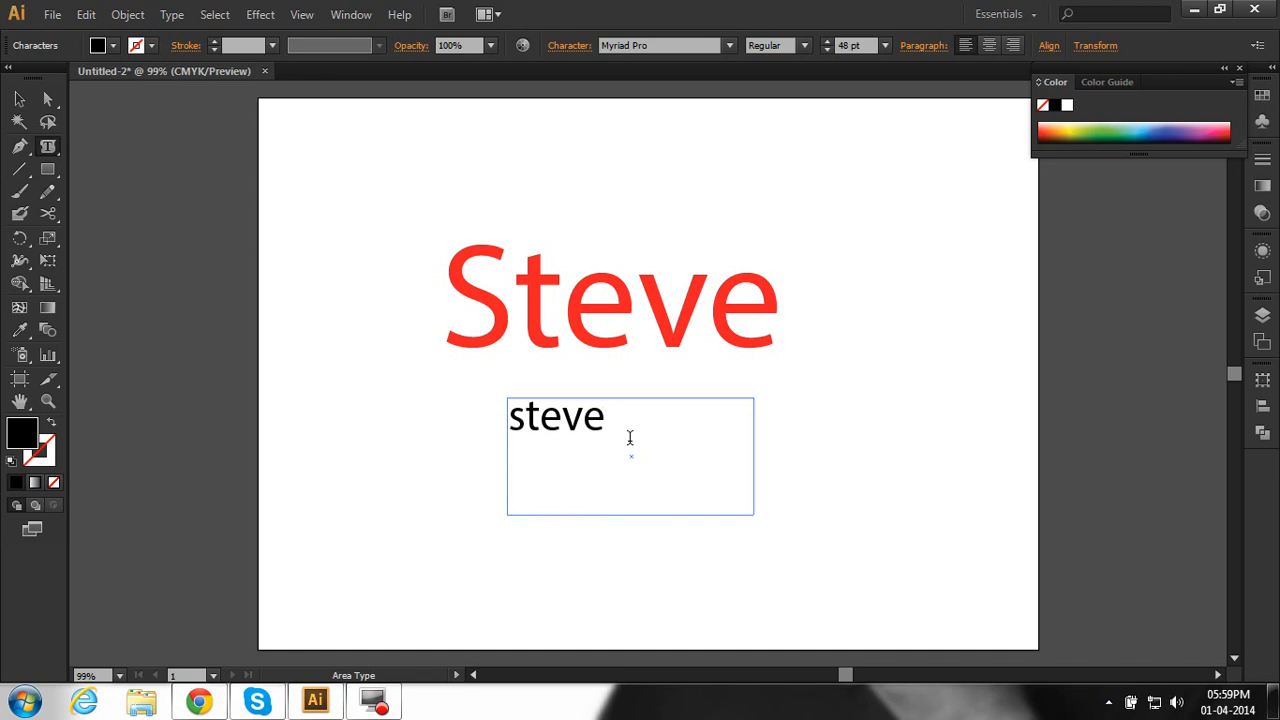
# - Copy the name in the text frame and paste it repeatedly until the text overflows the frame
pyautogui.hotkey('ctrl', 'a')
pyautogui.hotkey('ctrl', 'c')
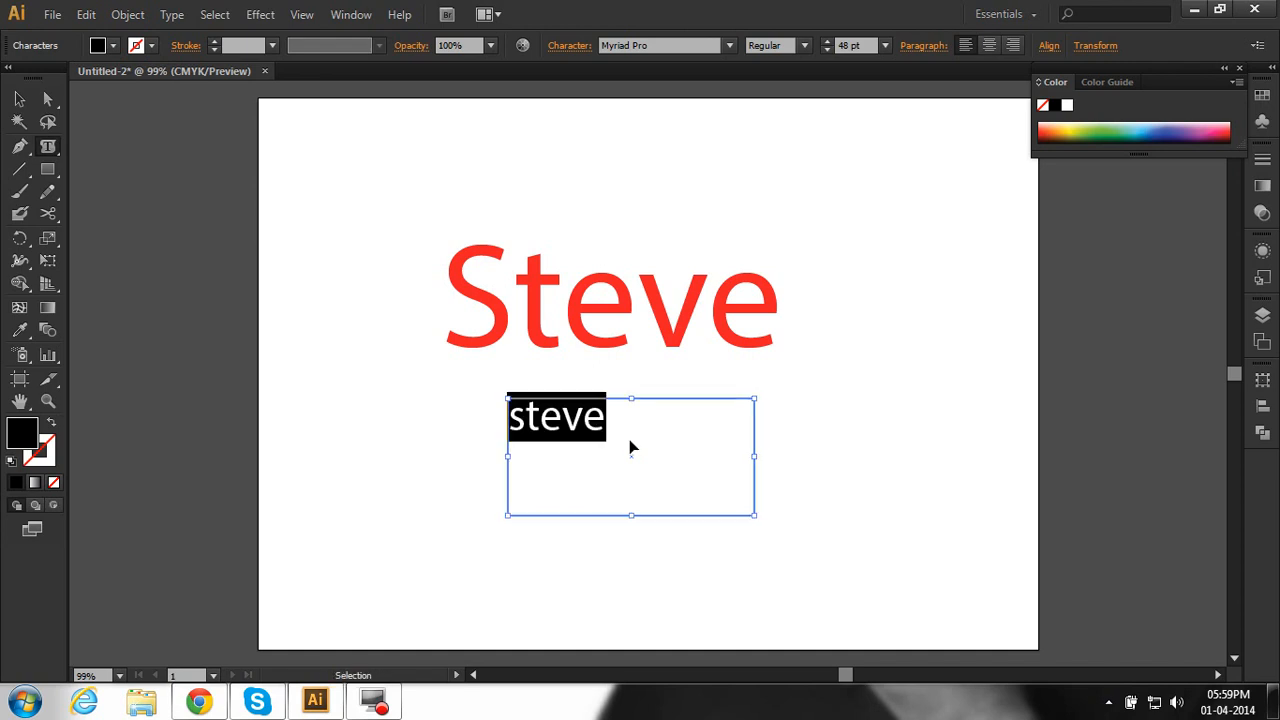
pyautogui.click(630, 437)
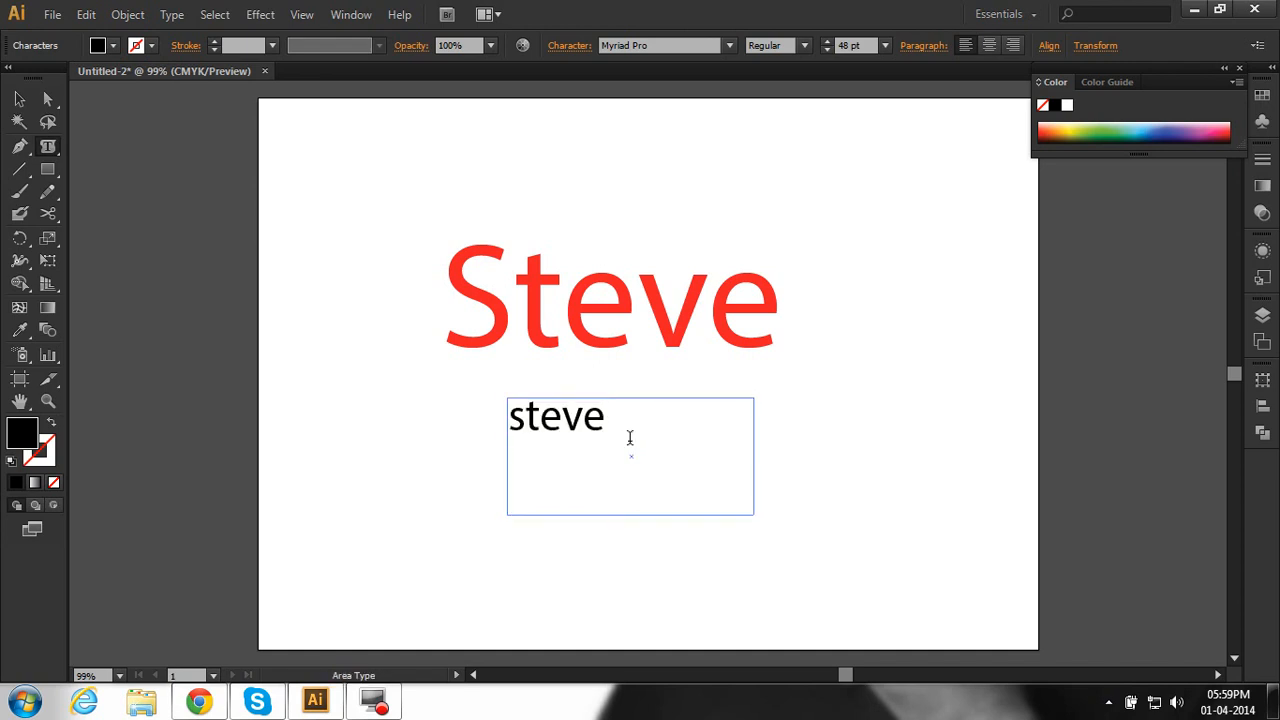
pyautogui.hotkey('ctrl', 'v')
pyautogui.hotkey('ctrl', 'v')
pyautogui.hotkey('ctrl', 'v')
pyautogui.hotkey('ctrl', 'v')
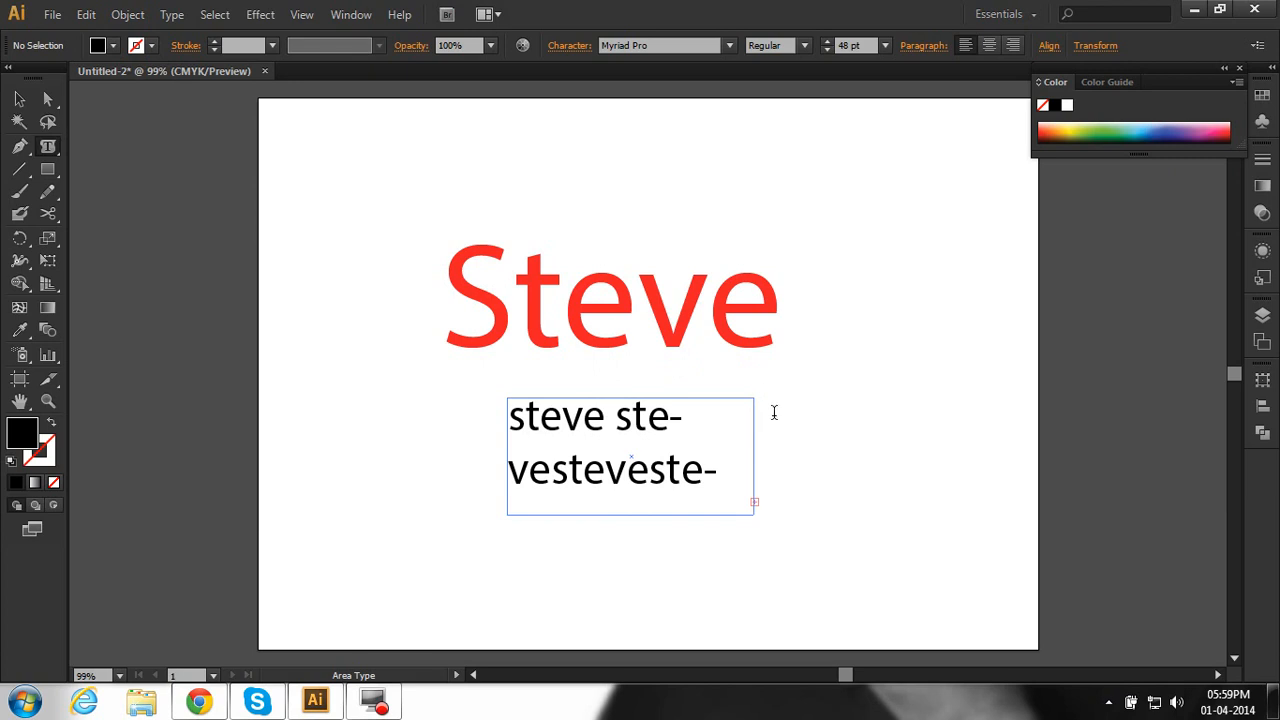
# - Enlarge the area type frame so the overflowing text fits on three lines, and keep it selected
pyautogui.press('ctrl')
pyautogui.moveTo(758, 459); pyautogui.dragTo(871, 455)
pyautogui.click(905, 317)
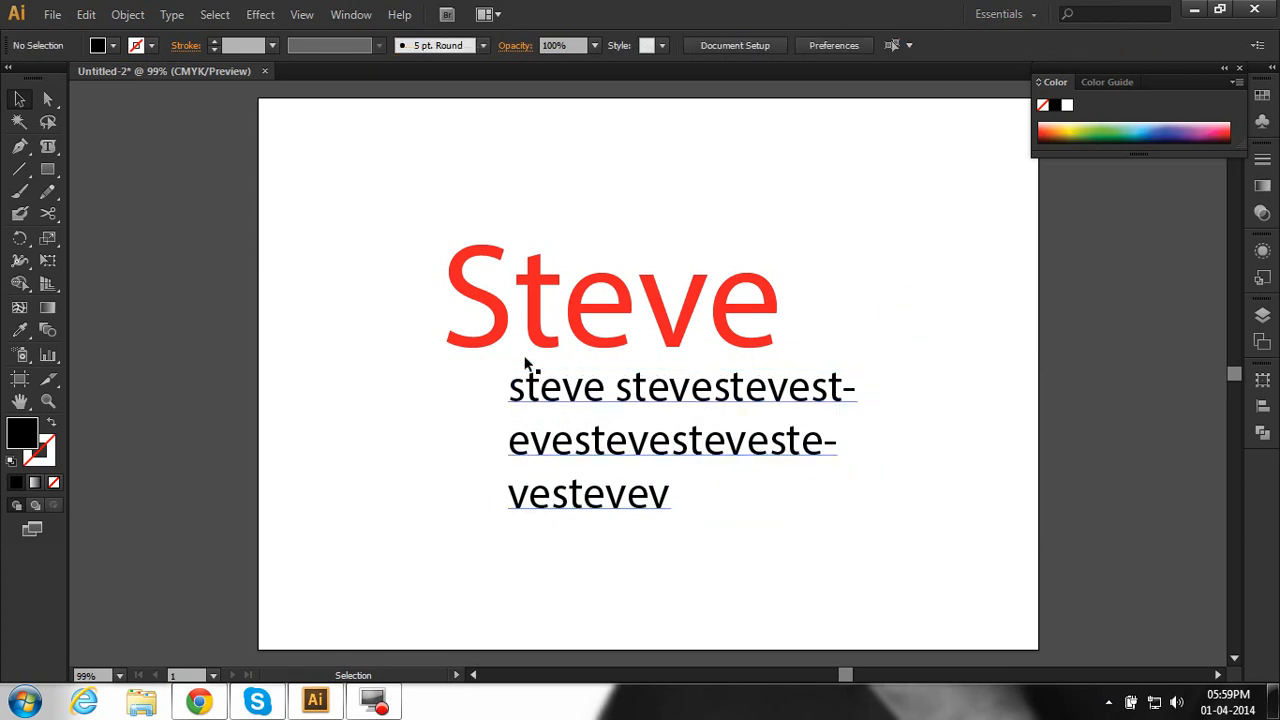
pyautogui.click(540, 393)
# - Choose the Type on a Path tool, and draw a wavy three-point path above the name with the Pen tool
pyautogui.click(47, 146)
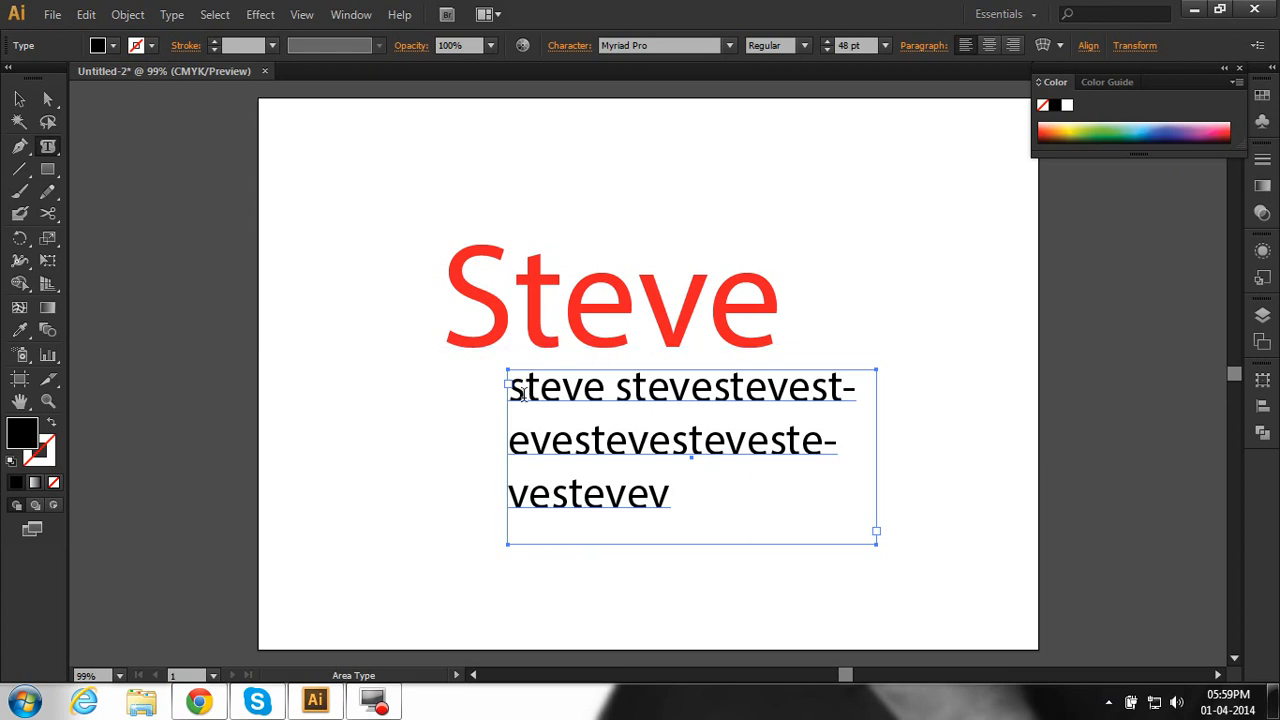
pyautogui.click(47, 148)
pyautogui.click(112, 192)
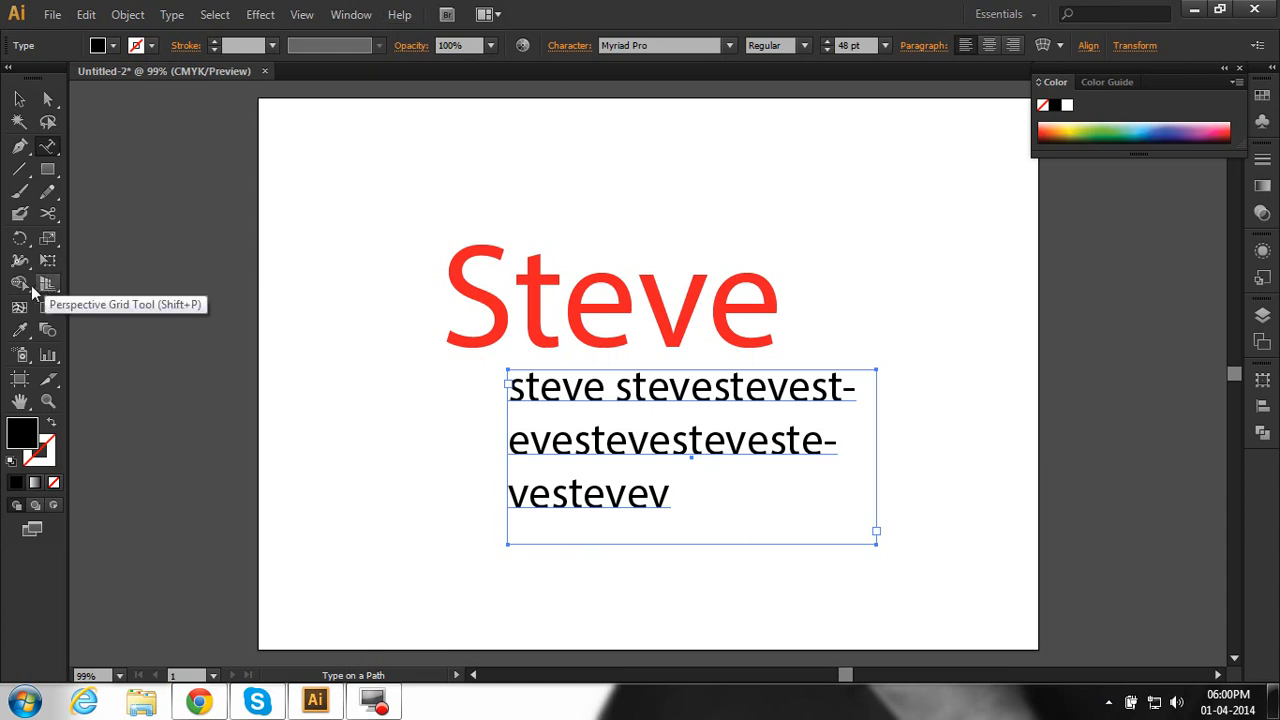
pyautogui.click(19, 146)
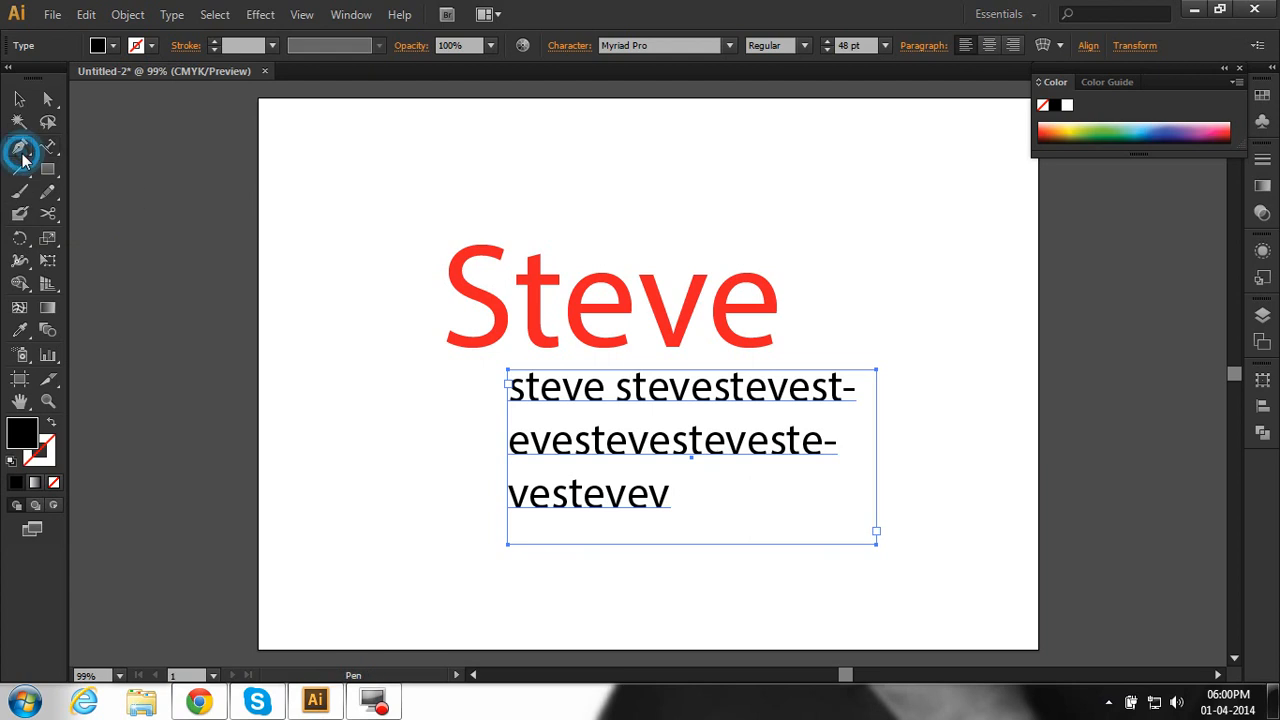
pyautogui.click(302, 235)
pyautogui.moveTo(596, 160)
pyautogui.mouseDown()
pyautogui.moveTo(766, 217)
pyautogui.moveTo(958, 162)
pyautogui.moveTo(982, 131)
pyautogui.mouseUp()
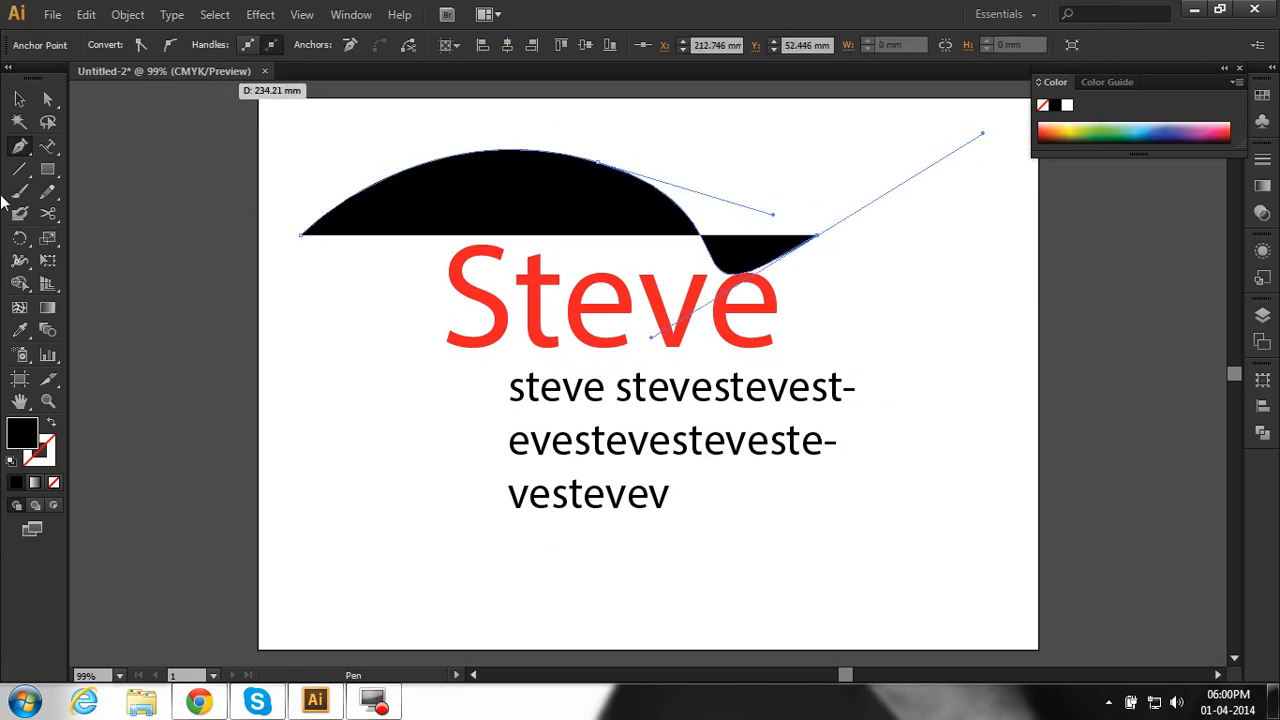
# - Undo the wavy path's curve segments back to its starting anchor point
pyautogui.press('ctrl')
pyautogui.hotkey('ctrl', 'z')
pyautogui.hotkey('ctrl', 'z')
pyautogui.hotkey('ctrl', 'z')
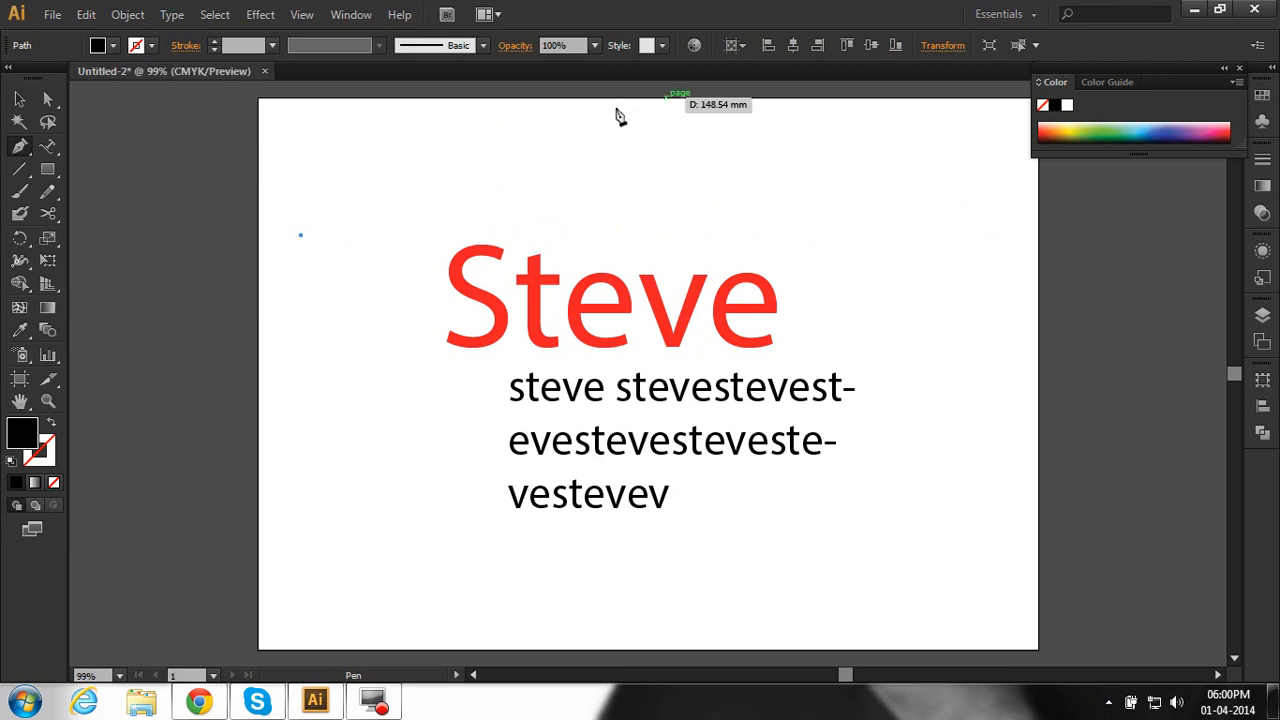
pyautogui.moveTo(494, 192); pyautogui.dragTo(705, 191)
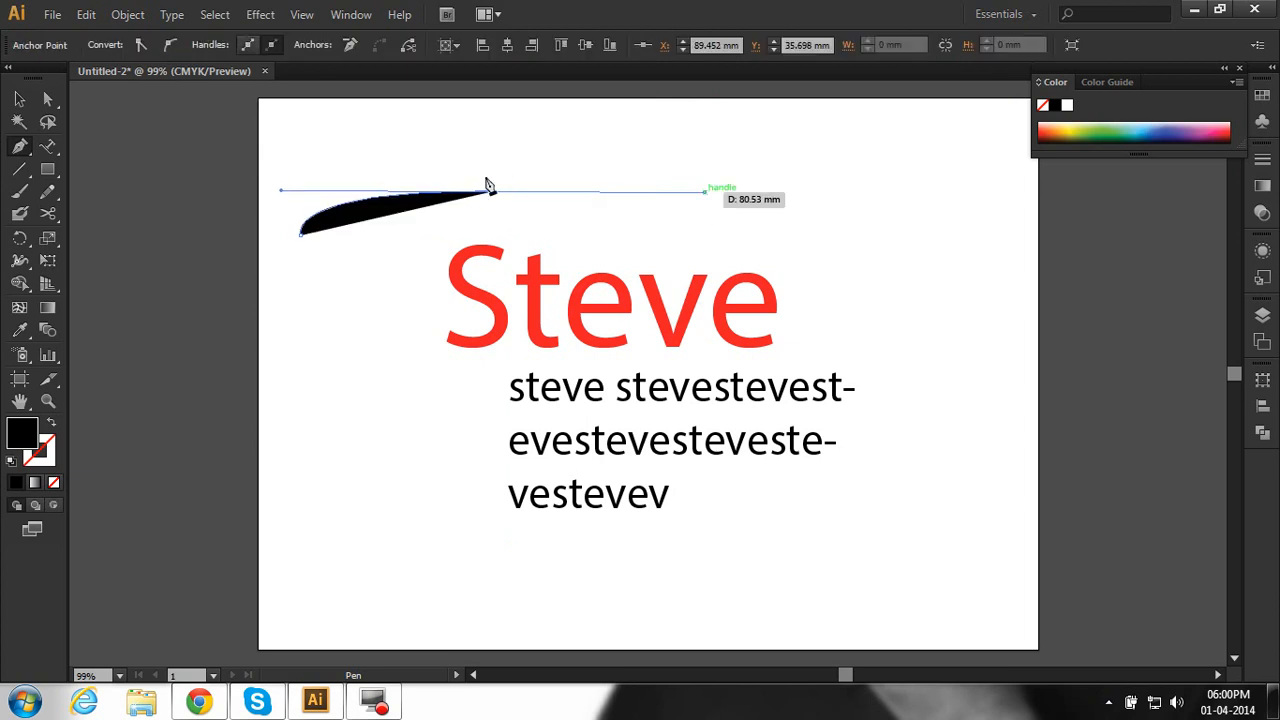
pyautogui.click(250, 45)
pyautogui.moveTo(580, 187); pyautogui.dragTo(813, 205)
pyautogui.hotkey('ctrl', 'z')
pyautogui.hotkey('ctrl', 'z')
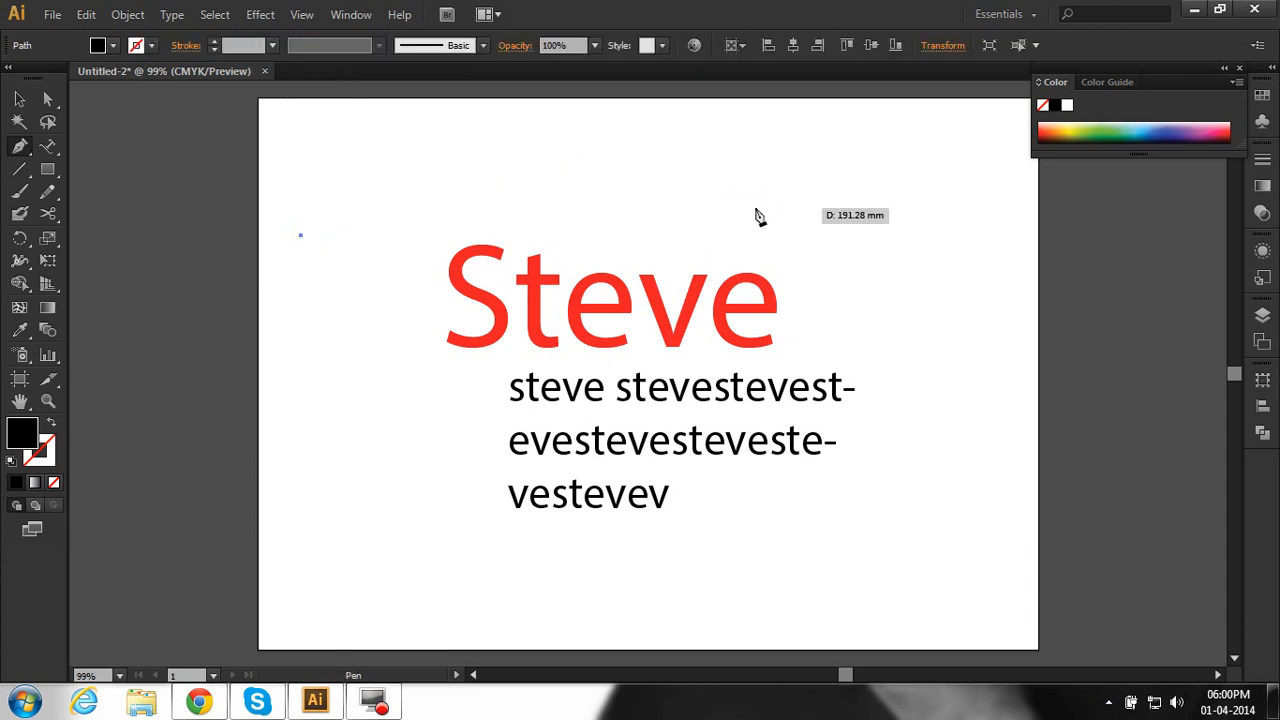
pyautogui.moveTo(346, 211); pyautogui.dragTo(493, 171)
pyautogui.hotkey('ctrl', 'z')
# - Draw a three-point curved path arching above the large name with the Pen tool, remove its fill, and deselect it
pyautogui.moveTo(608, 163); pyautogui.dragTo(973, 201)
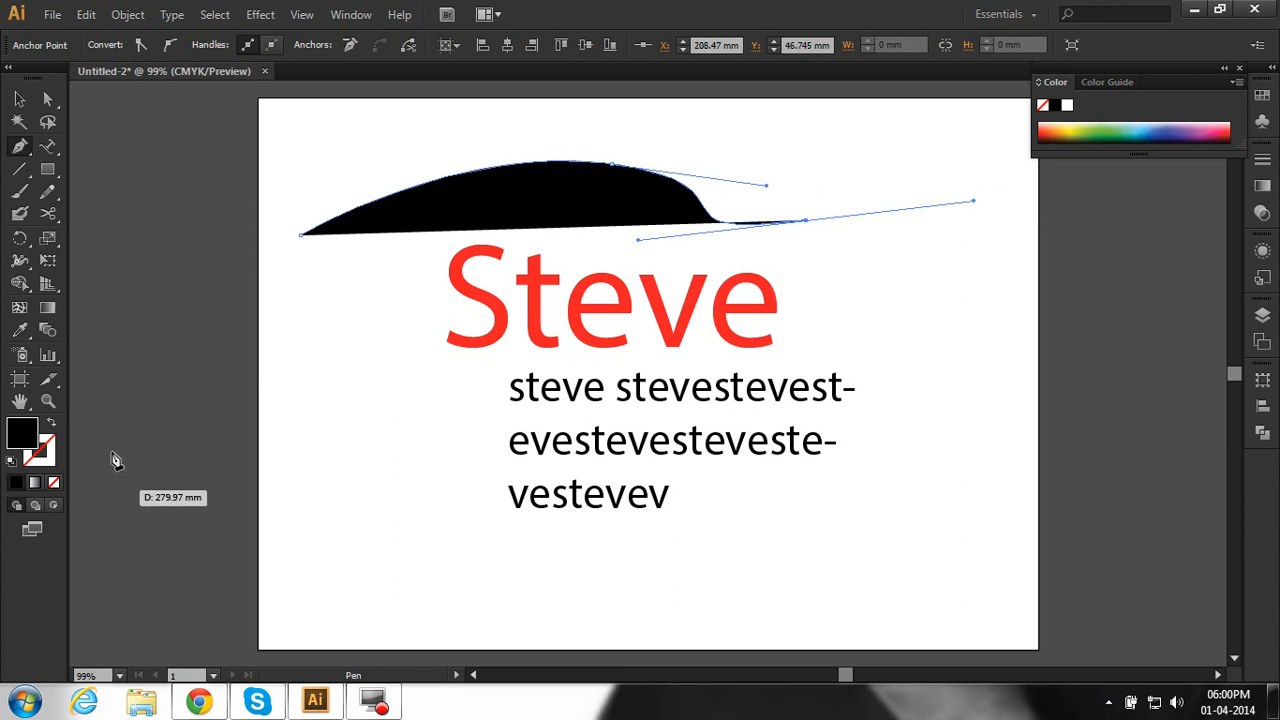
pyautogui.click(55, 484)
pyautogui.press('v')
pyautogui.click(888, 248)
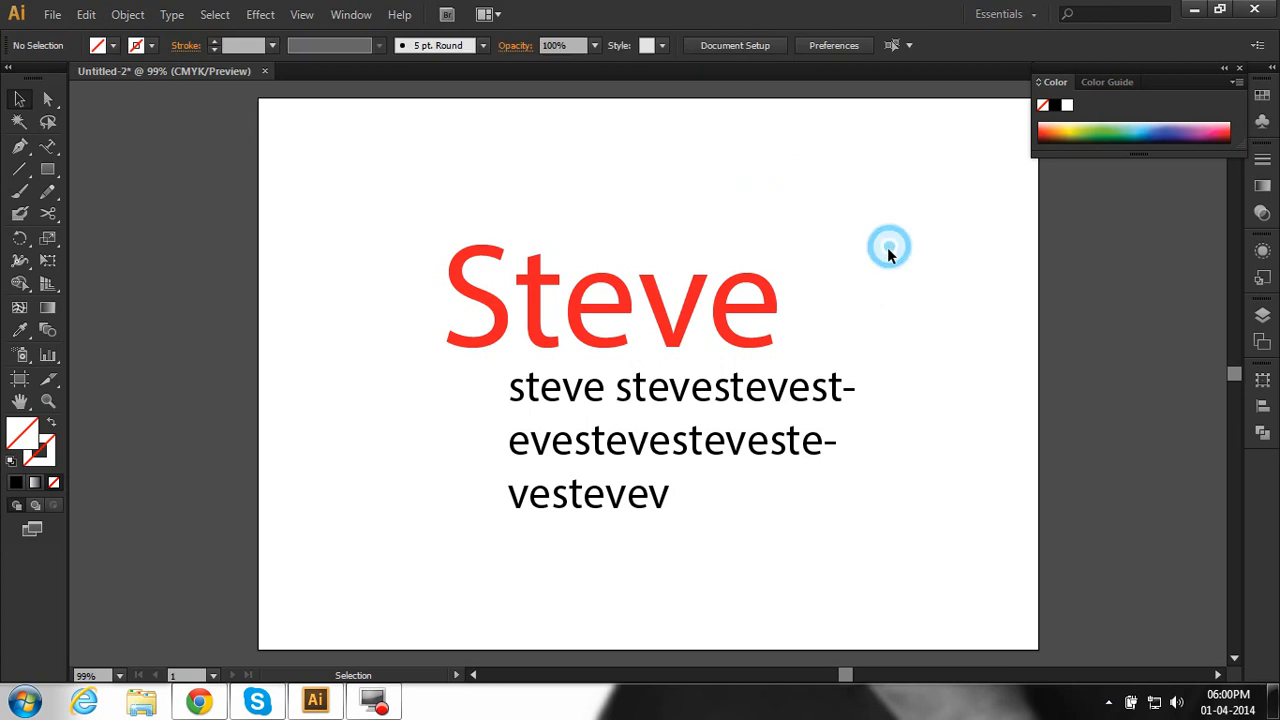
# - Select the invisible curved path above the name, give it a 1 pt black stroke, and deselect it
pyautogui.click(669, 163)
pyautogui.click(674, 186)
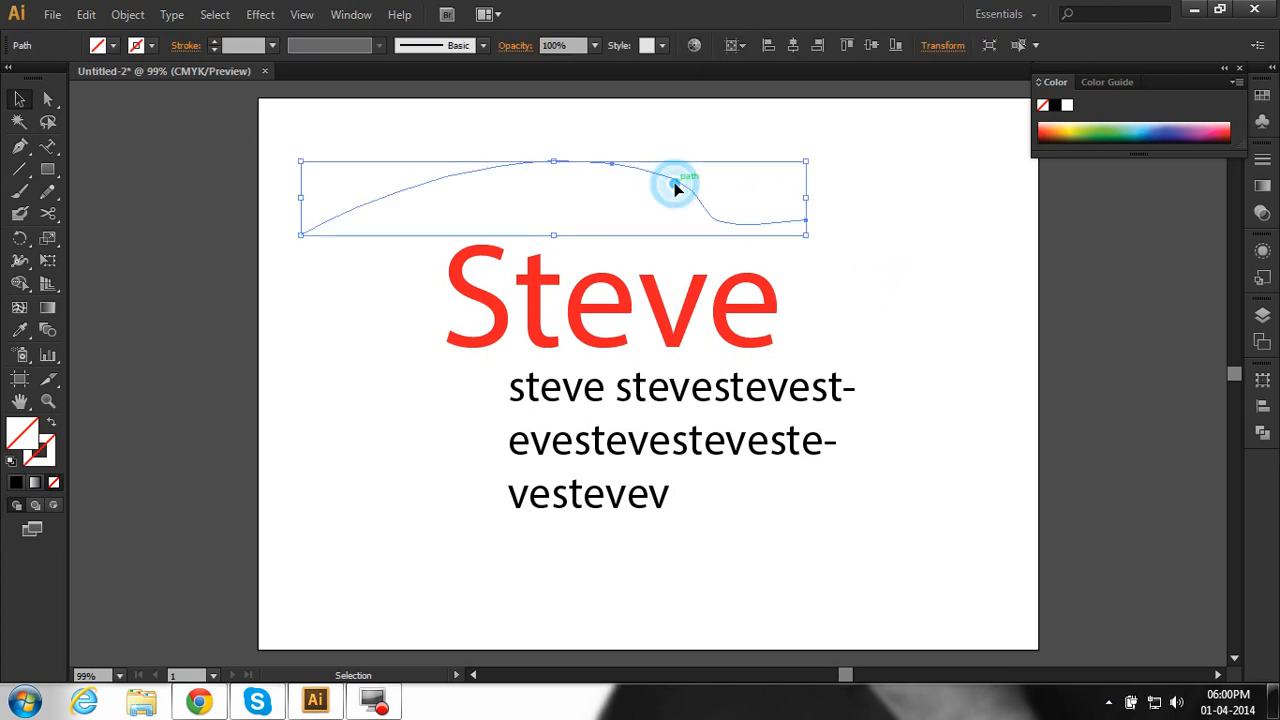
pyautogui.click(45, 453)
pyautogui.click(16, 482)
pyautogui.click(320, 380)
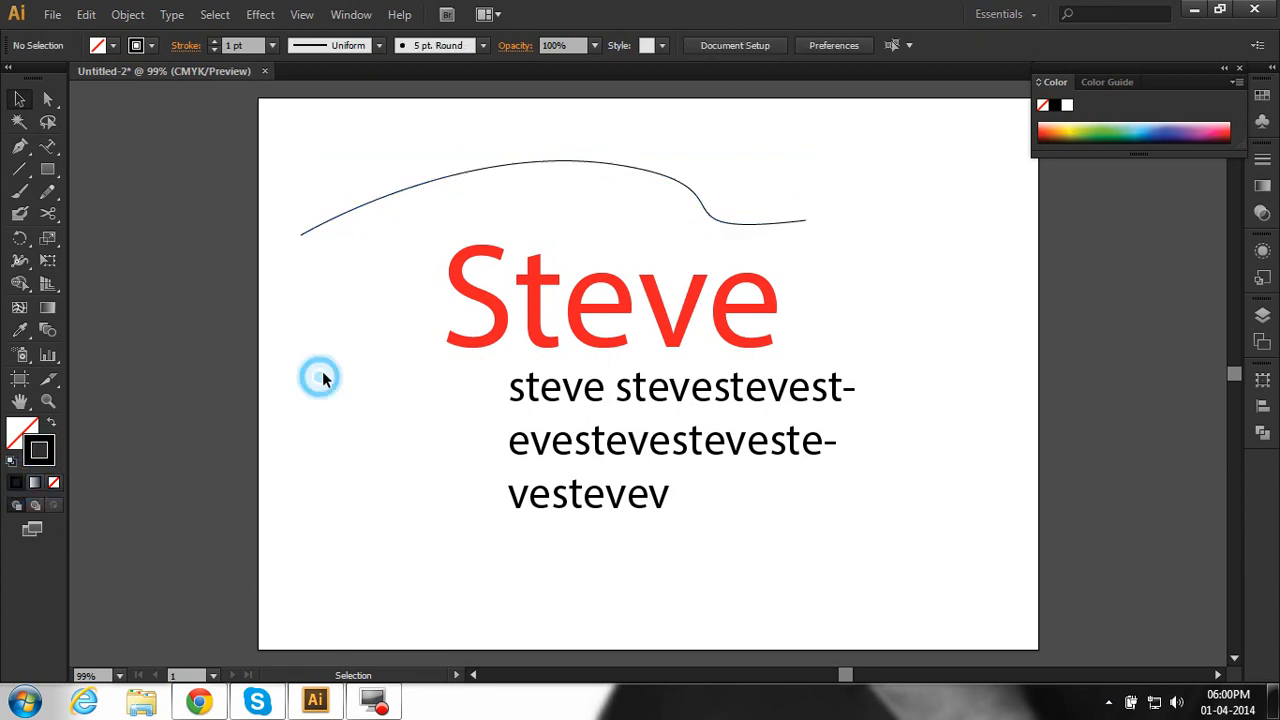
# - Start text at the beginning of the curved path with the Type on a Path tool and enter the name in lowercase
pyautogui.click(53, 149)
pyautogui.click(53, 150)
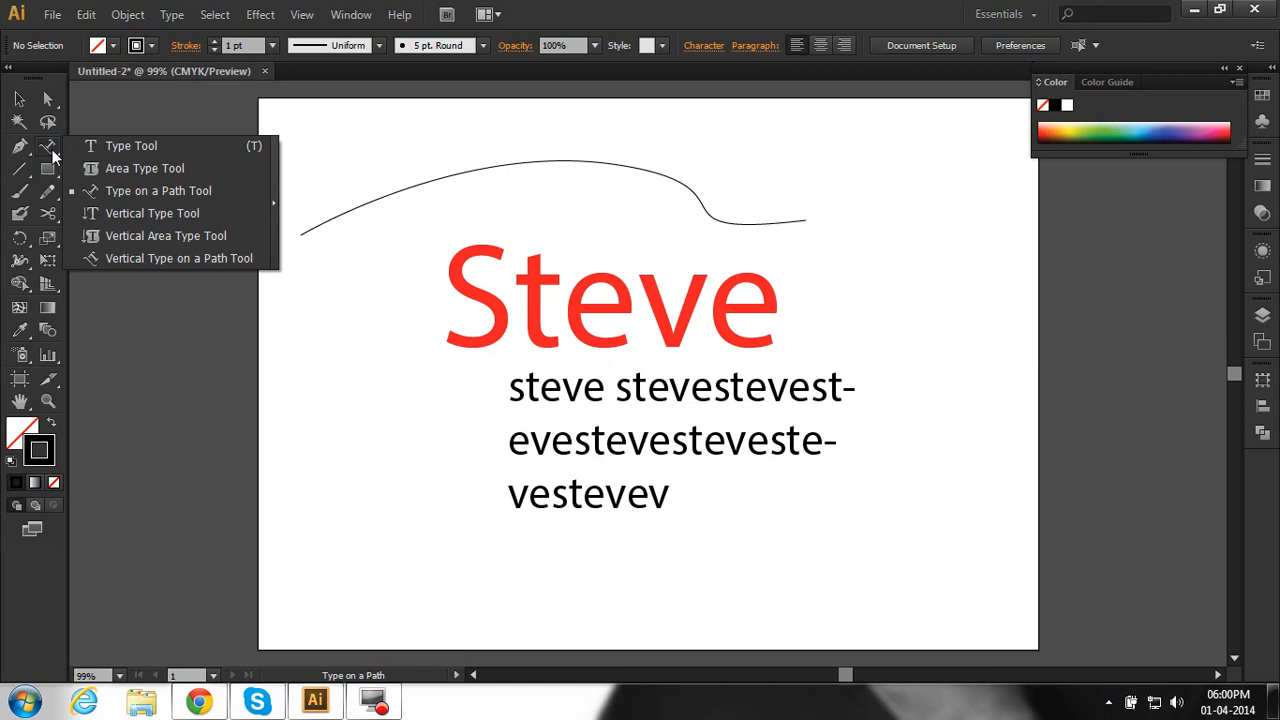
pyautogui.click(115, 192)
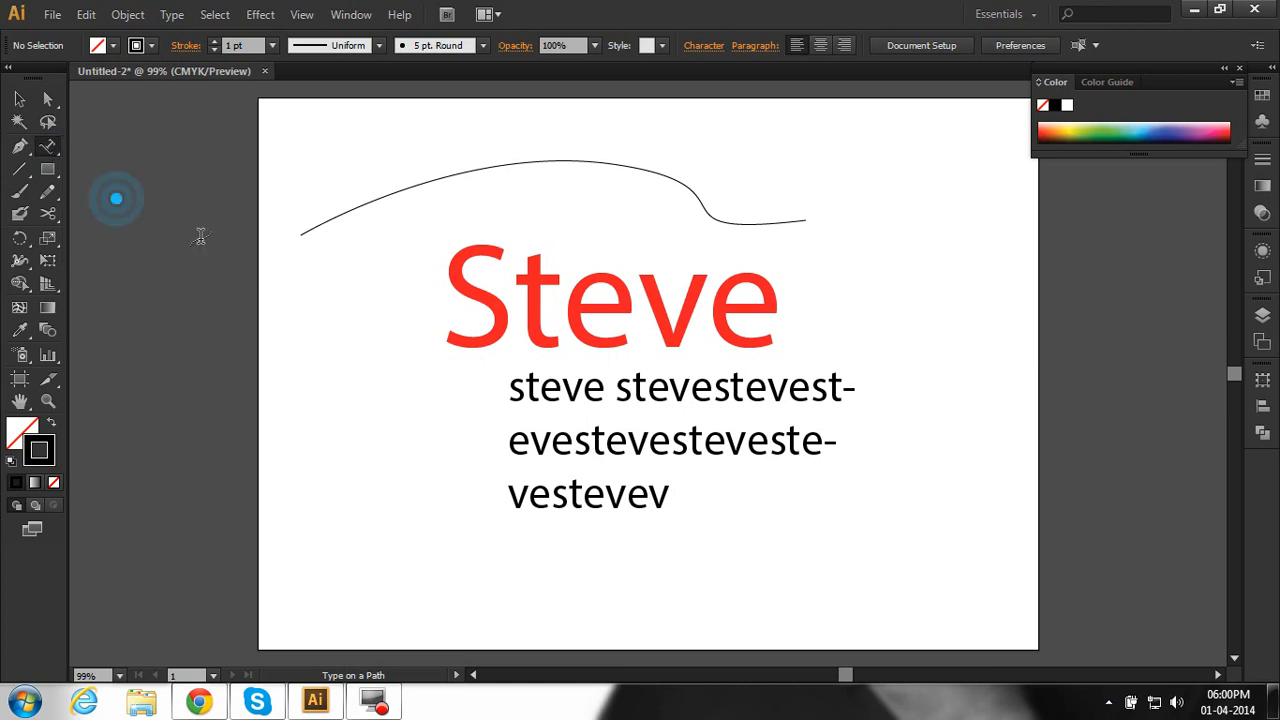
pyautogui.click(306, 230)
pyautogui.write('styev')
pyautogui.press('BackSpace')
pyautogui.press('BackSpace')
pyautogui.press('BackSpace')
pyautogui.write('eve')
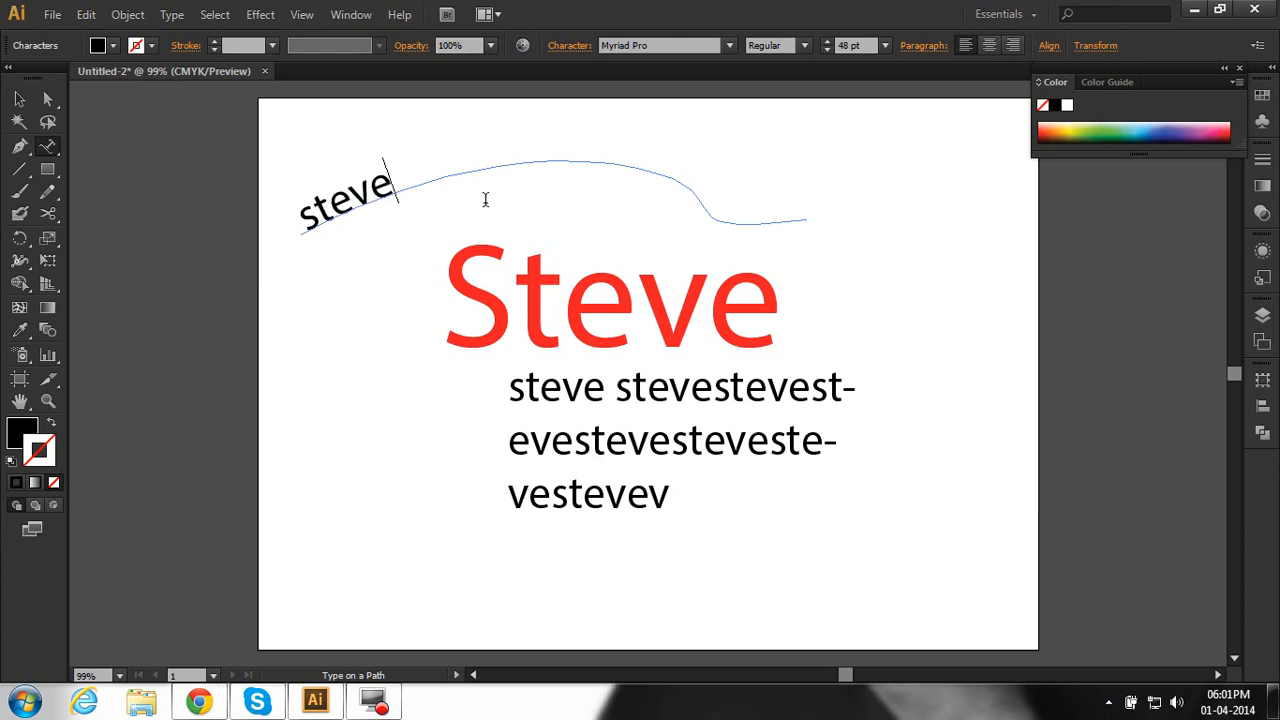
# - Repeat the name four more times along the curve, separated by spaces, and stretch the path text wider
pyautogui.write(' steve s')
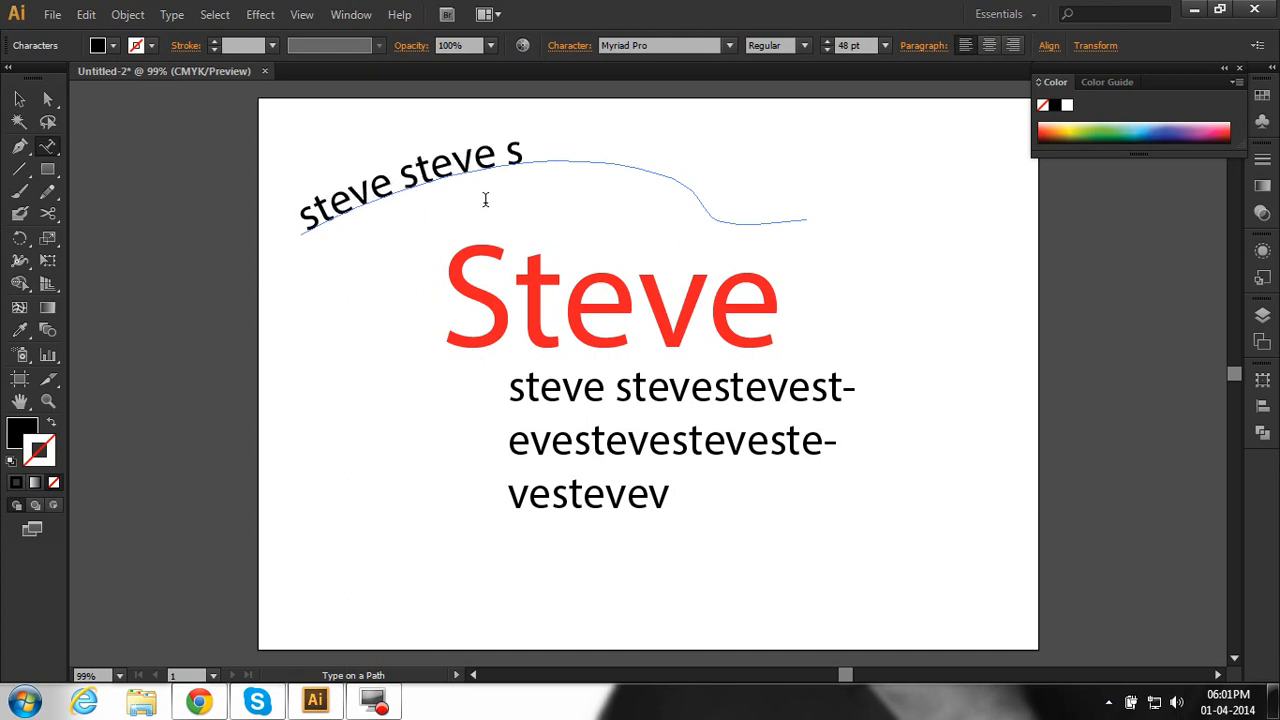
pyautogui.write('teve steve')
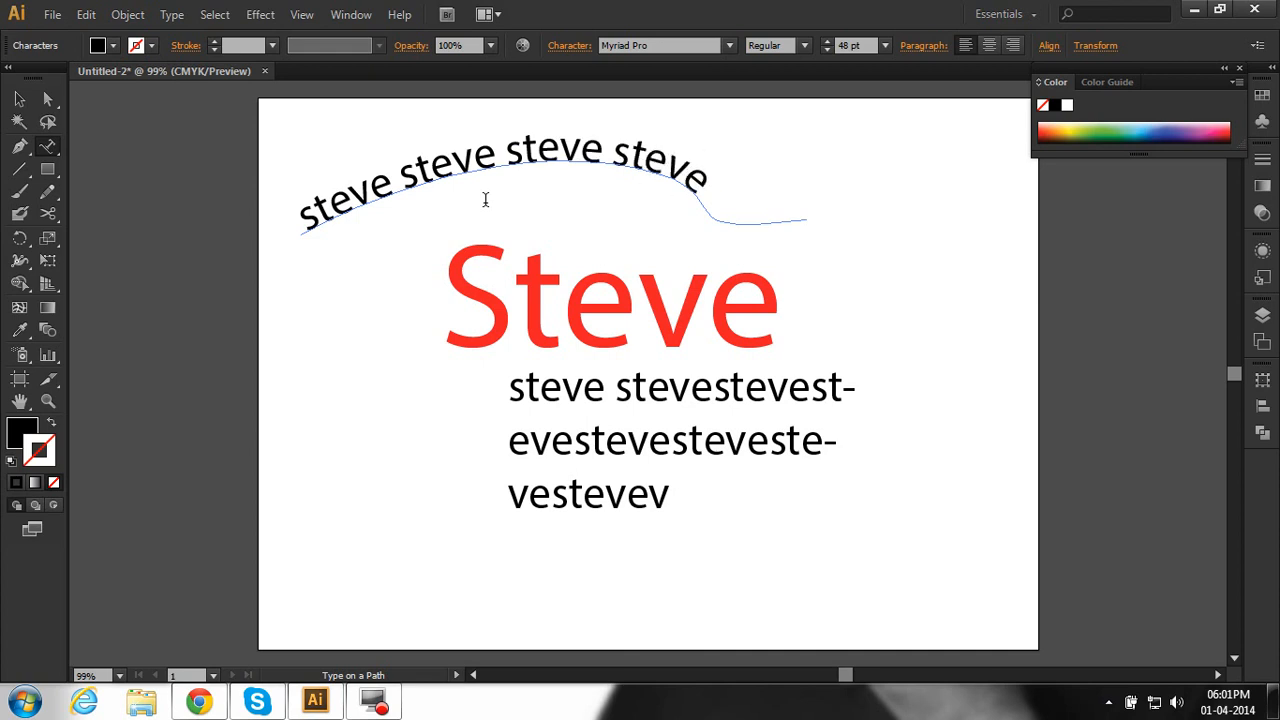
pyautogui.write(' steve')
pyautogui.press('Escape')
pyautogui.moveTo(808, 199); pyautogui.dragTo(981, 193)
pyautogui.click(929, 292)
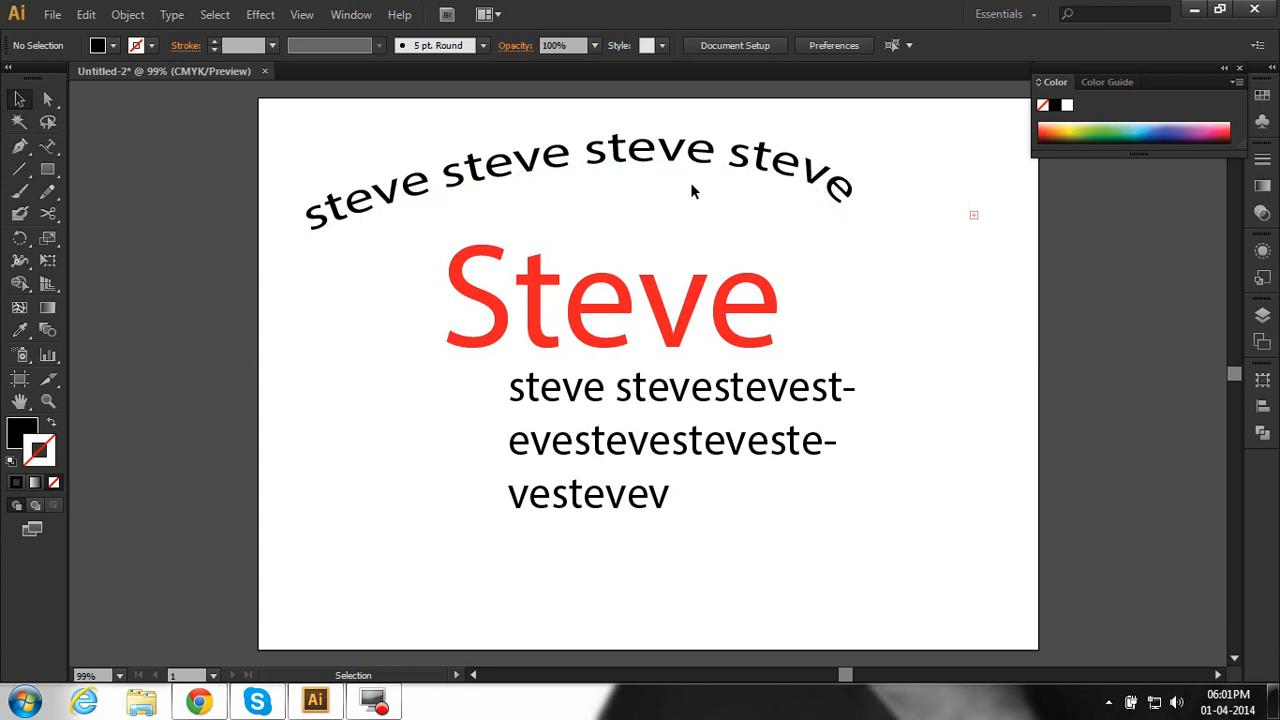
# - Add the lowercase name as vertical point text beside the large red name with the Vertical Type tool
pyautogui.click(50, 153)
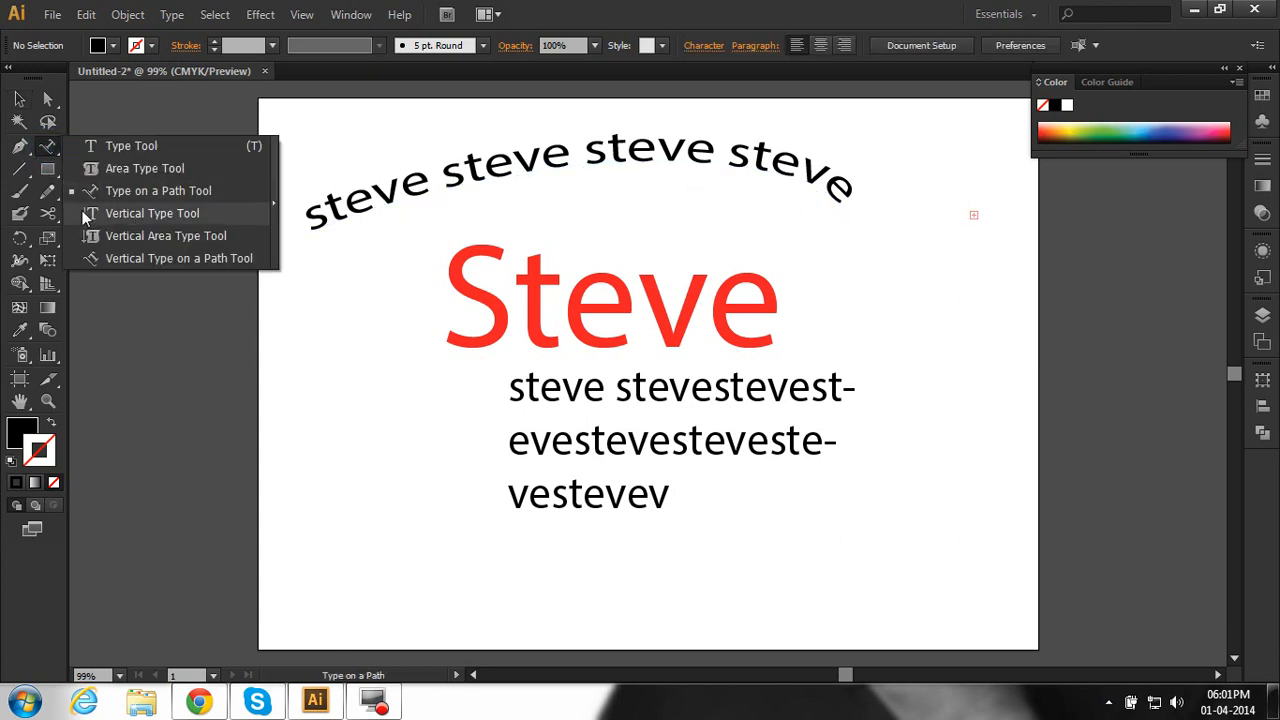
pyautogui.click(150, 213)
pyautogui.click(313, 327)
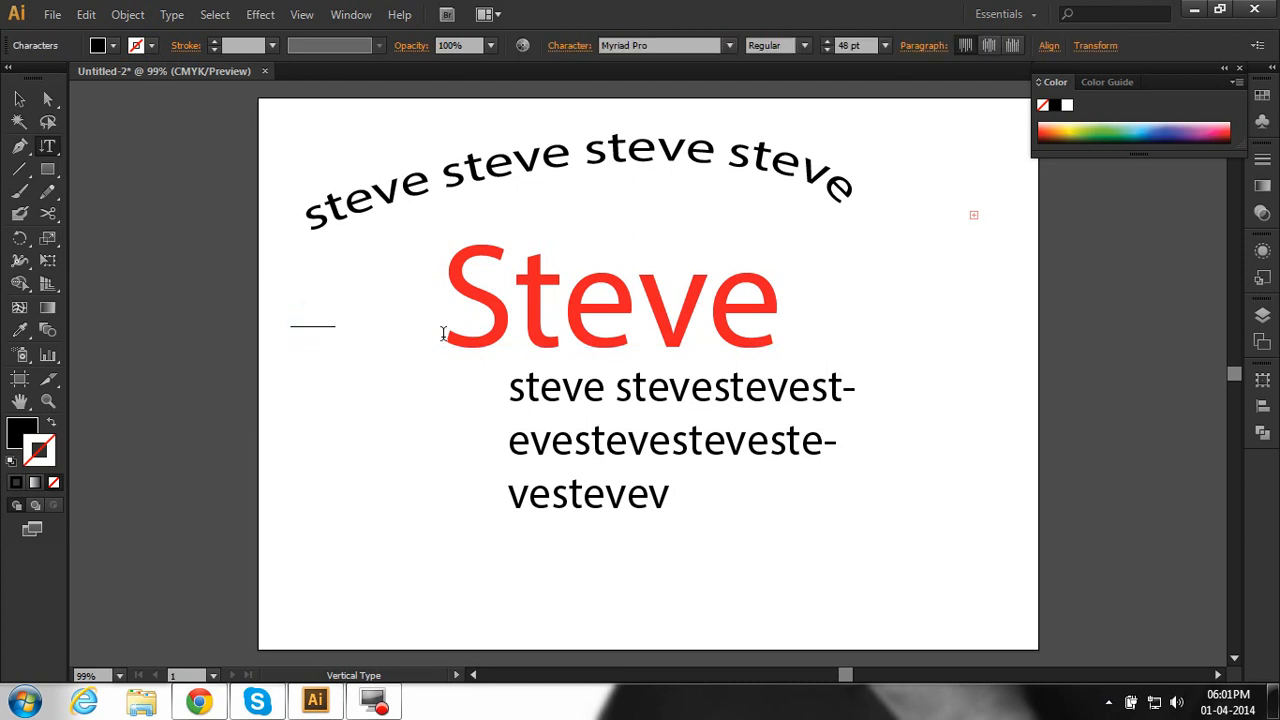
pyautogui.write('steve')
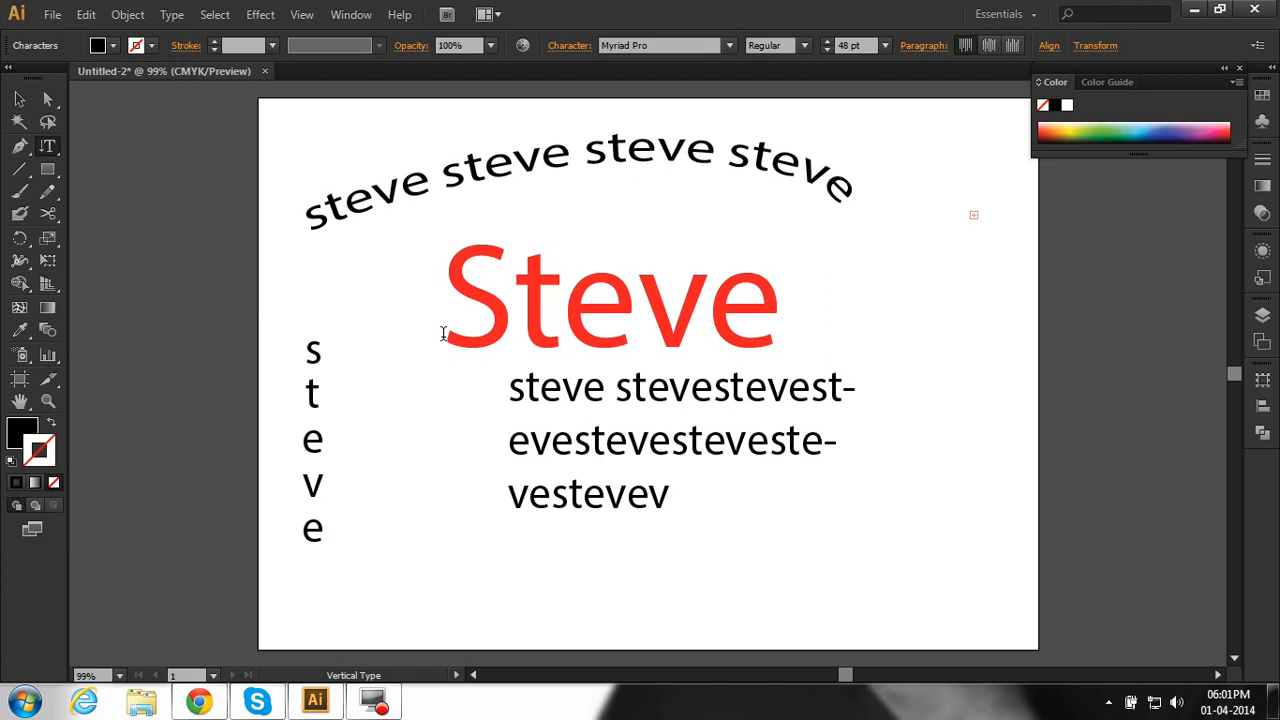
pyautogui.press('Escape')
# - Draw a rectangle beside the large red name and give it no fill and a 1 pt black stroke
pyautogui.moveTo(48, 146); pyautogui.dragTo(109, 233)
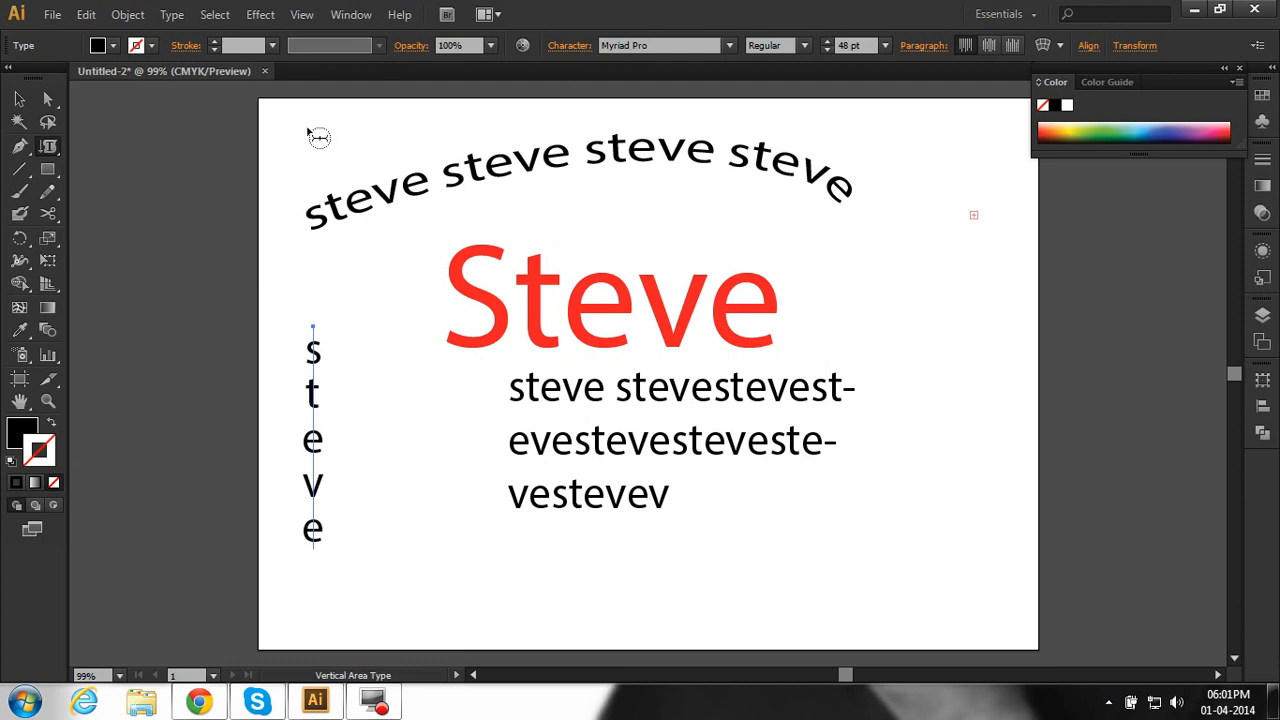
pyautogui.moveTo(53, 175); pyautogui.dragTo(100, 171)
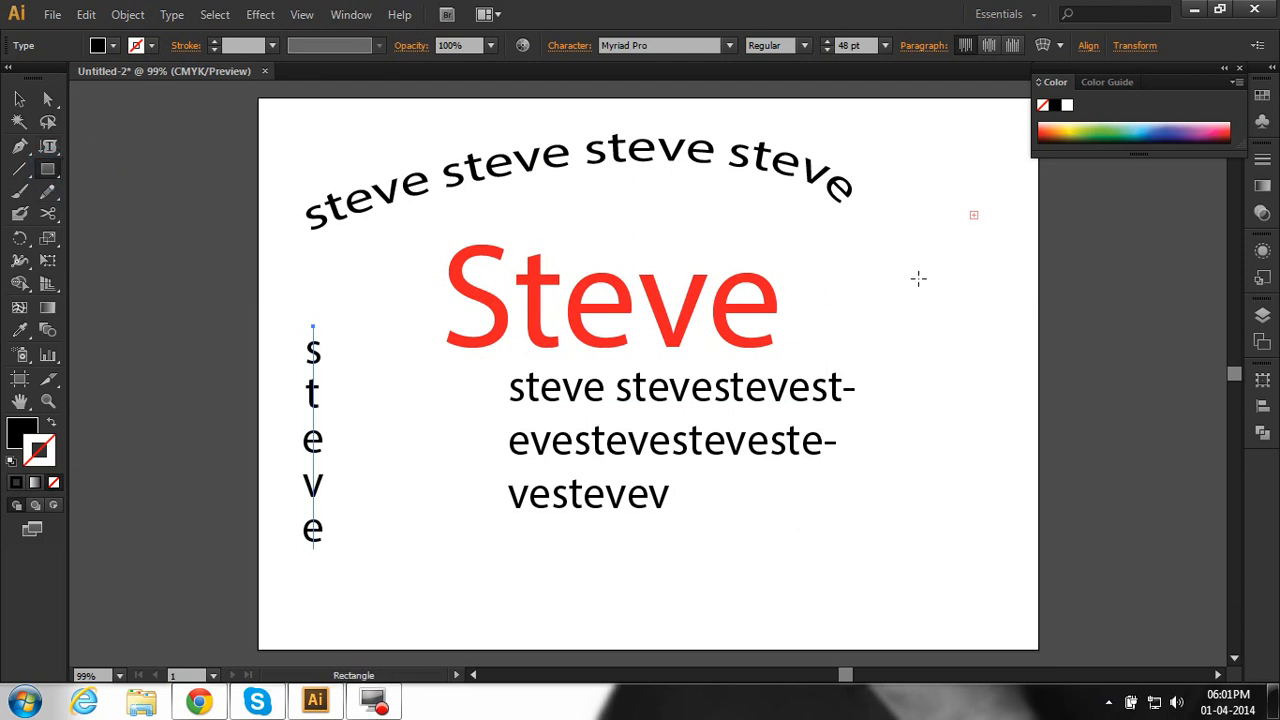
pyautogui.moveTo(811, 261); pyautogui.dragTo(1000, 389)
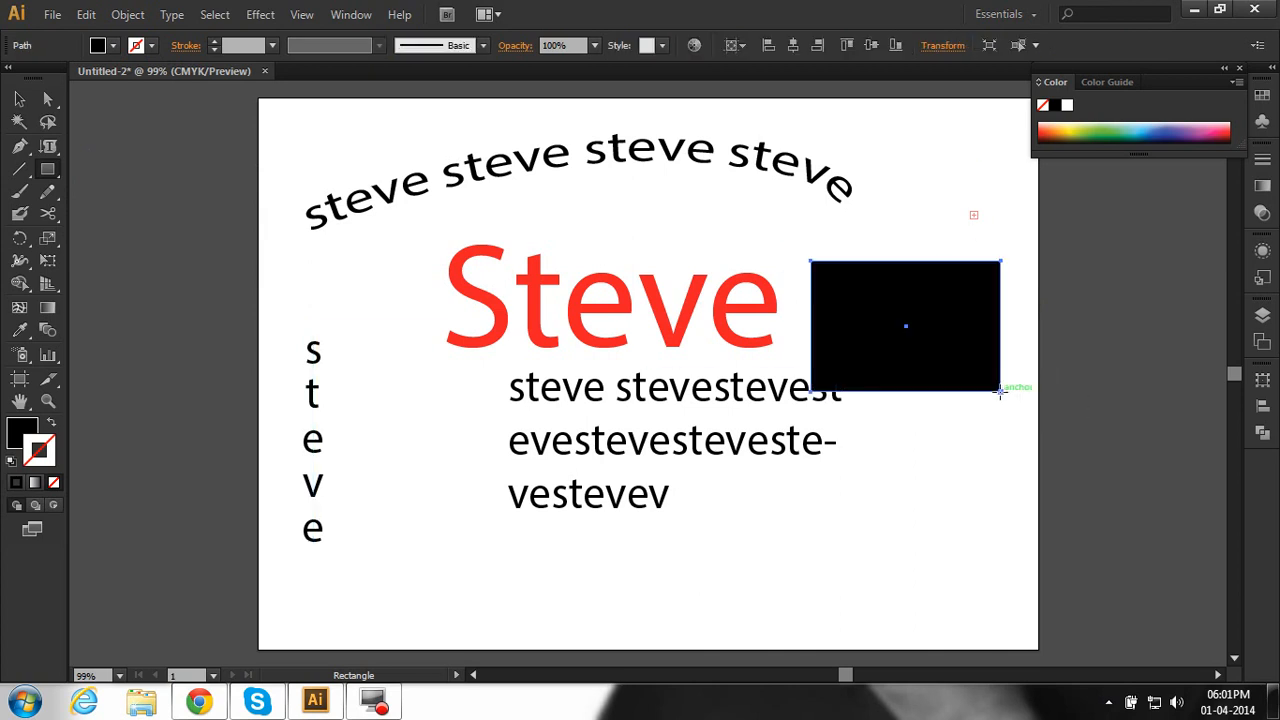
pyautogui.click(53, 482)
pyautogui.click(44, 455)
pyautogui.click(16, 482)
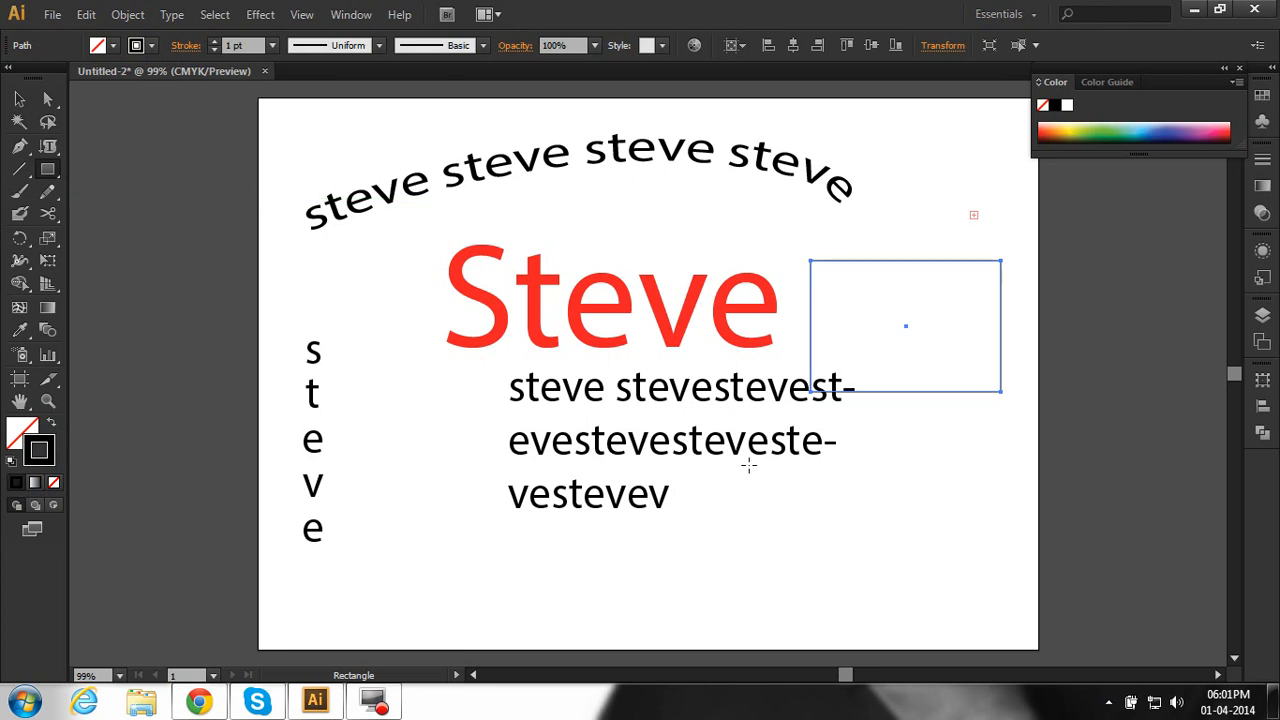
# - Fill the rectangle with the repeated lowercase name using the Vertical Area Type tool, and move the text frame up clear of the paragraph
pyautogui.click(55, 148)
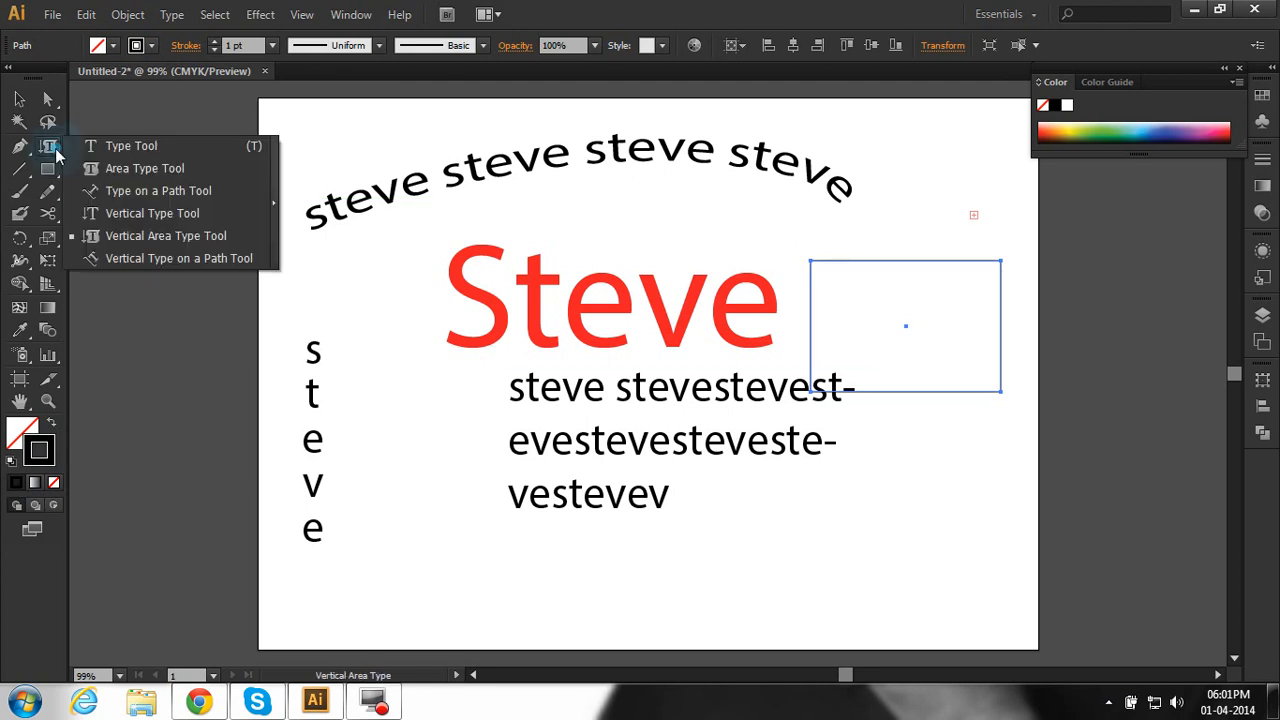
pyautogui.click(146, 235)
pyautogui.click(812, 262)
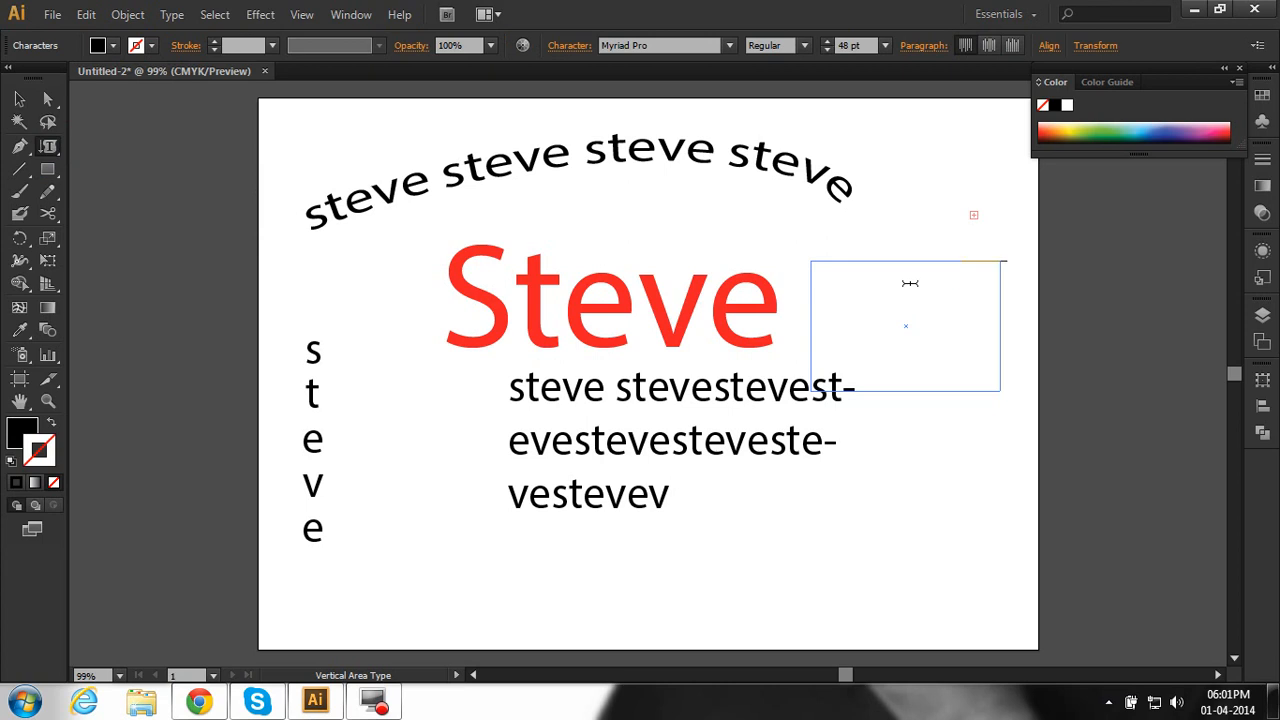
pyautogui.write('steve')
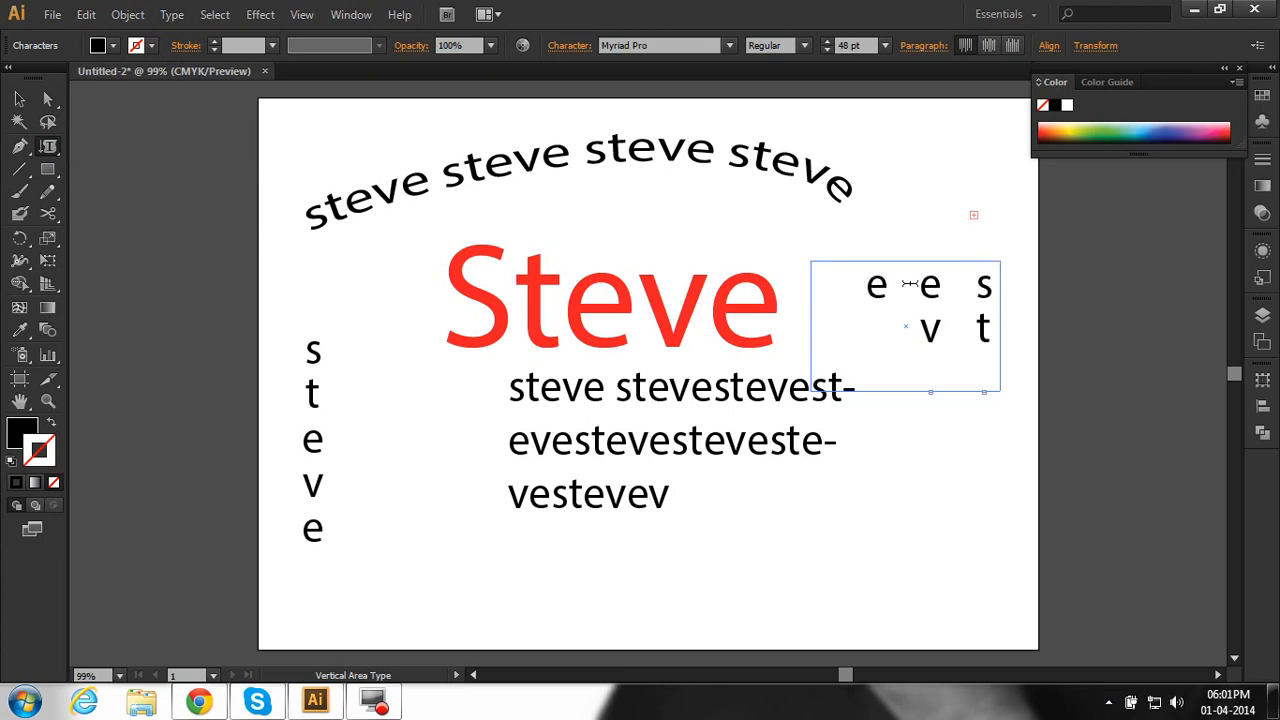
pyautogui.write('st')
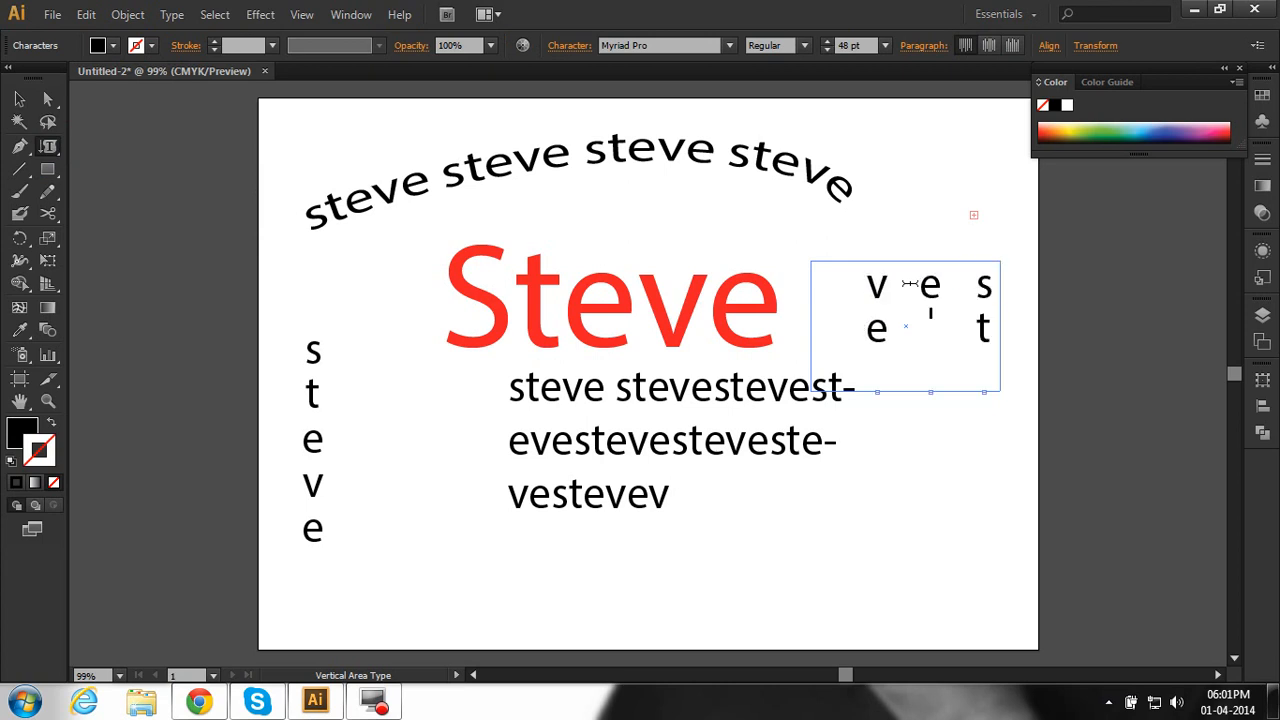
pyautogui.press('Escape')
pyautogui.moveTo(955, 368); pyautogui.dragTo(955, 316)
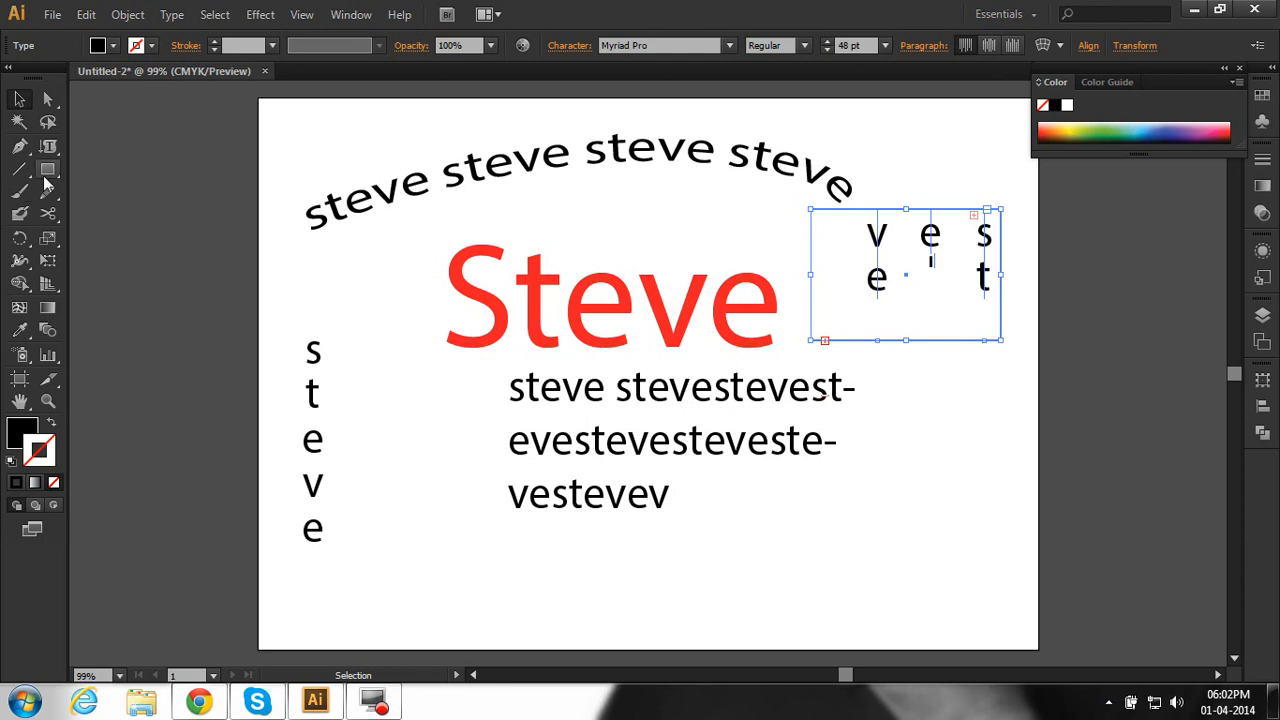
# - Set the type tool to Vertical Type on a Path, and activate the Pen tool for drawing its path
pyautogui.click(49, 145)
pyautogui.moveTo(49, 145); pyautogui.dragTo(139, 264)
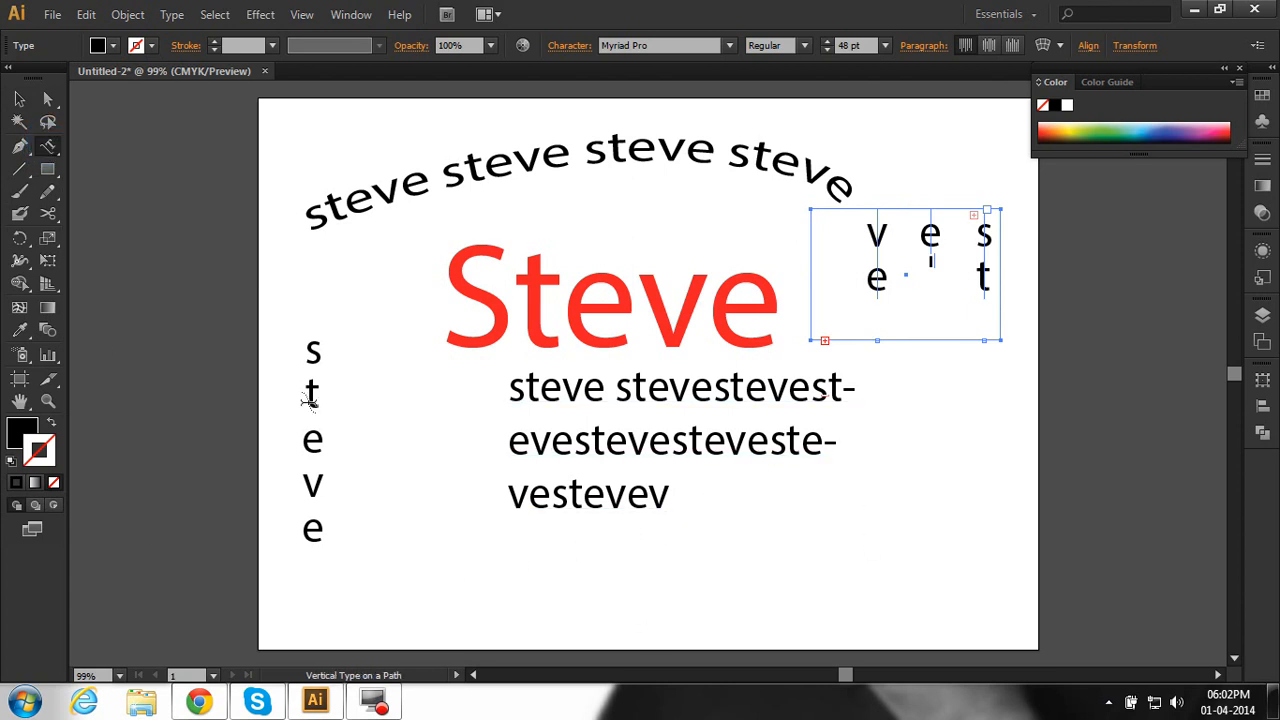
pyautogui.click(22, 145)
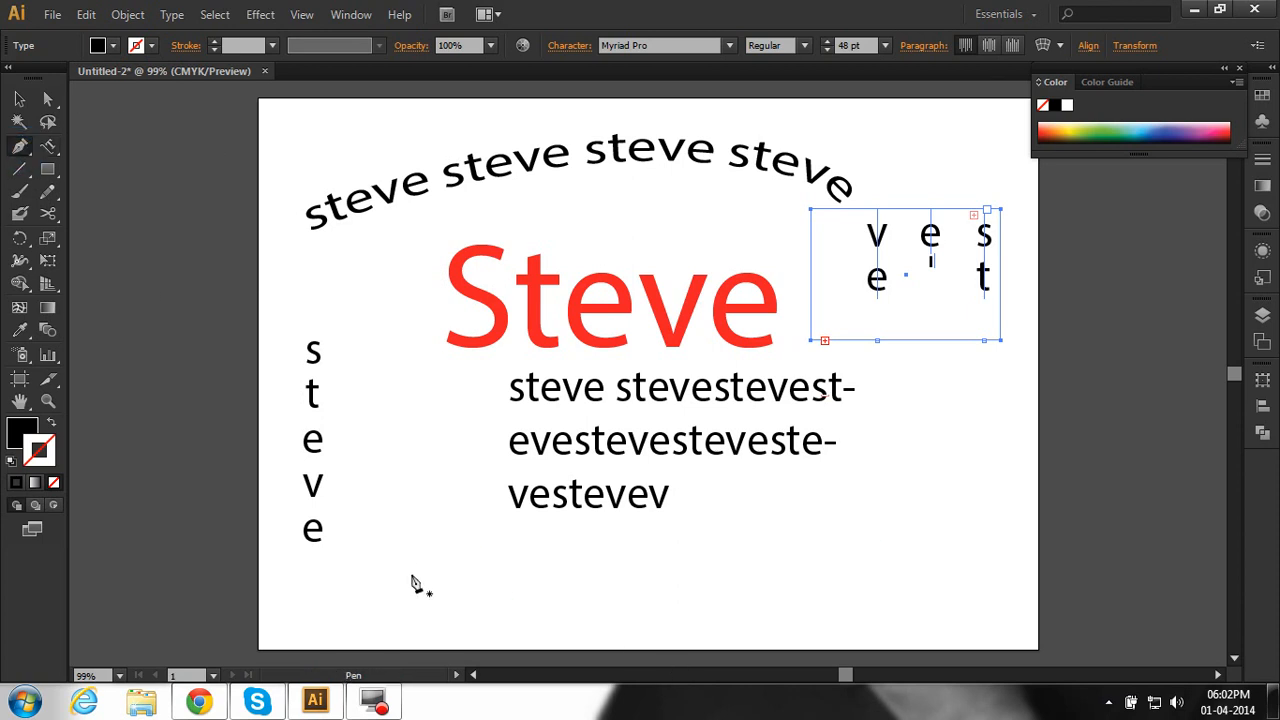
pyautogui.click(384, 310)
pyautogui.moveTo(383, 333); pyautogui.dragTo(496, 596)
pyautogui.hotkey('ctrl', 'z')
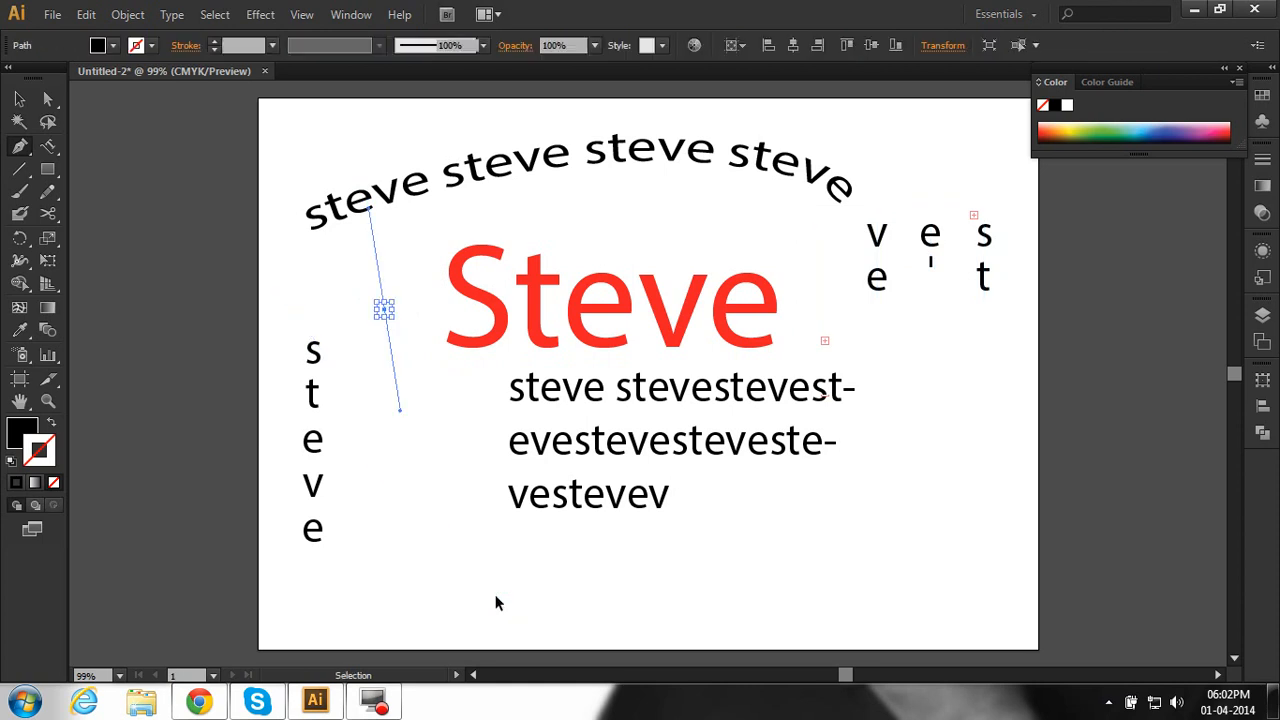
pyautogui.hotkey('ctrl', 'z')
# - Draw a three-point curve running downward between the vertical text and the large name, with no fill and a black stroke
pyautogui.click(384, 280)
pyautogui.moveTo(391, 500)
pyautogui.mouseDown()
pyautogui.moveTo(428, 598)
pyautogui.moveTo(321, 655)
pyautogui.mouseUp()
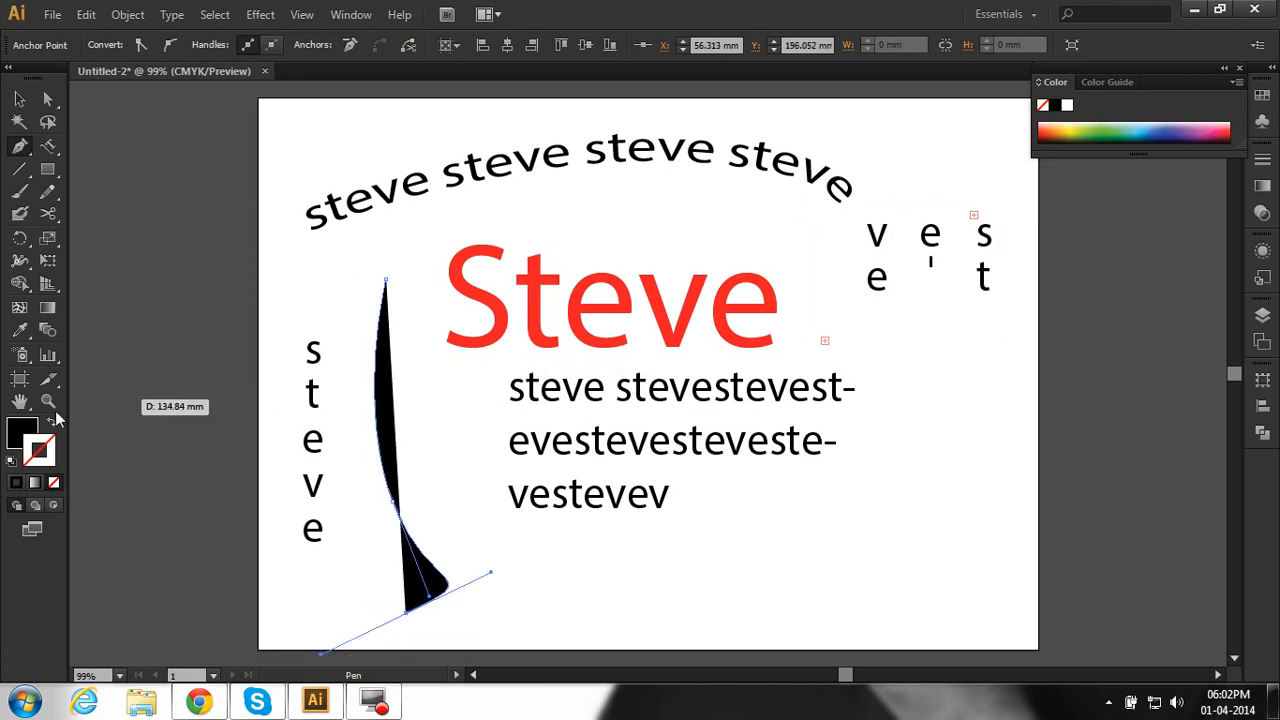
pyautogui.click(54, 482)
pyautogui.click(40, 452)
pyautogui.click(16, 482)
# - Enter the repeated lowercase name along the downward curve with the Vertical Type on a Path tool, and deselect the text
pyautogui.click(47, 146)
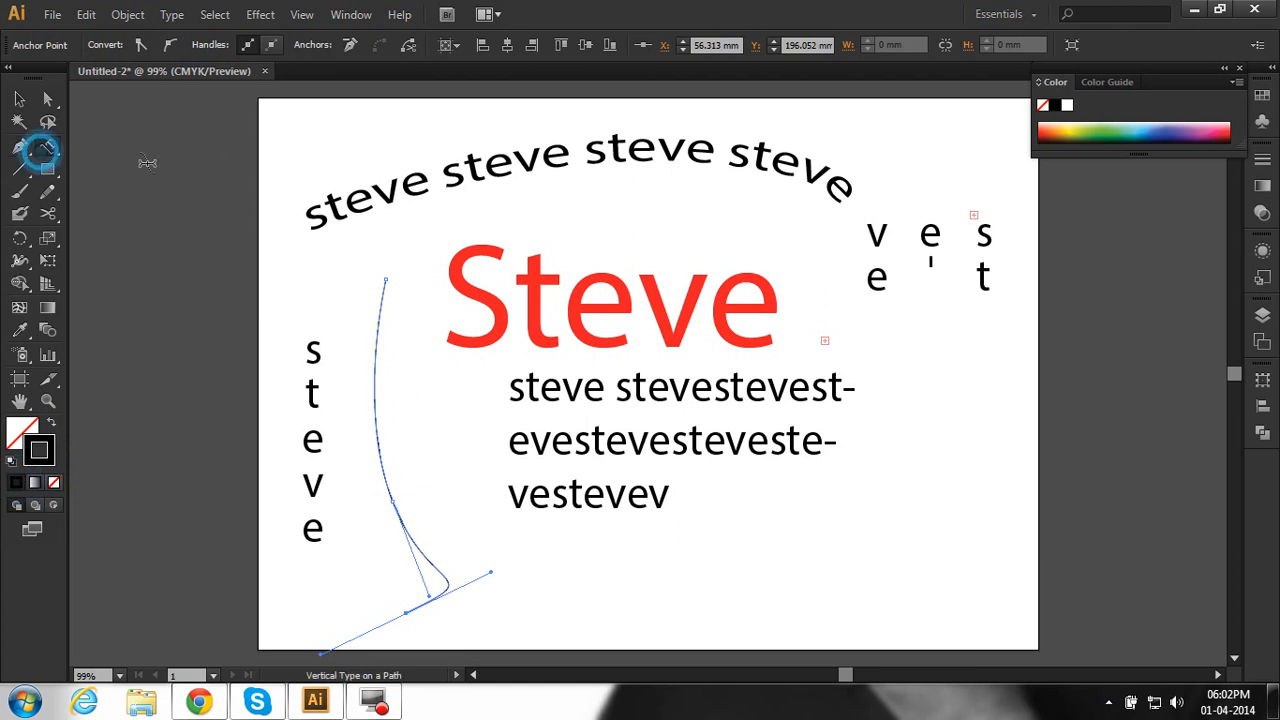
pyautogui.click(381, 286)
pyautogui.write('steveste')
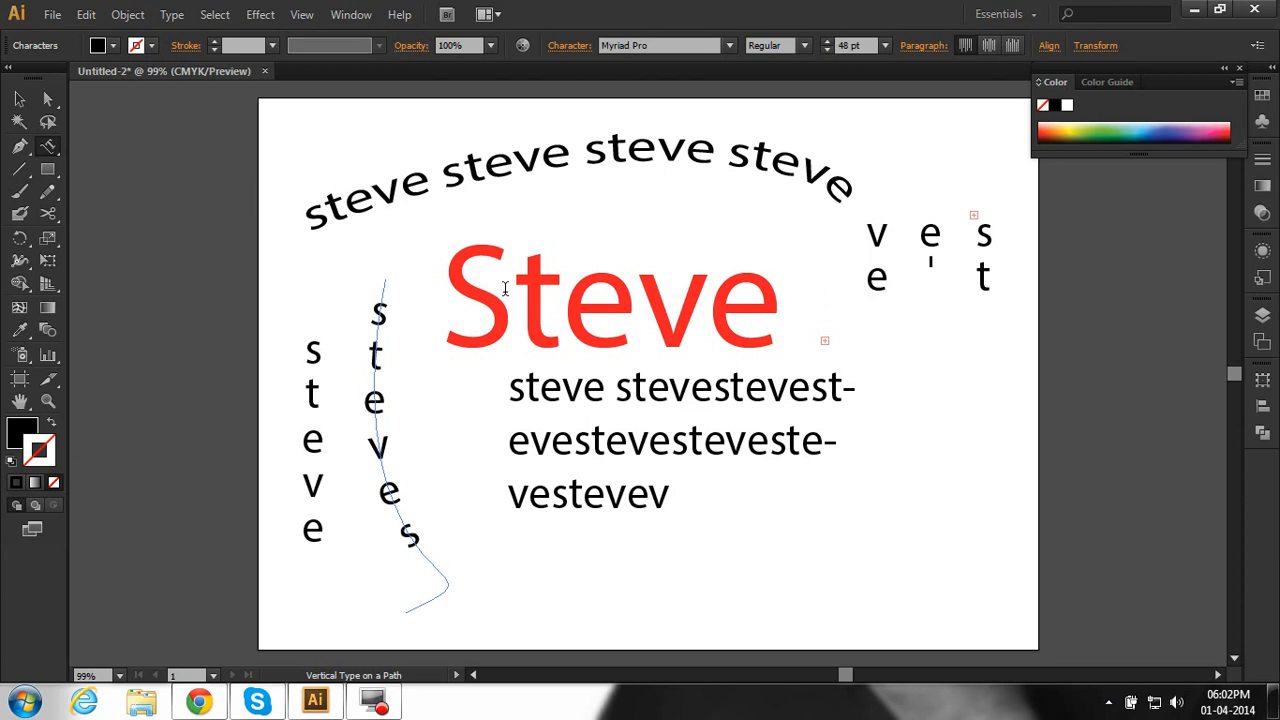
pyautogui.press('Escape')
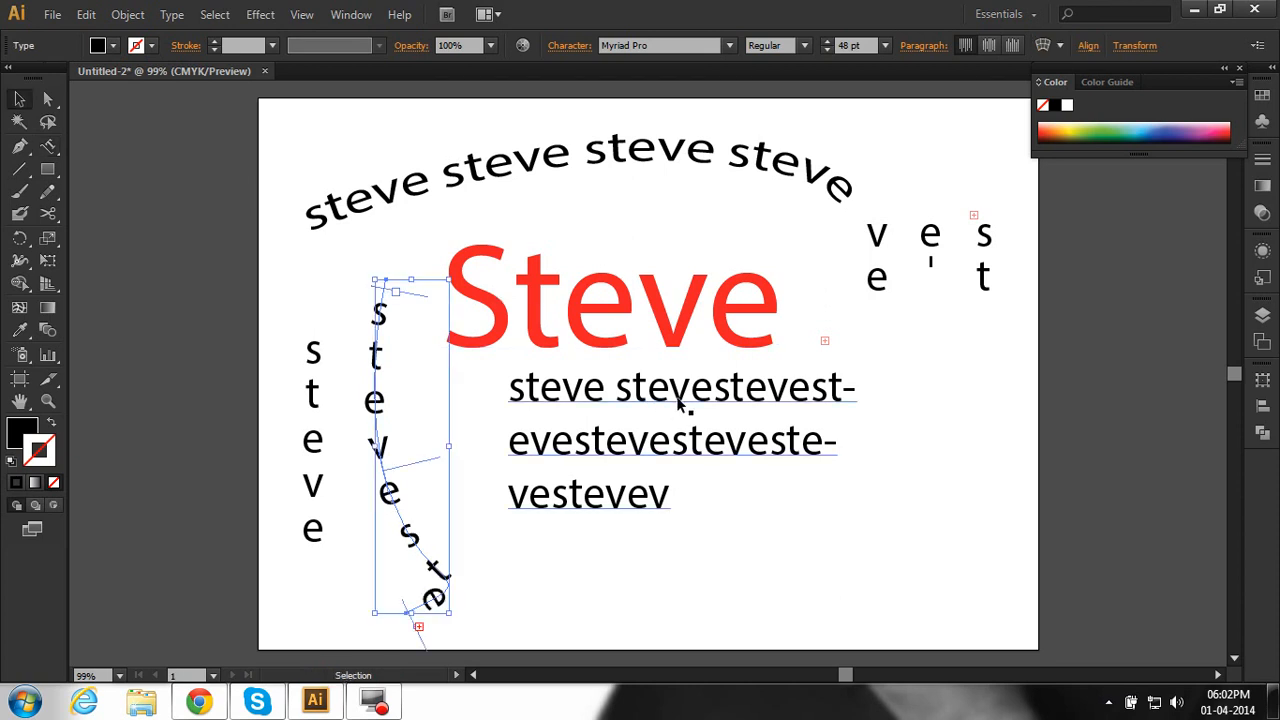
pyautogui.click(906, 514)
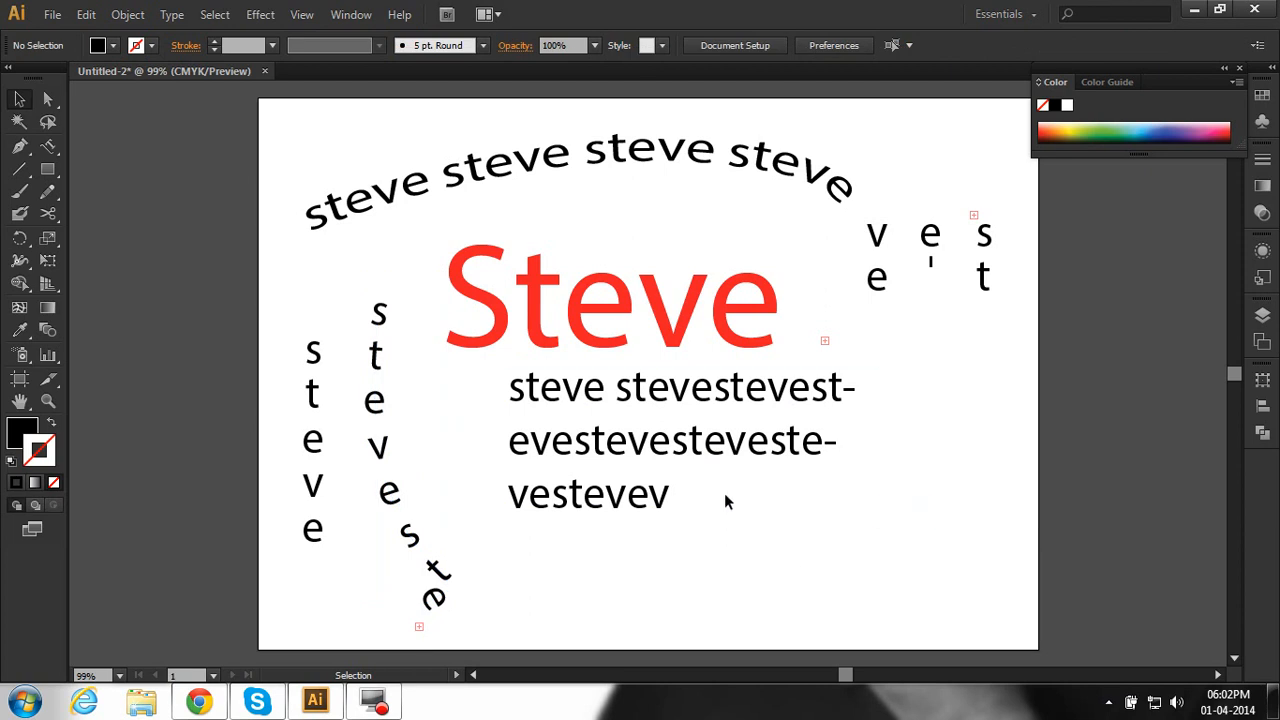